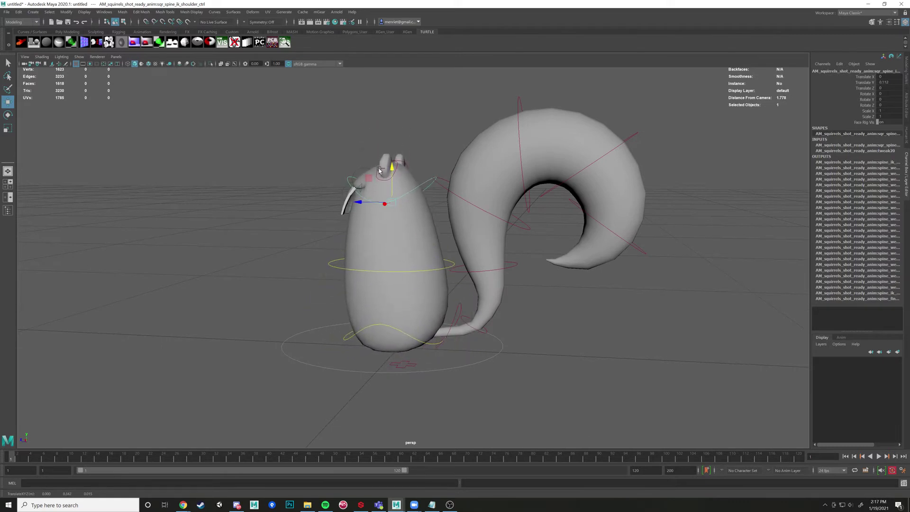
Step: Try leaning the body from the shoulder and swinging the tail, then undo both changes
key("e")
left_click_drag(390, 215, 463, 225)
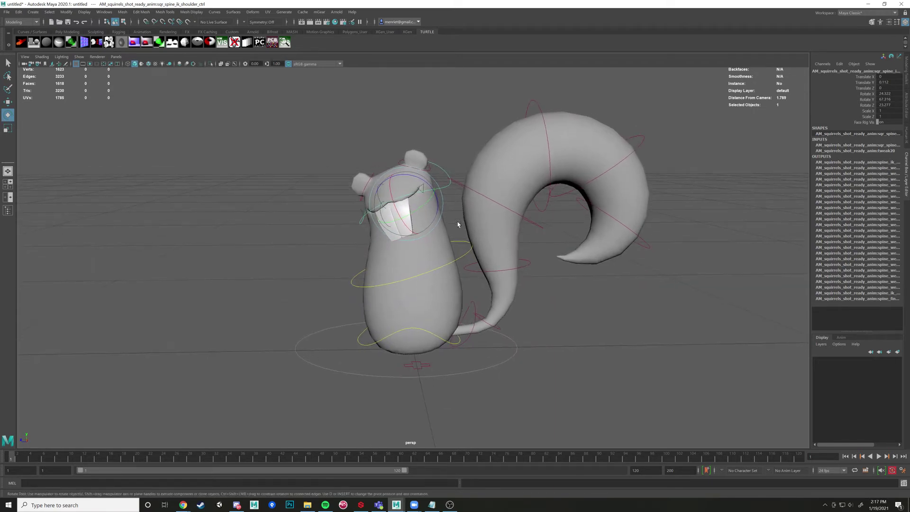
key("ctrl+z")
key("ctrl+z")
left_click_drag(418, 208, 544, 243, "alt")
key("ctrl+z")
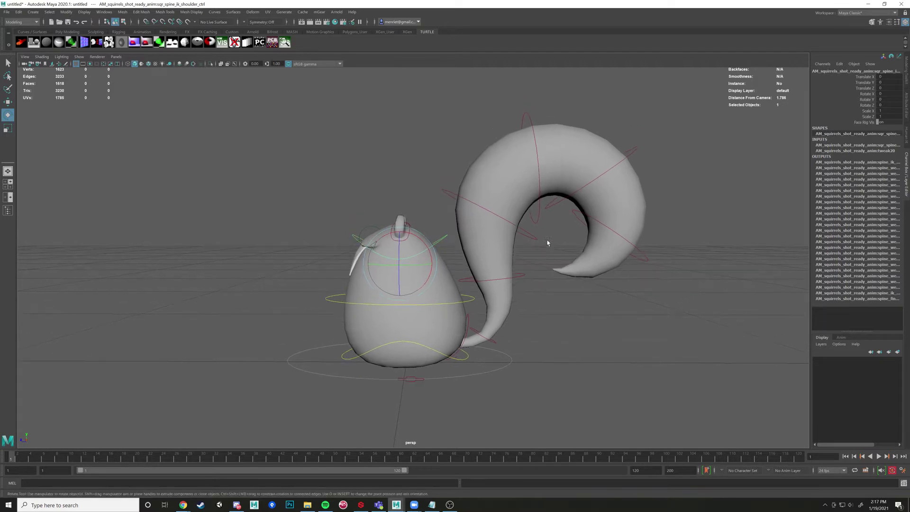
key("ctrl+z")
left_click(523, 276)
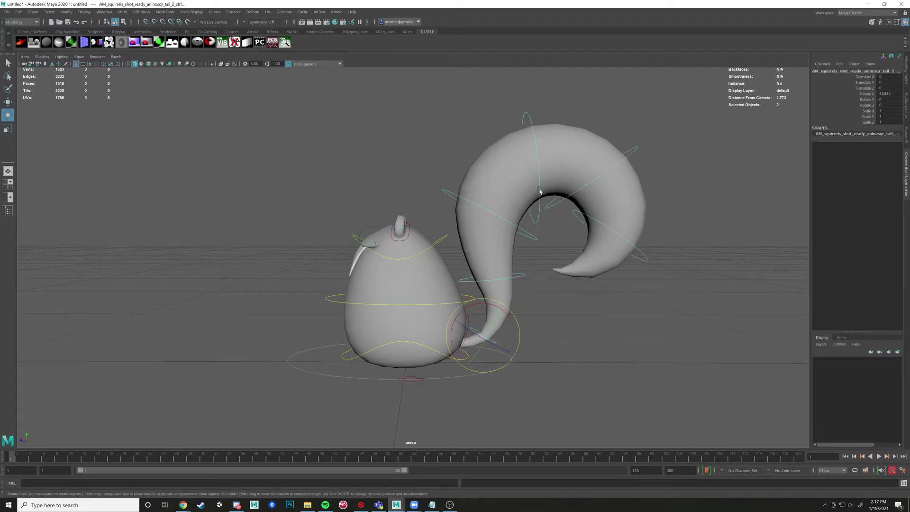
left_click_drag(531, 208, 578, 247, "shift")
left_click_drag(585, 233, 566, 260, "alt")
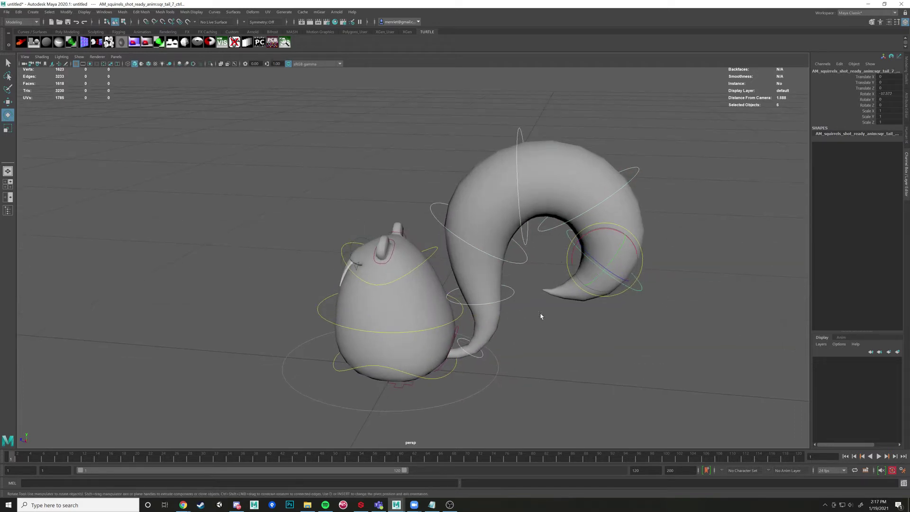
left_click_drag(562, 206, 589, 269, "alt")
mouse_move(610, 223)
left_mouse_down()
mouse_move(616, 270)
mouse_move(607, 225)
mouse_move(615, 225)
mouse_move(606, 223)
left_mouse_up()
key("ctrl+z")
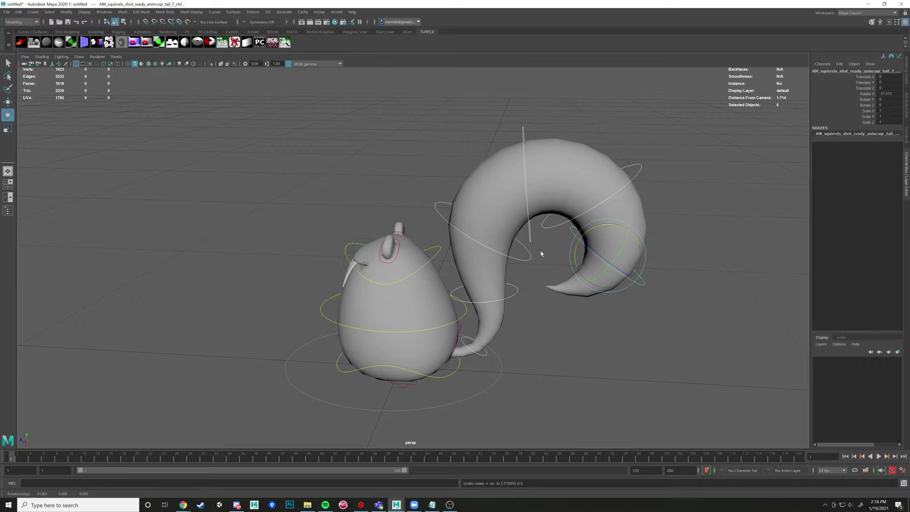
Step: Bend the tail slightly by rotating the third tail control, sqr_tail_3_ctrl
left_click(516, 291)
left_click_drag(516, 290, 516, 260)
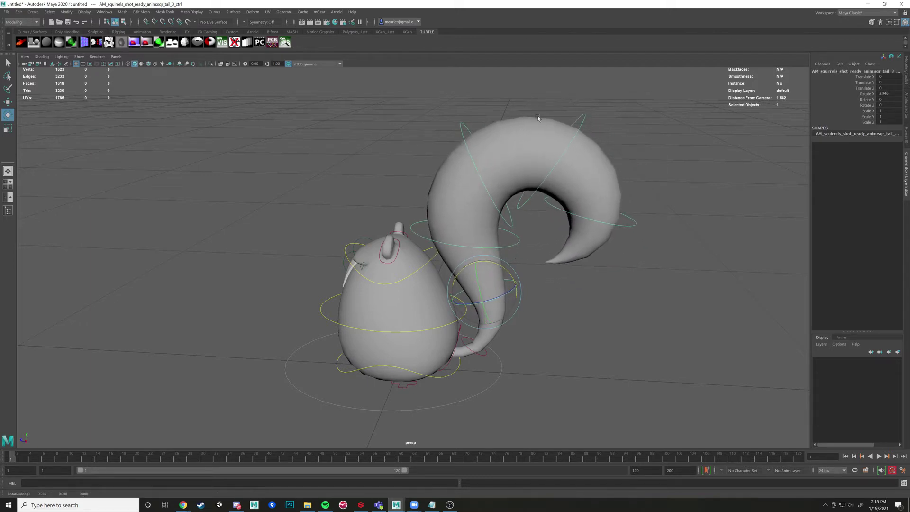
left_click_drag(591, 315, 537, 258, "alt")
Step: Marquee-select every rig control and key them all at frame 1
left_click(476, 216)
left_click(478, 215)
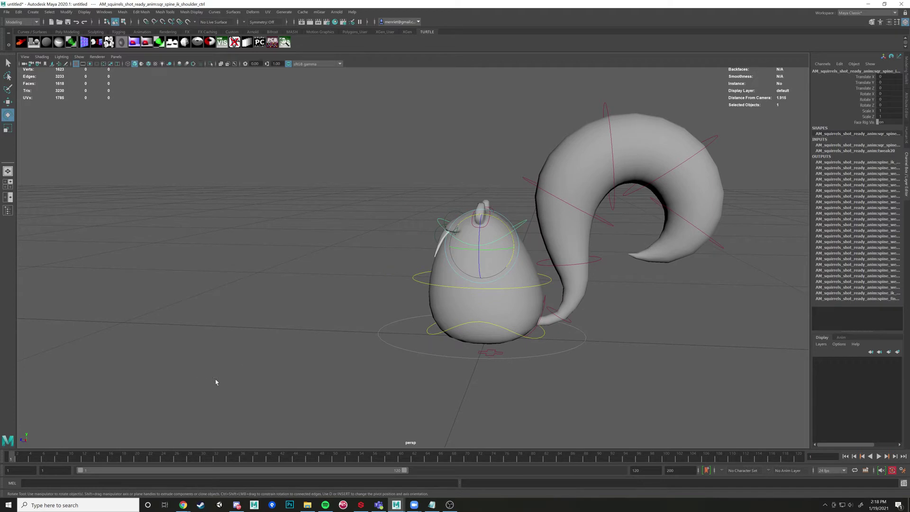
scroll(375, 379, "down", 6)
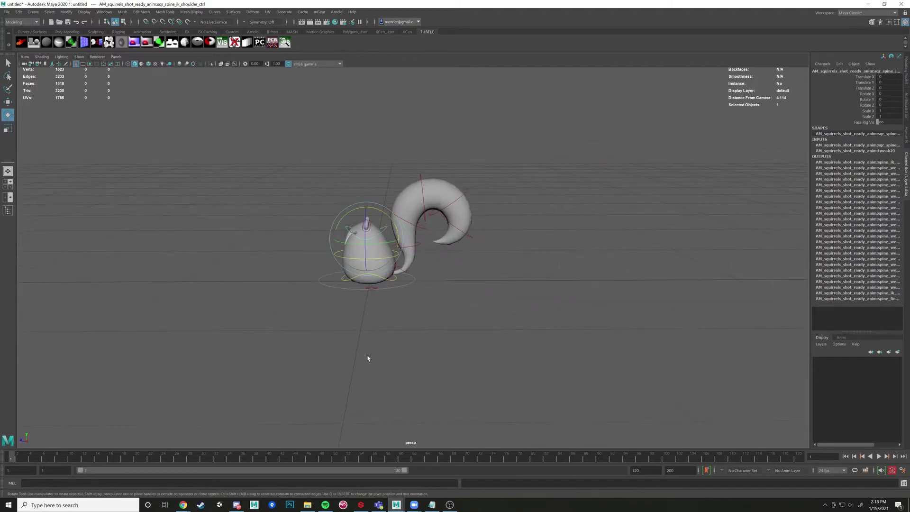
left_click_drag(219, 132, 652, 330)
left_click_drag(483, 284, 509, 295, "alt")
scroll(508, 296, "up", 3)
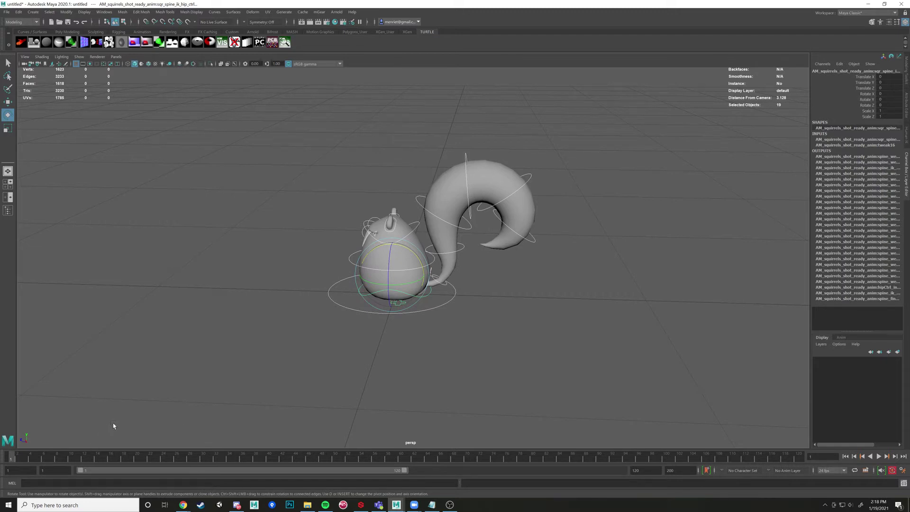
key("s")
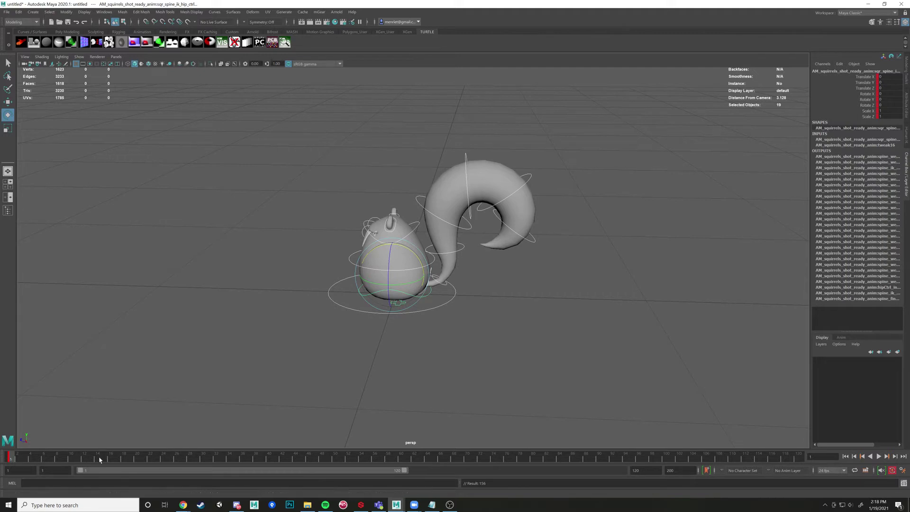
Step: Open the Preferences window from Windows > Settings/Preferences and move it aside
left_click(103, 14)
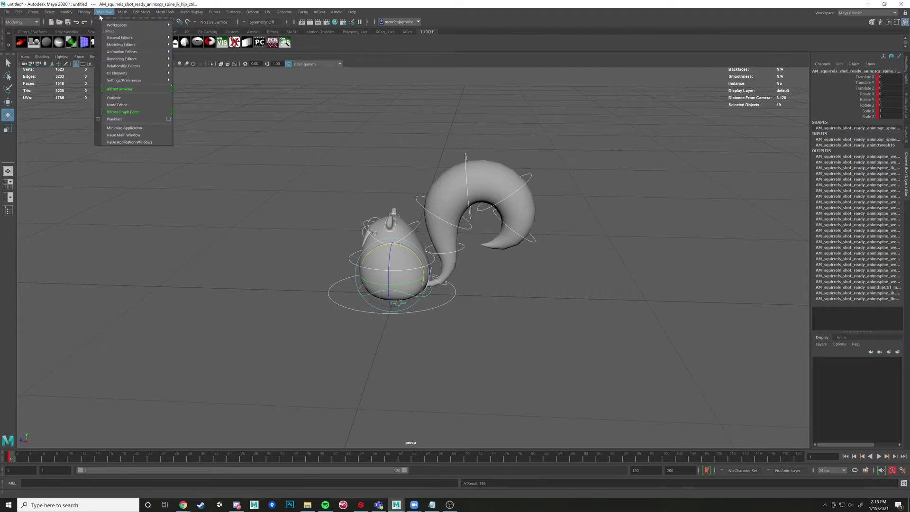
mouse_move(153, 84)
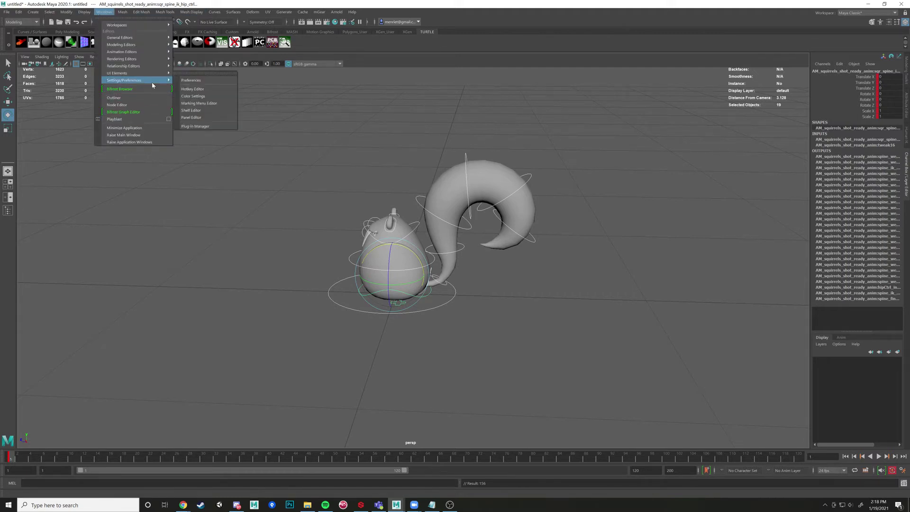
left_click(204, 82)
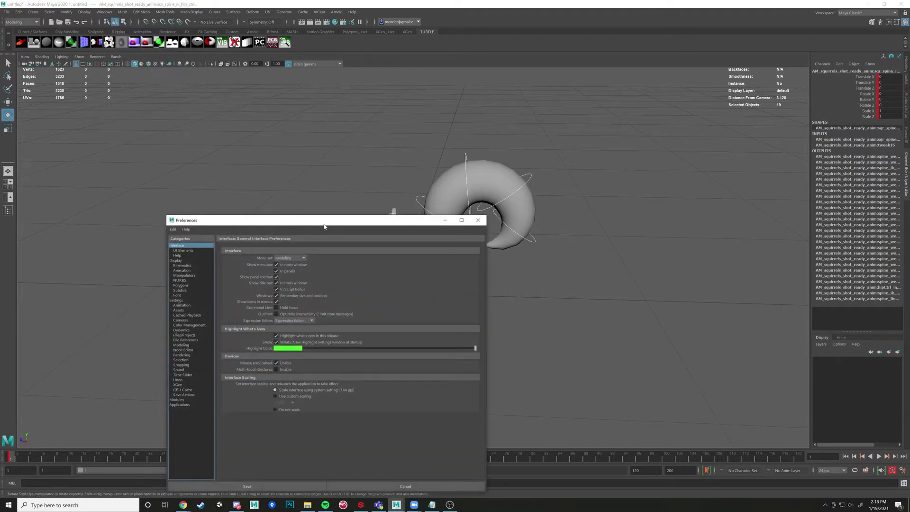
left_click_drag(324, 226, 246, 146)
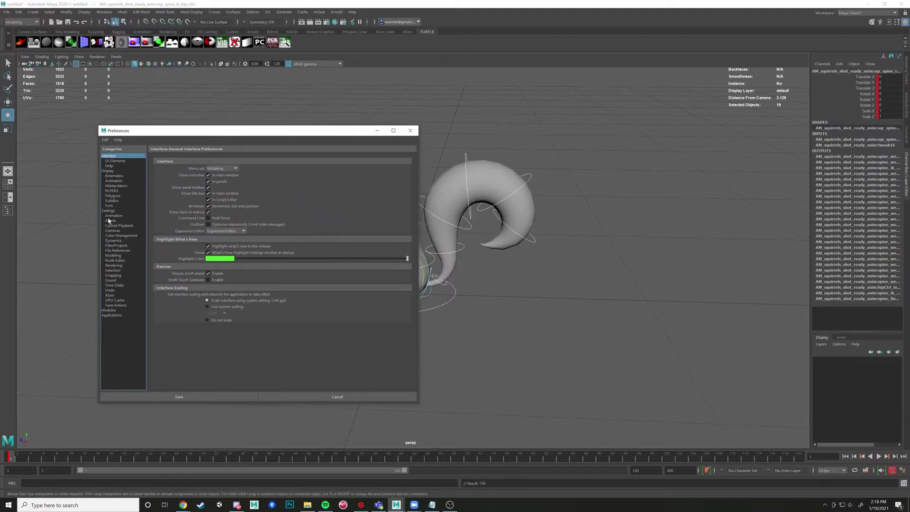
left_click(108, 12)
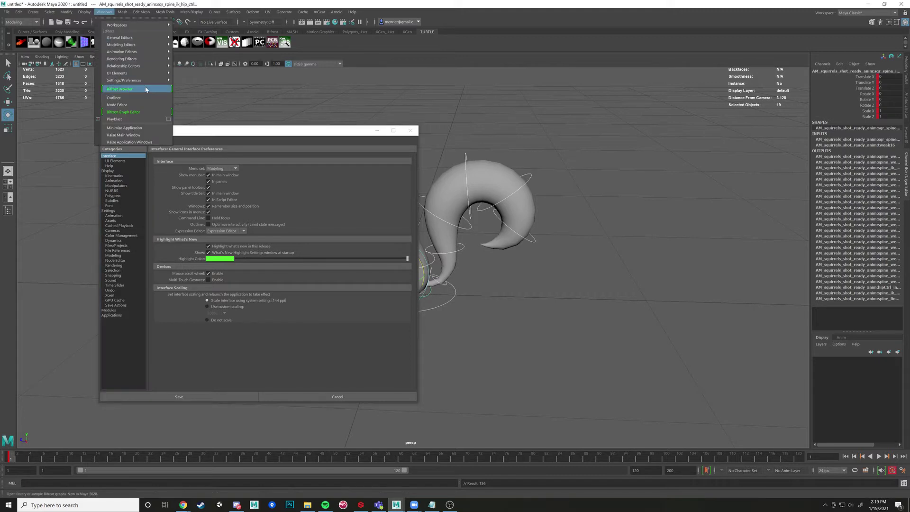
left_click(323, 136)
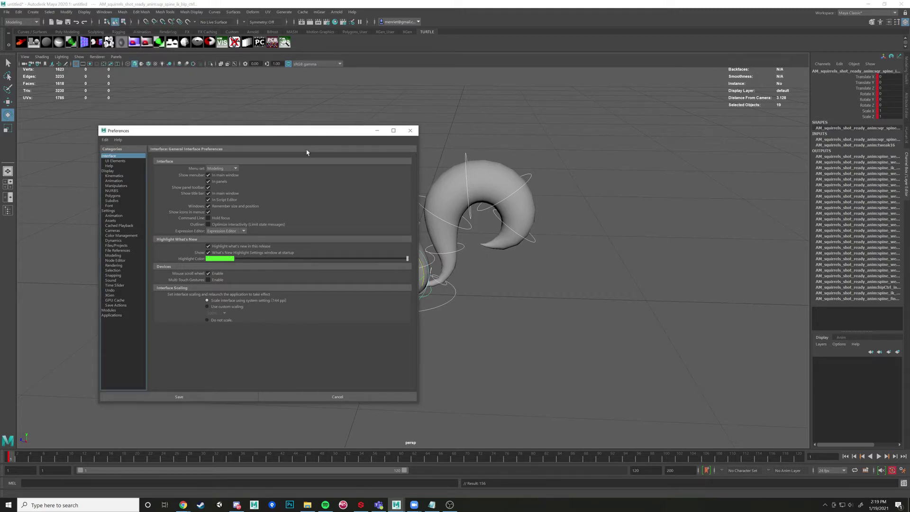
Step: Review the Animation, Display and Time Slider preferences, then save and close them
left_click(115, 181)
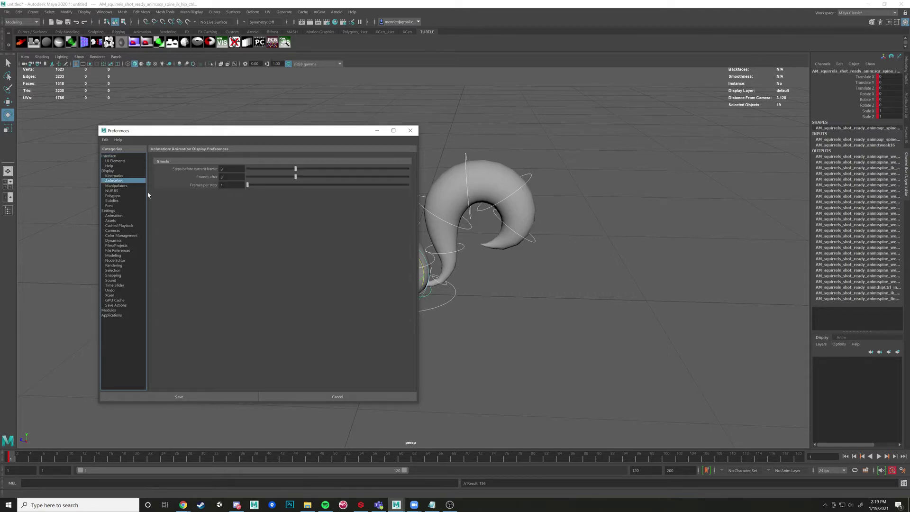
left_click(109, 206)
left_click(115, 285)
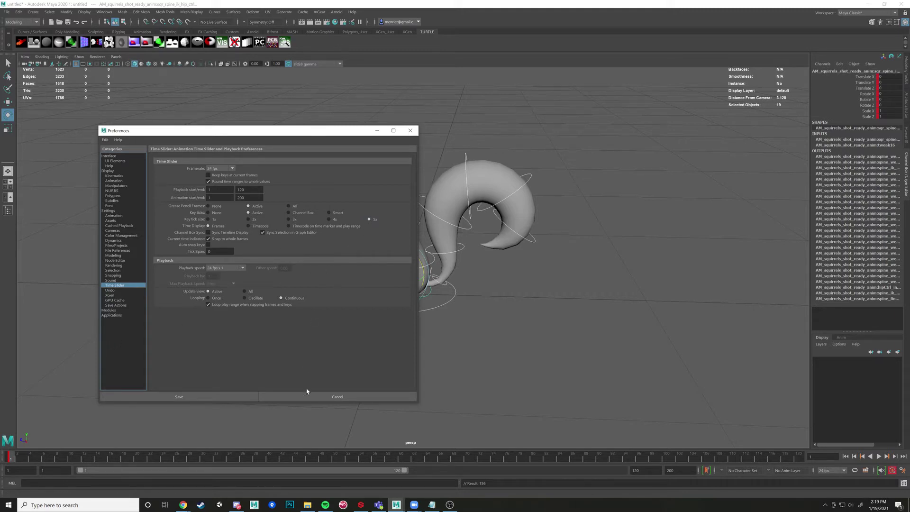
left_click(200, 398)
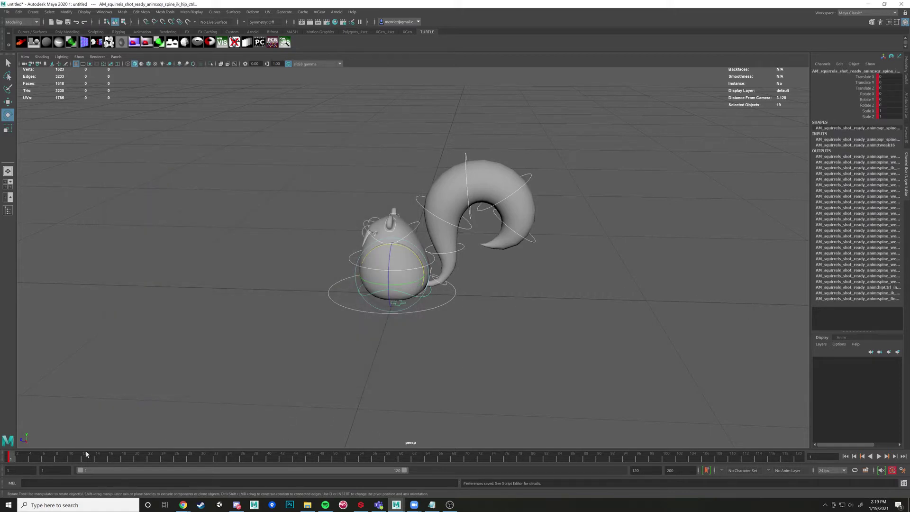
Step: Play back the animation from frame 1 and stop it around frame 46
key("alt+v")
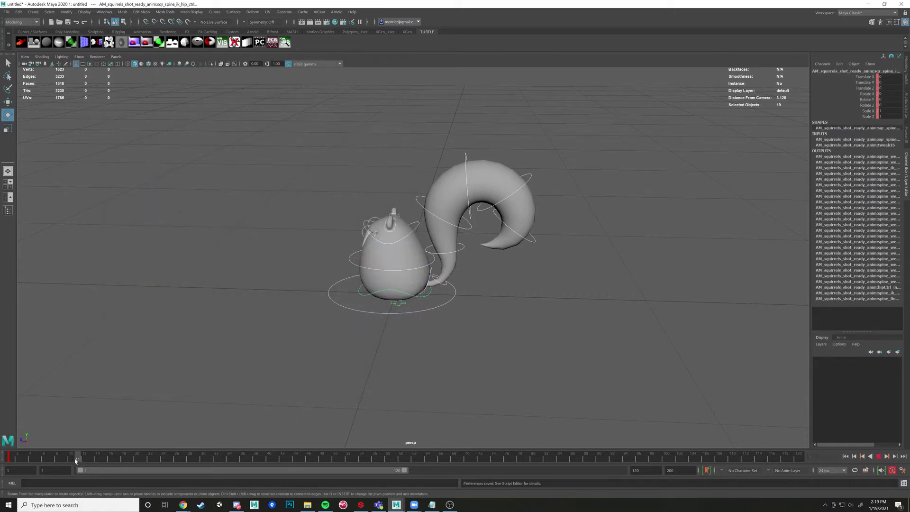
key("alt+v")
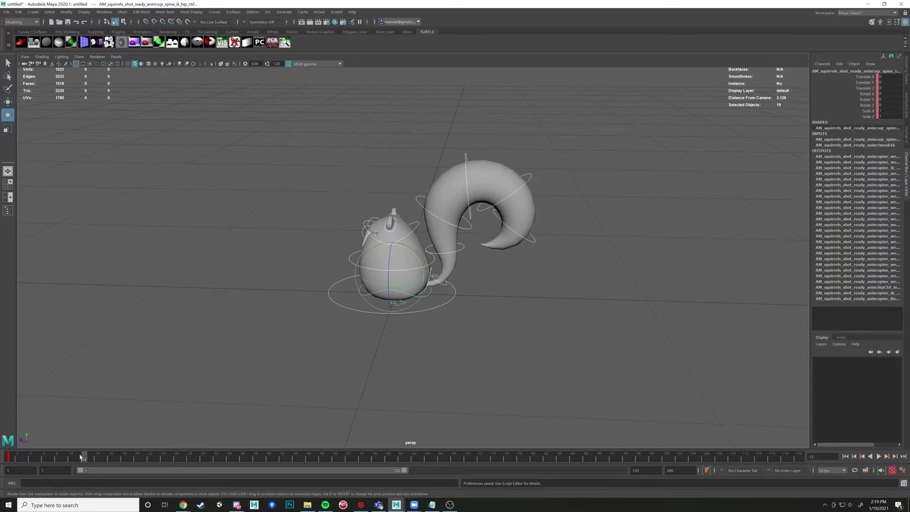
left_click_drag(79, 457, 9, 457)
left_click(877, 456)
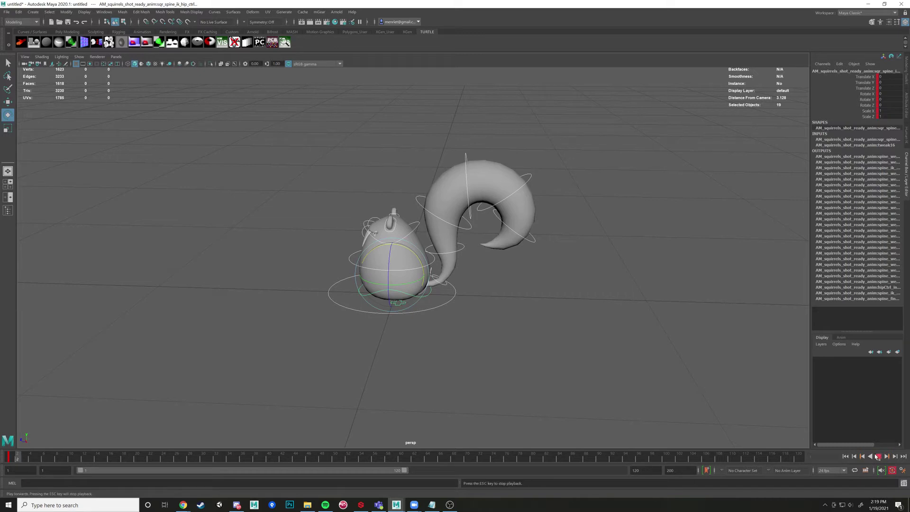
left_click(877, 457)
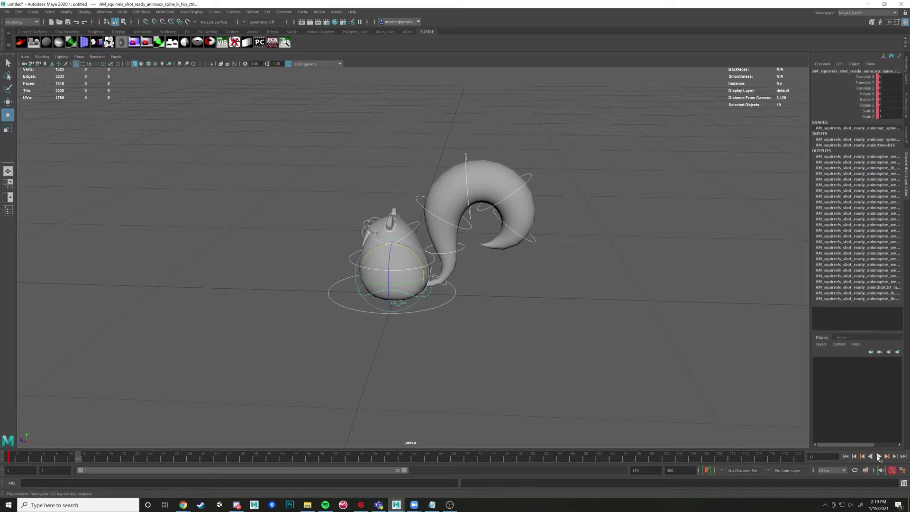
left_click(878, 456)
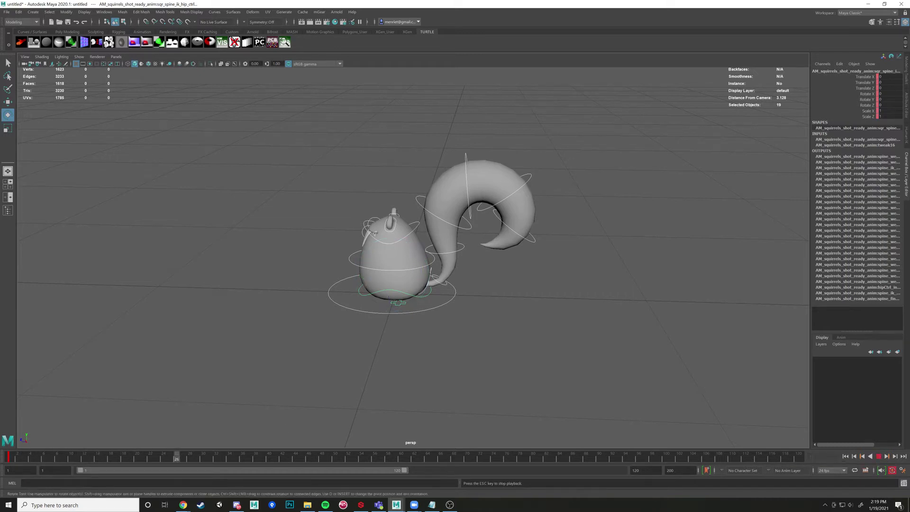
key("Escape")
Step: Key the rig controls at frame 16, then move the time slider to frame 30
mouse_move(53, 458)
left_mouse_down()
mouse_move(42, 461)
mouse_move(111, 463)
left_mouse_up()
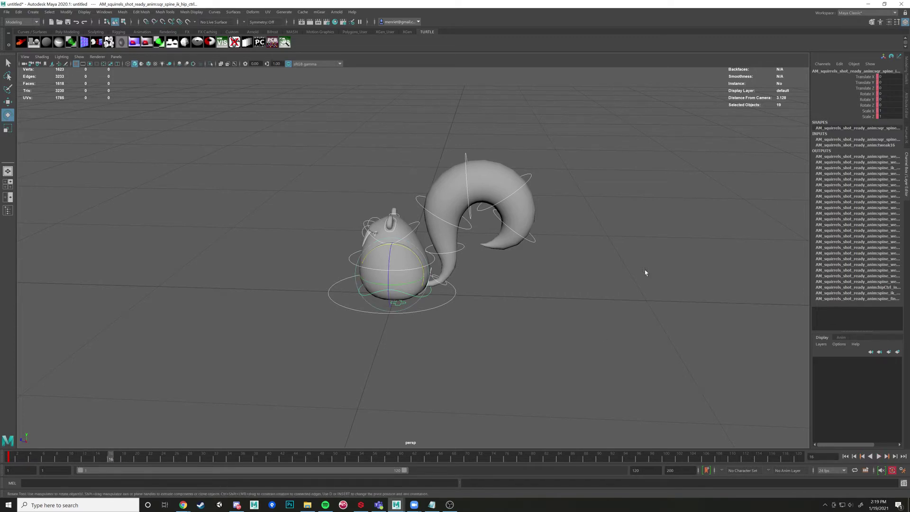
key("s")
left_click_drag(540, 316, 521, 265, "alt")
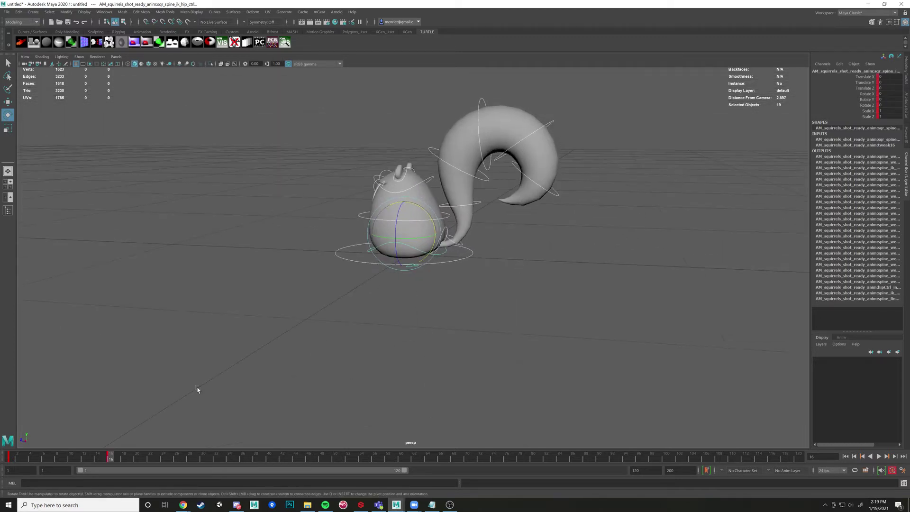
left_click_drag(138, 463, 203, 463)
left_click_drag(321, 244, 330, 247, "alt")
Step: Test moving a rig control to deform the squirrel, then undo the changes
key("w")
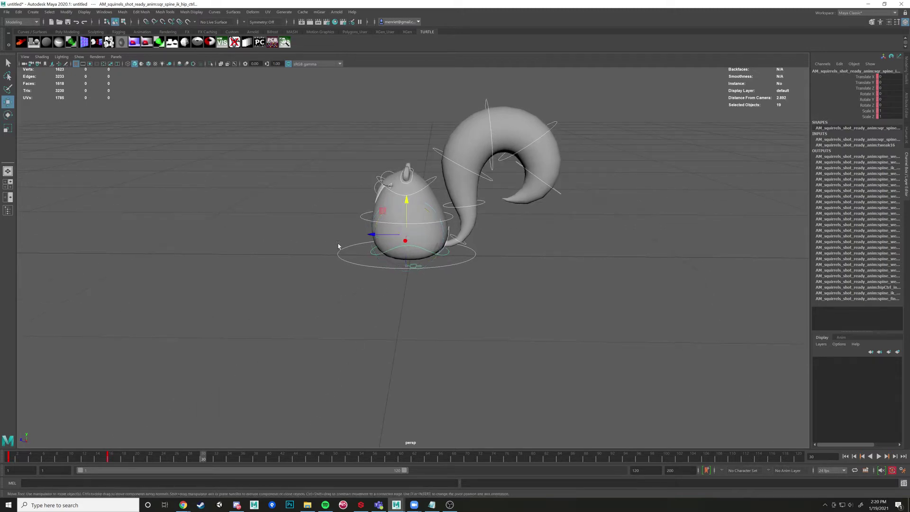
middle_click_drag(338, 246, 422, 315, "alt")
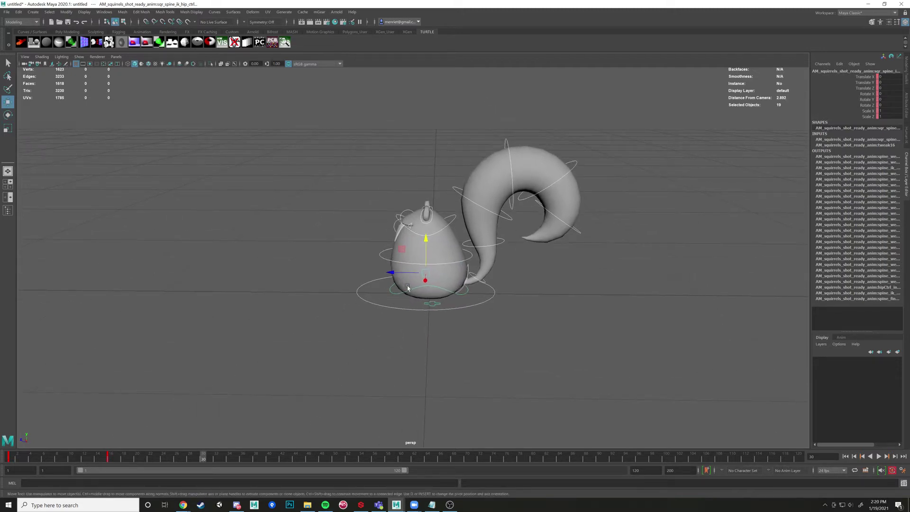
left_click_drag(403, 248, 355, 226)
left_click_drag(391, 250, 473, 250, "alt")
right_click_drag(473, 249, 559, 377, "alt")
key("ctrl+z")
key("ctrl+z")
key("ctrl+z")
key("ctrl+z")
key("ctrl+z")
key("ctrl+z")
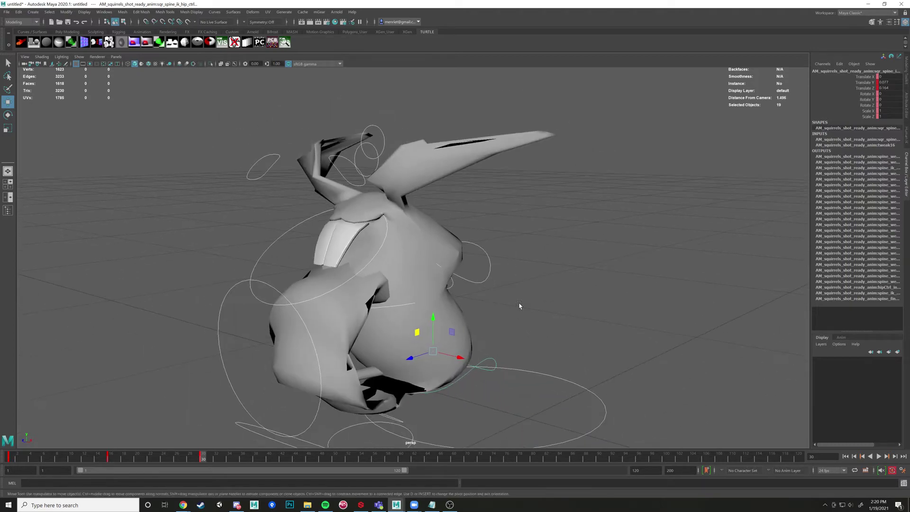
key("ctrl+z")
key("ctrl+z")
key("ctrl+z")
key("ctrl+z")
key("ctrl+z")
key("ctrl+z")
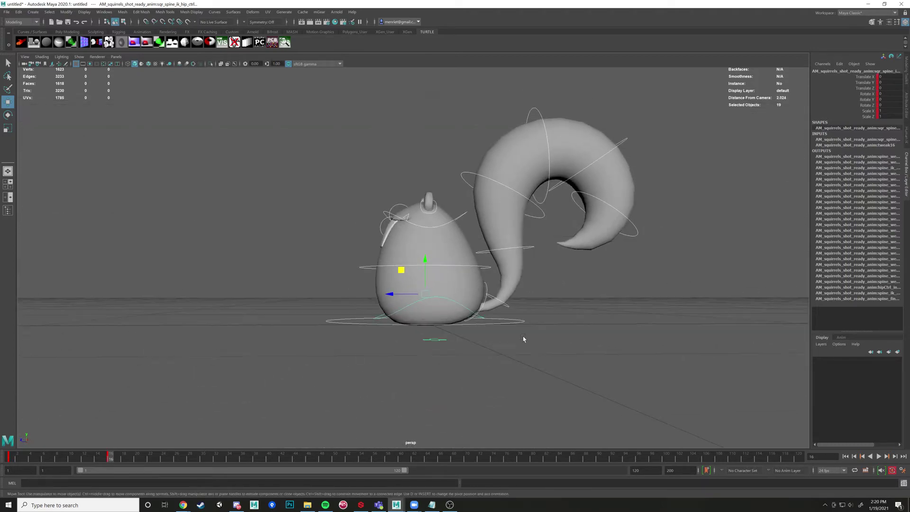
Step: Squash the body from the hip control, undo it, then slide sqr_root_ctrl to the left
key("ctrl+z")
key("ctrl+z")
key("ctrl+z")
key("ctrl+z")
key("ctrl+z")
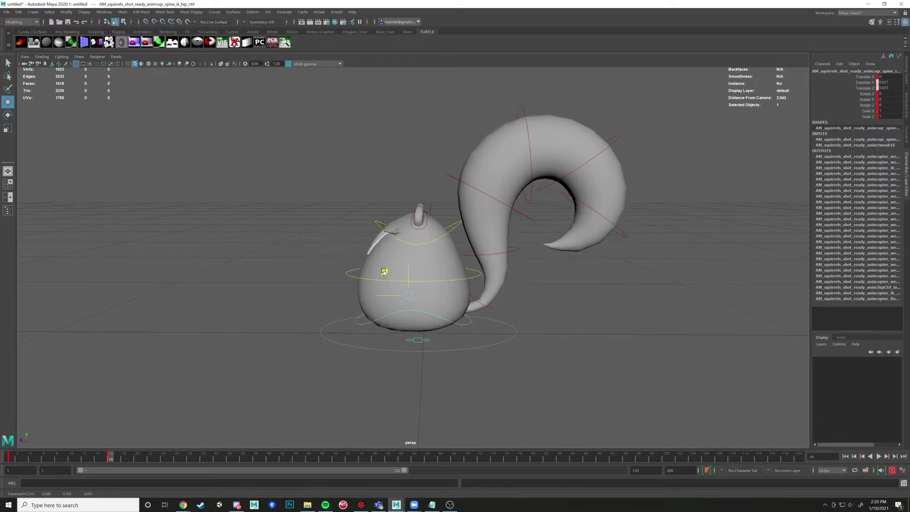
mouse_move(408, 285)
left_mouse_down()
mouse_move(372, 278)
mouse_move(385, 240)
mouse_move(424, 276)
mouse_move(405, 275)
left_mouse_up()
key("ctrl+z")
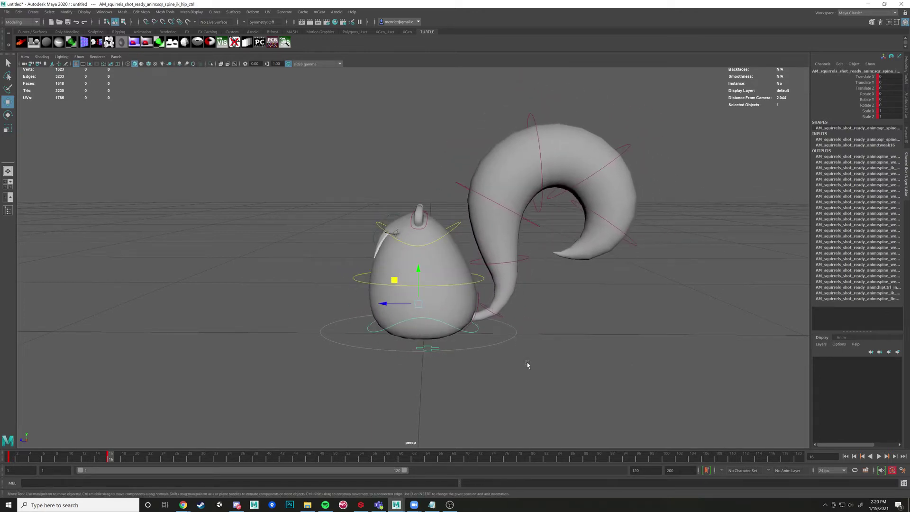
left_click_drag(528, 365, 495, 337)
left_click_drag(394, 307, 187, 300)
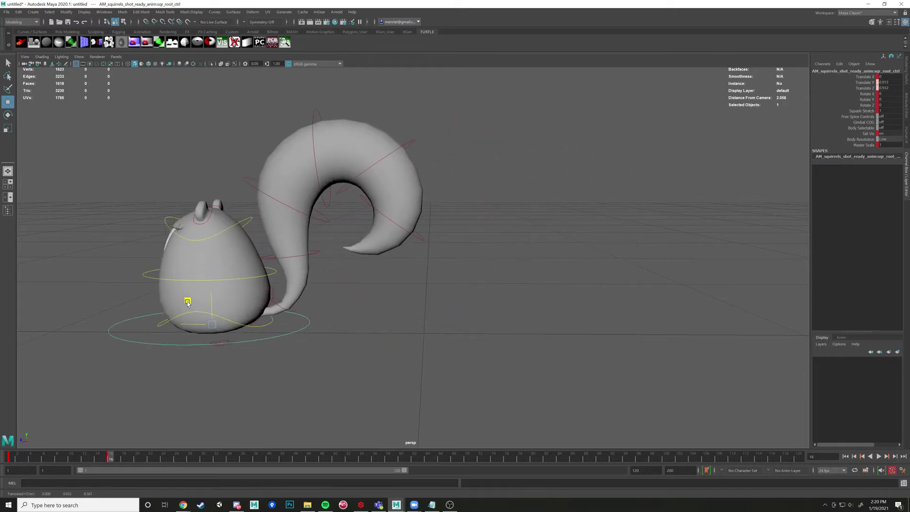
key("ctrl+z")
left_click(466, 328)
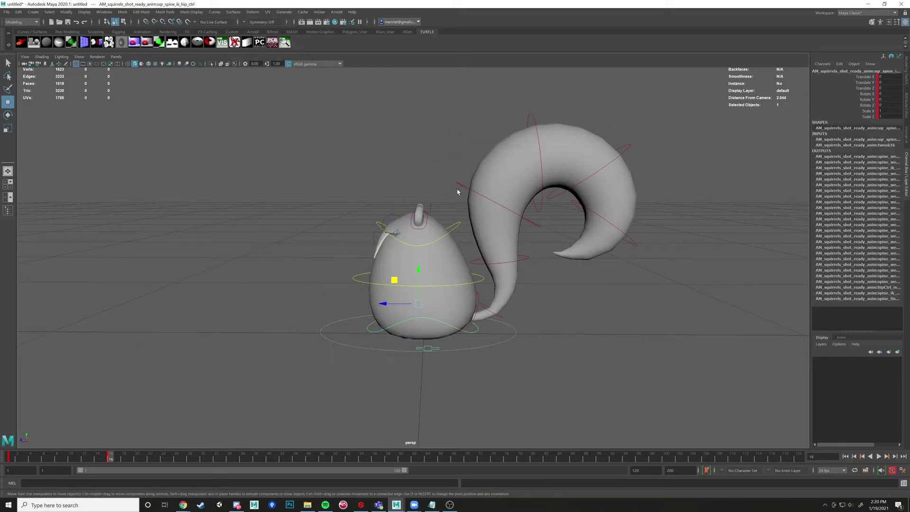
left_click(476, 283, "shift")
left_click(457, 226, "shift")
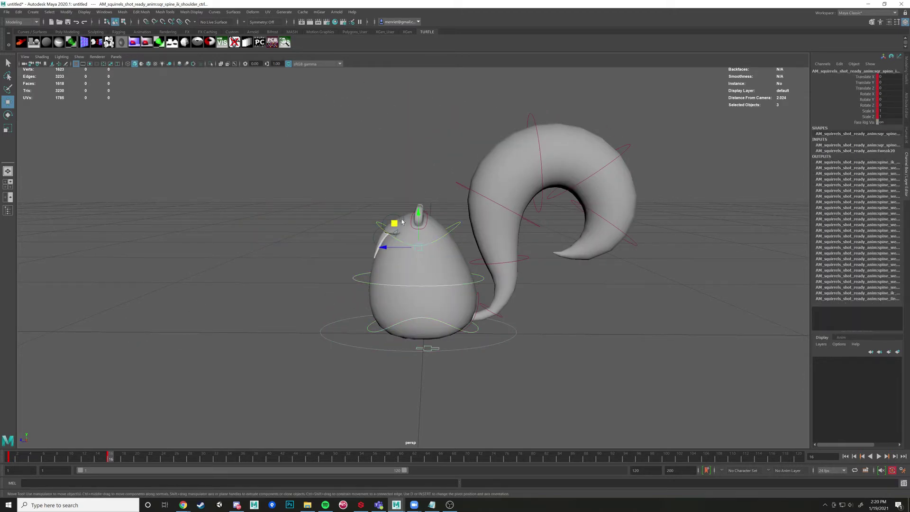
left_click_drag(394, 224, 333, 196)
key("ctrl+z")
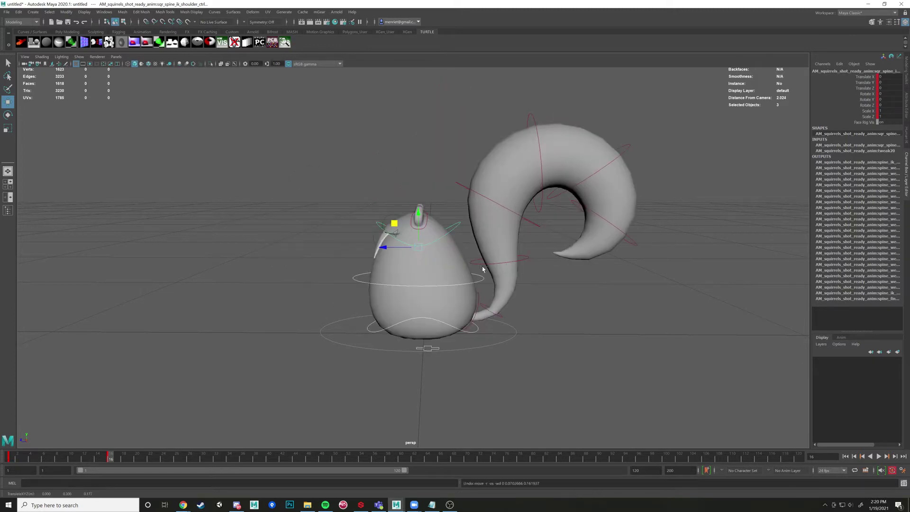
left_click(484, 281, "shift")
left_click_drag(394, 222, 463, 230)
key("ctrl+z")
mouse_move(394, 223)
left_mouse_down()
mouse_move(400, 227)
mouse_move(394, 197)
mouse_move(388, 219)
left_mouse_up()
key("ctrl+z")
left_click(450, 326)
left_click_drag(393, 280, 410, 266)
key("ctrl+z")
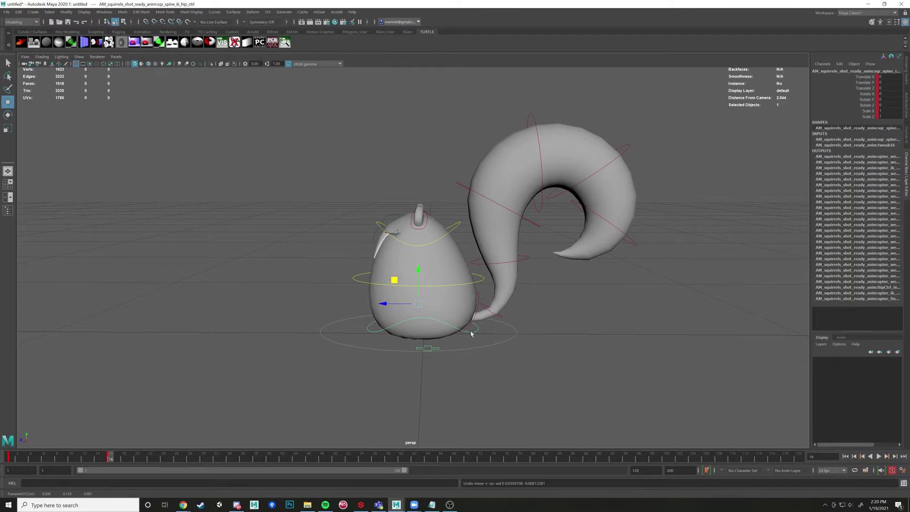
left_click(504, 341)
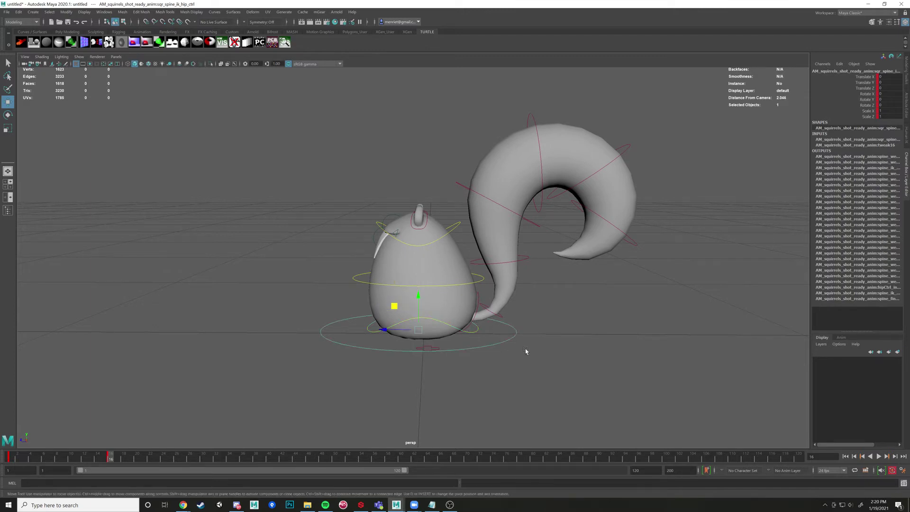
left_click_drag(526, 351, 459, 278, "alt")
left_click(441, 336)
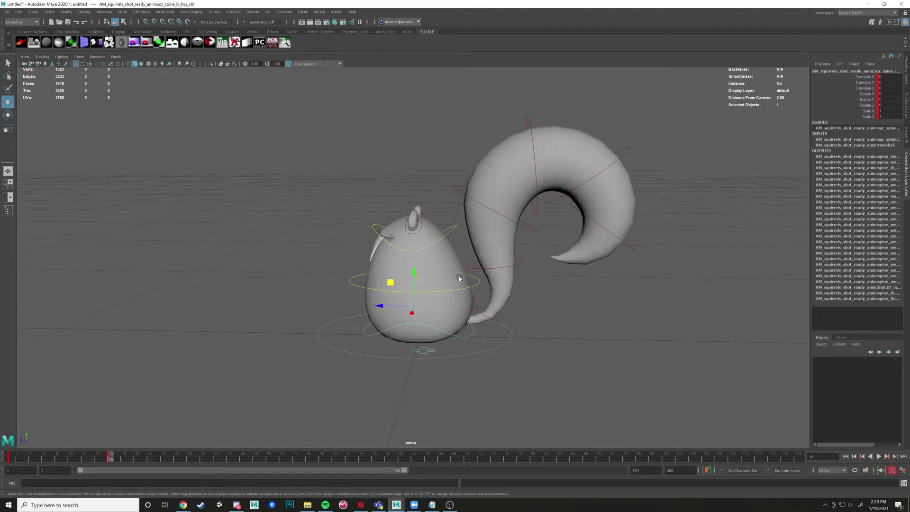
left_click(456, 232, "shift")
left_click_drag(455, 232, 416, 180, "alt")
key("ctrl+z")
left_click(522, 325)
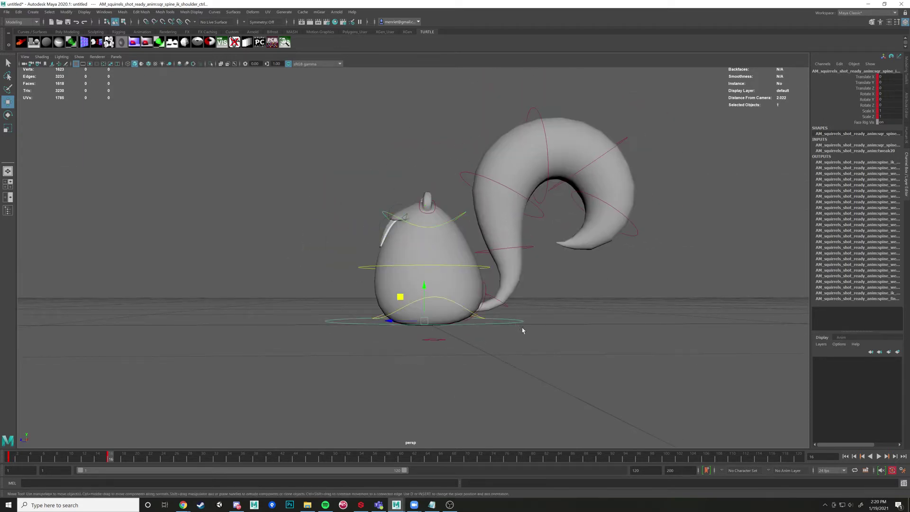
left_click_drag(522, 331, 372, 249, "alt")
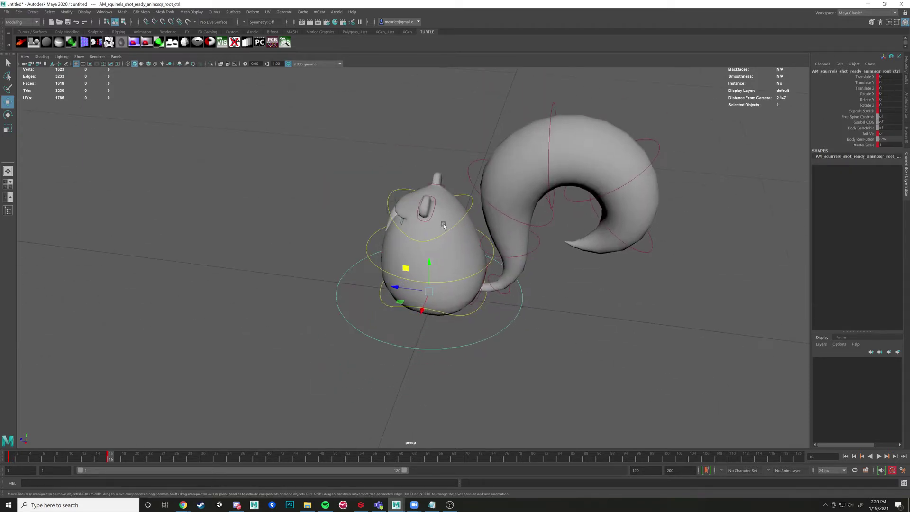
left_click_drag(444, 226, 456, 207, "alt")
left_click(493, 278)
mouse_move(498, 310)
left_mouse_down("alt")
mouse_move(499, 282)
mouse_move(495, 299)
left_mouse_up("alt")
left_click(490, 272, "shift")
mouse_move(412, 233)
left_mouse_down()
mouse_move(417, 225)
mouse_move(408, 224)
left_mouse_up()
key("ctrl+z")
left_click(497, 300)
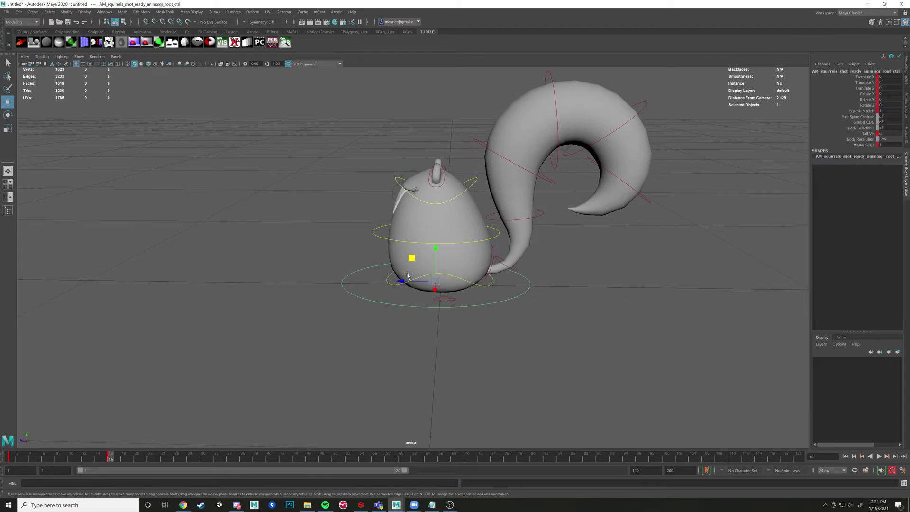
left_click_drag(403, 282, 63, 272)
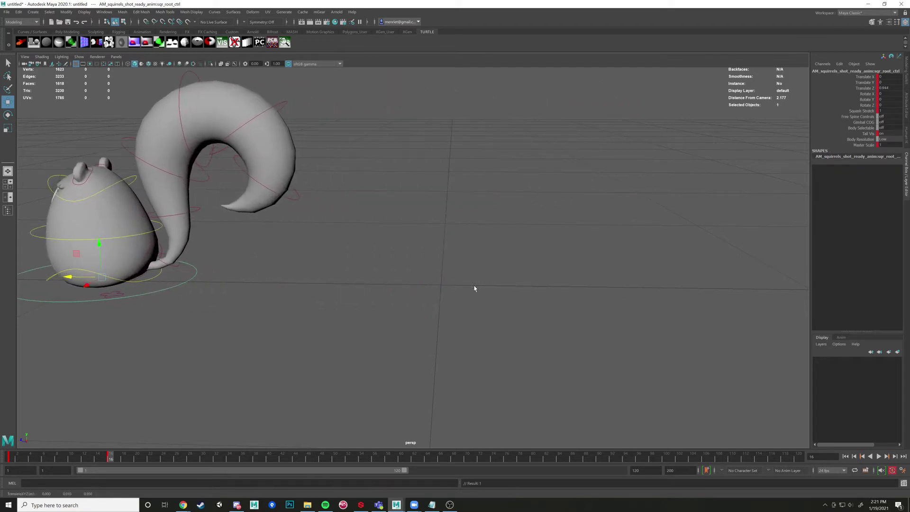
mouse_move(110, 462)
left_mouse_down()
mouse_move(11, 463)
mouse_move(163, 465)
mouse_move(40, 462)
mouse_move(110, 461)
left_mouse_up()
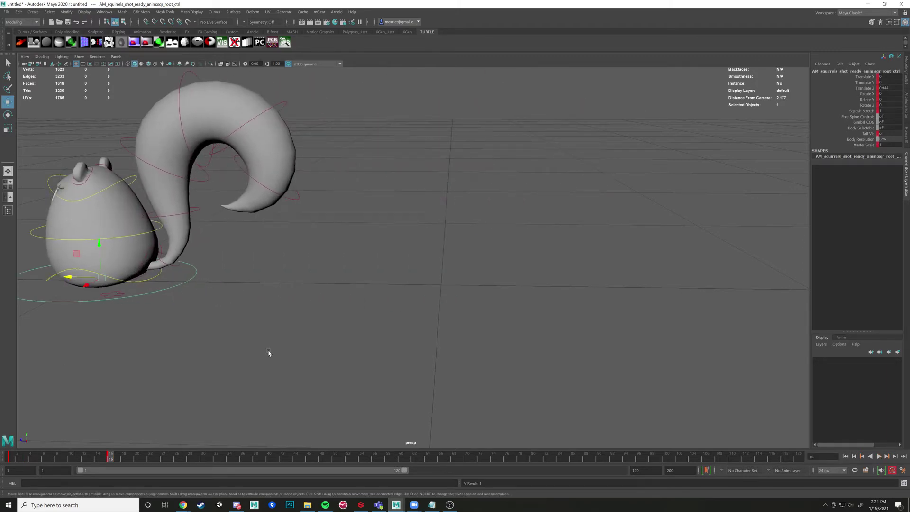
key("ctrl+z")
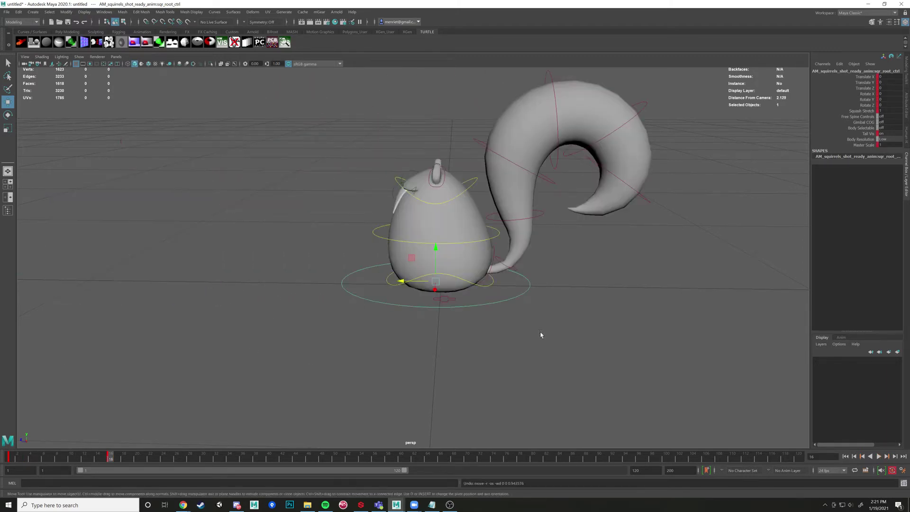
left_click(502, 294)
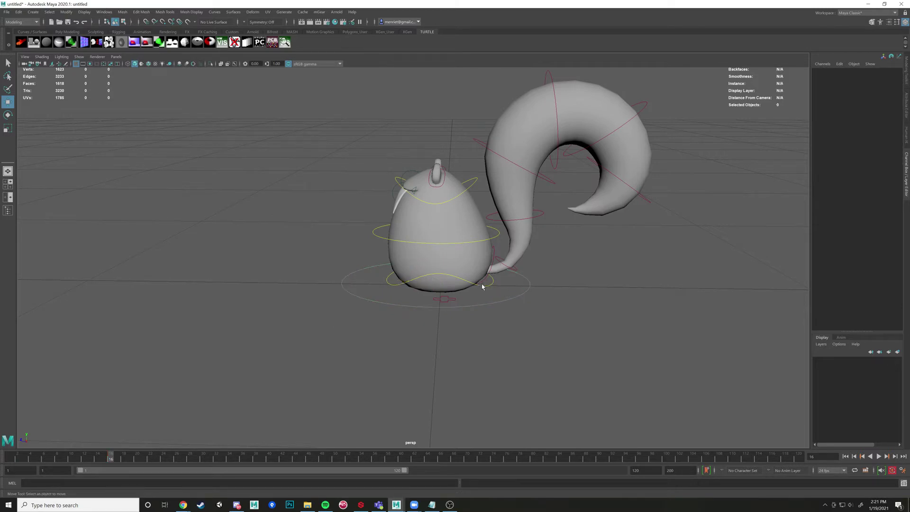
left_click(482, 285)
Step: Add the shoulder control, play to frame 16, and rotate it to tip the body forward
left_click(469, 177, "shift")
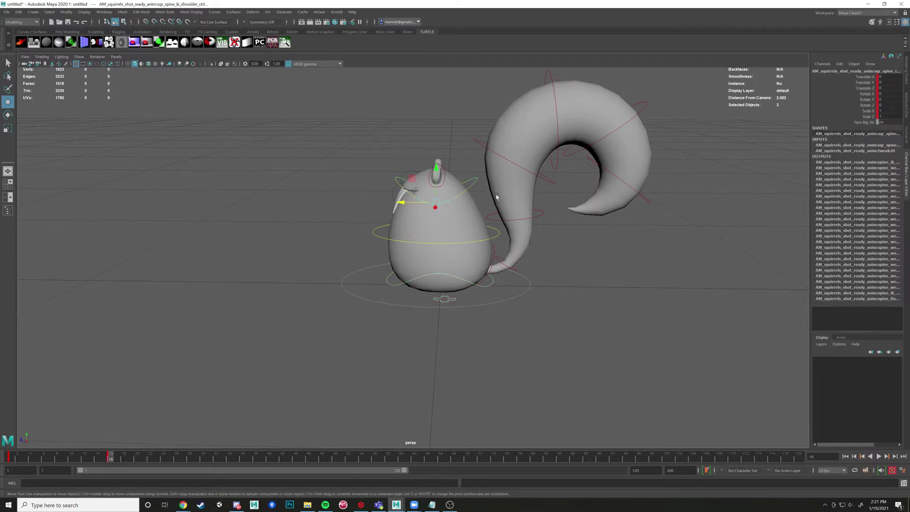
left_click_drag(469, 177, 432, 207, "alt")
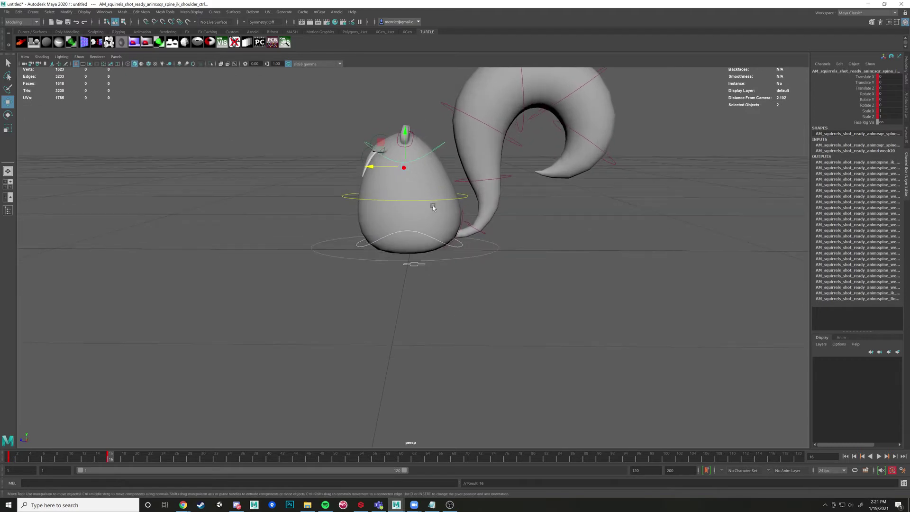
key("alt+v")
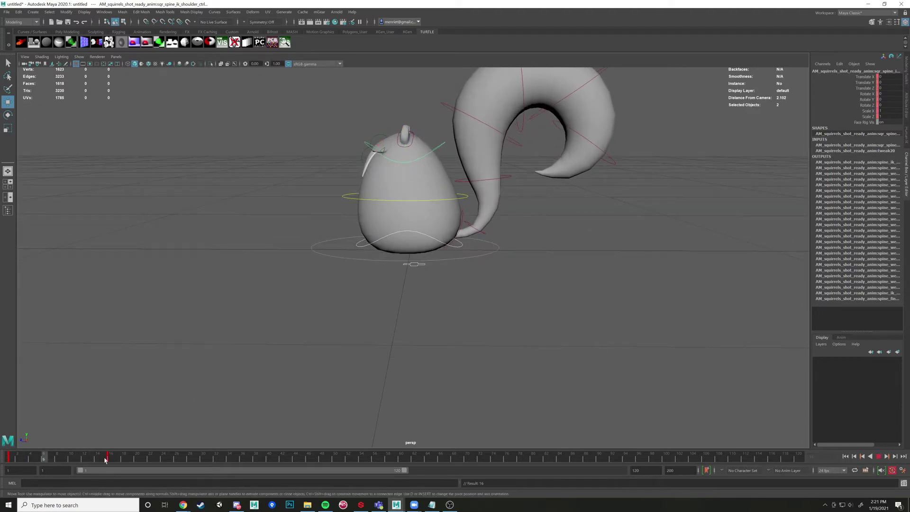
key("alt+v")
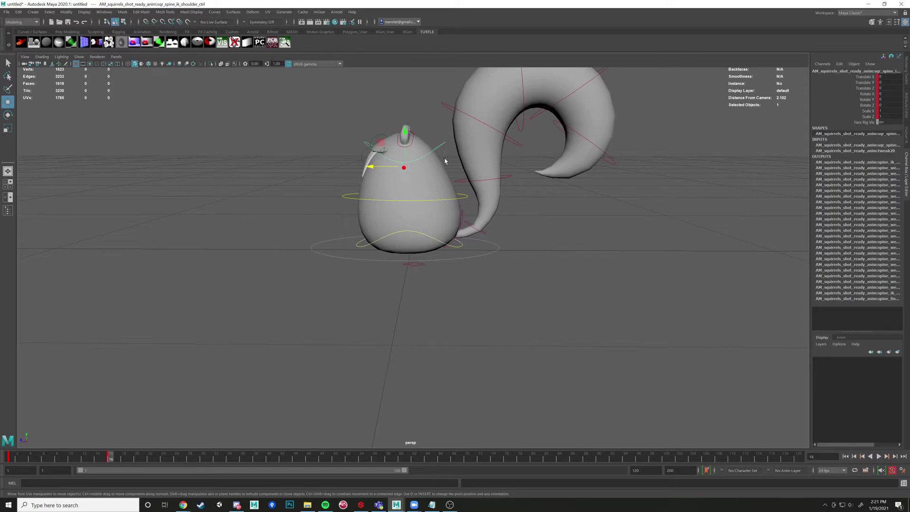
middle_click_drag(445, 160, 443, 175, "alt")
scroll(443, 175, "up", 1)
key("e")
left_click_drag(419, 159, 392, 185)
Step: At frame 24, move the shoulder control up and left to stretch the upper body
key("w")
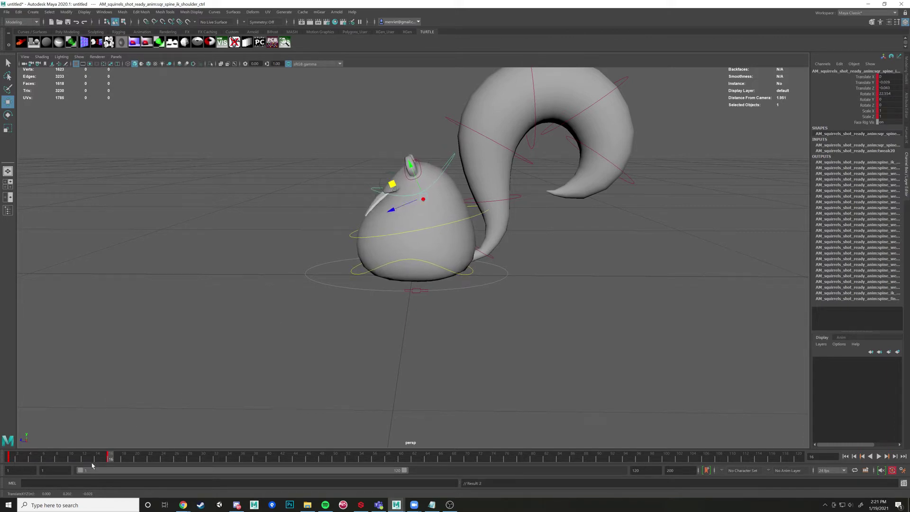
key("s")
mouse_move(101, 458)
left_mouse_down()
mouse_move(13, 451)
mouse_move(84, 453)
left_mouse_up()
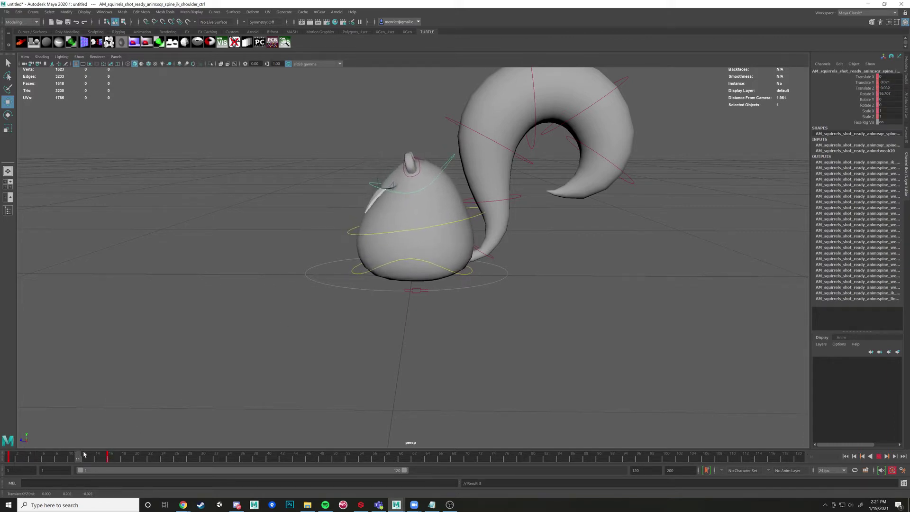
left_click(878, 456)
key("alt+v")
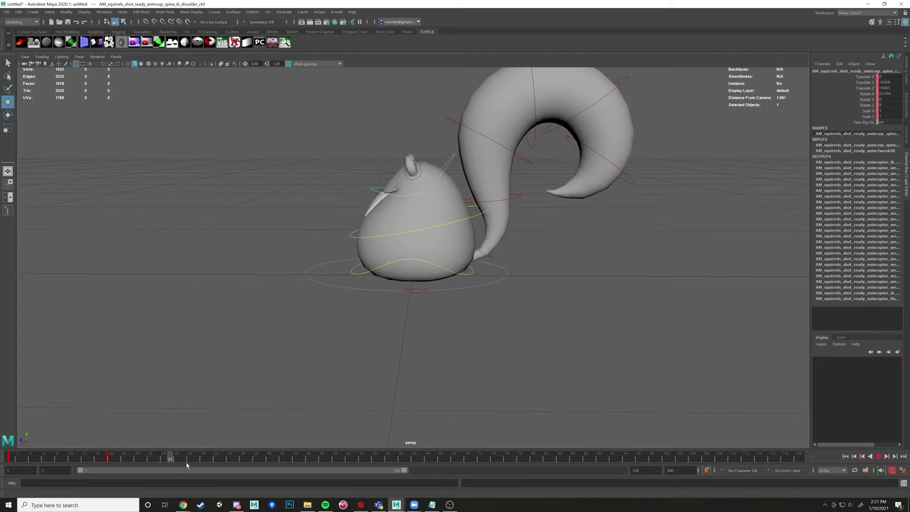
left_click(162, 462)
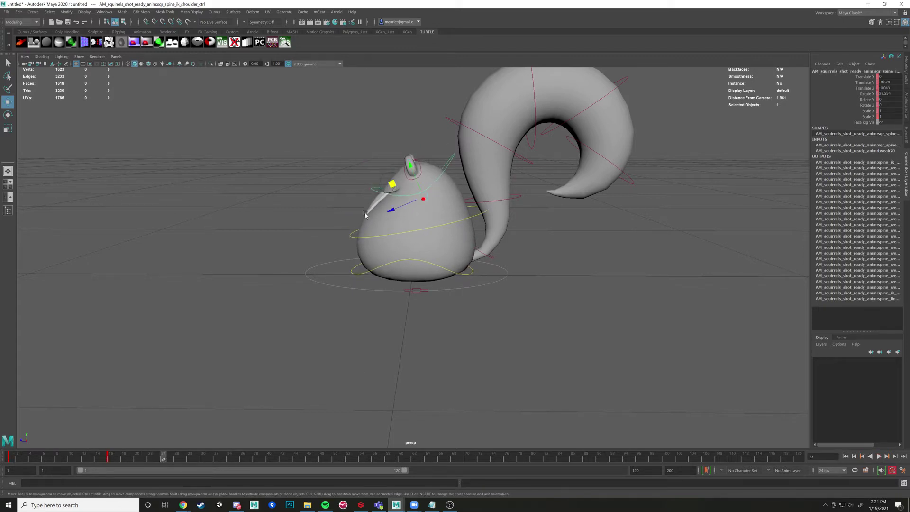
left_click_drag(392, 185, 320, 136)
key("e")
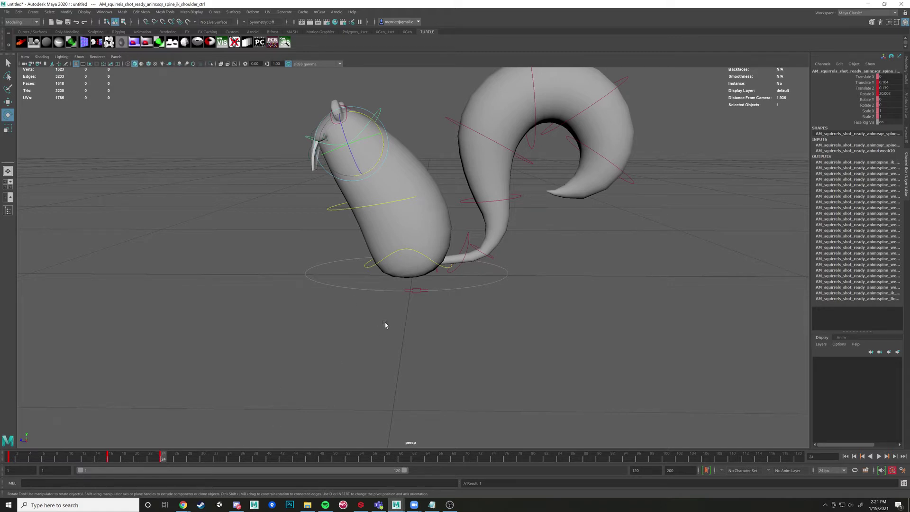
Step: Tilt the hip control to lean the body and tail, then play back and go to frame 36
left_click(411, 250)
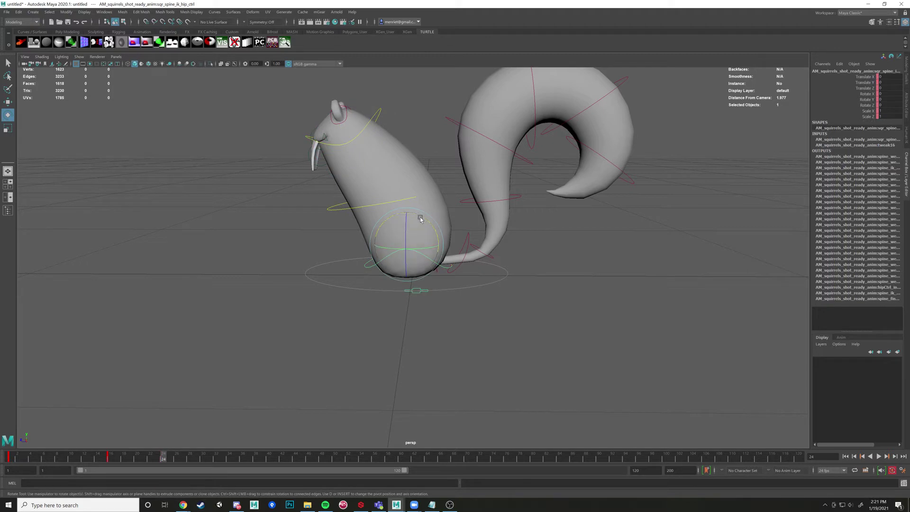
left_click_drag(420, 219, 373, 245)
key("w")
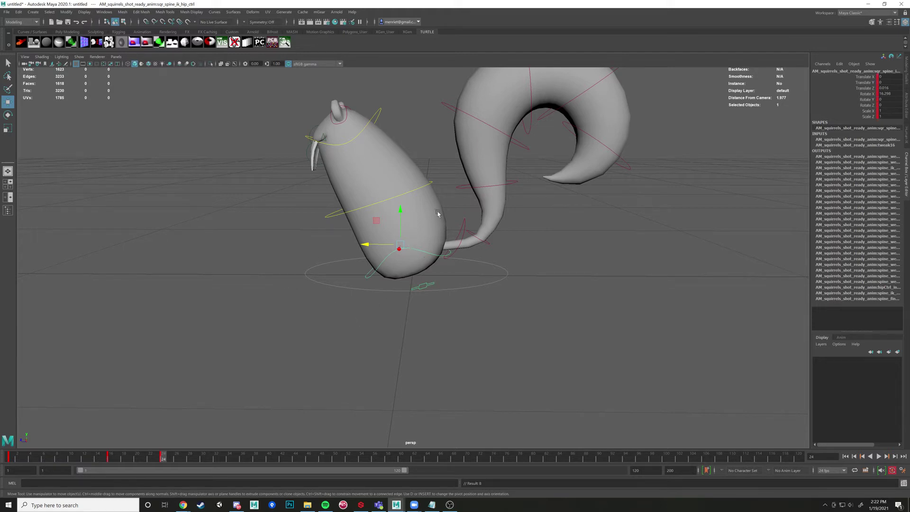
left_click_drag(161, 456, 9, 456)
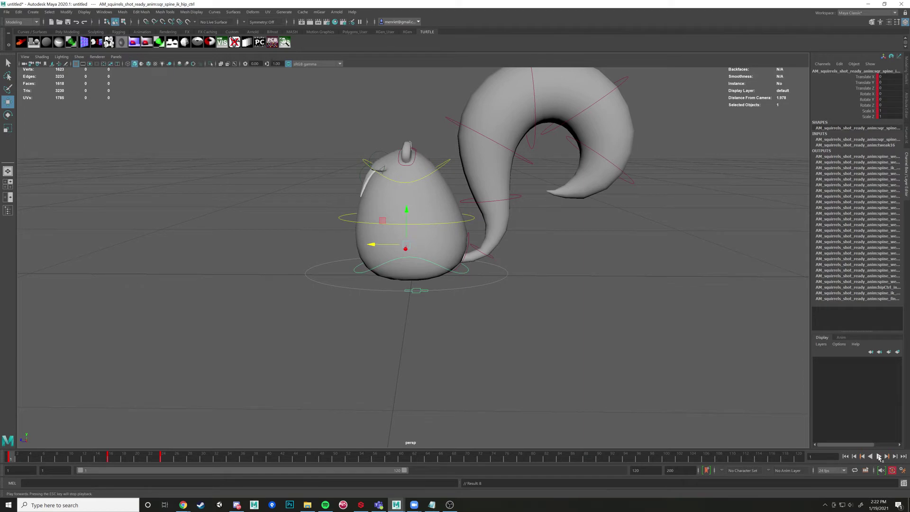
left_click(879, 457)
left_click(878, 457)
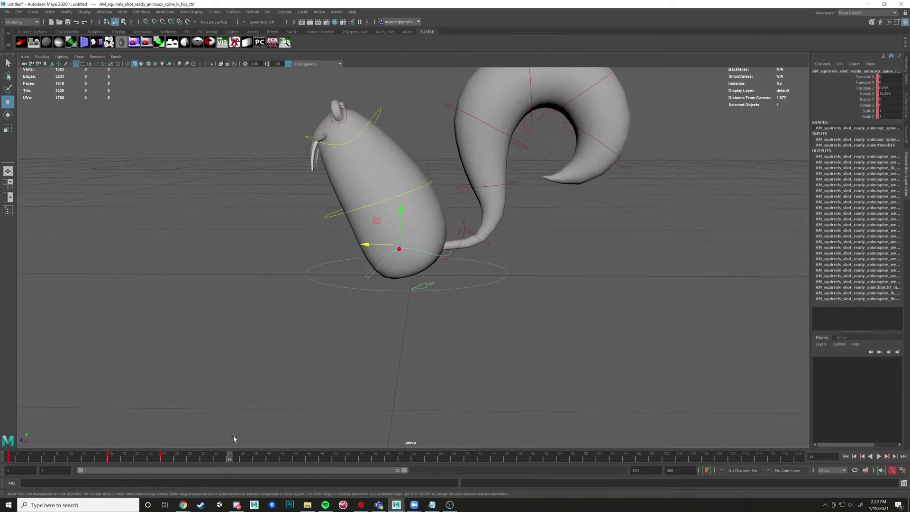
scroll(321, 333, "down", 5)
key("alt+v")
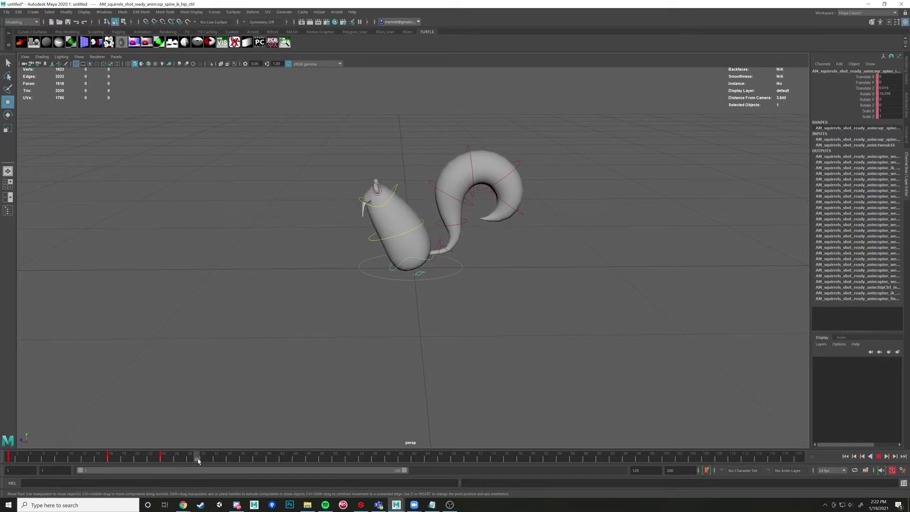
left_click_drag(209, 458, 243, 458)
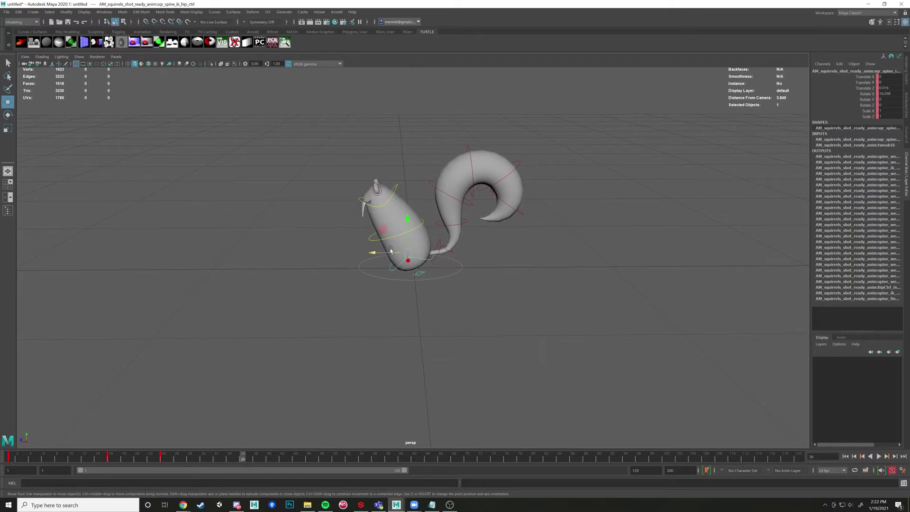
Step: At frame 36, raise the shoulder control up and back and rotate the hips back in X
left_click(392, 198, "shift")
left_click_drag(355, 184, 247, 118)
left_click(282, 132)
left_click(312, 209)
key("e")
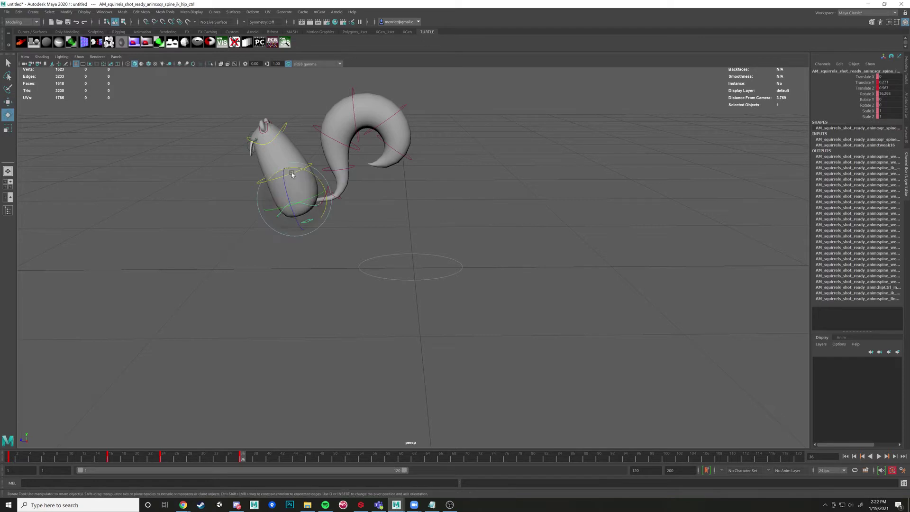
left_click_drag(318, 204, 264, 173)
key("w")
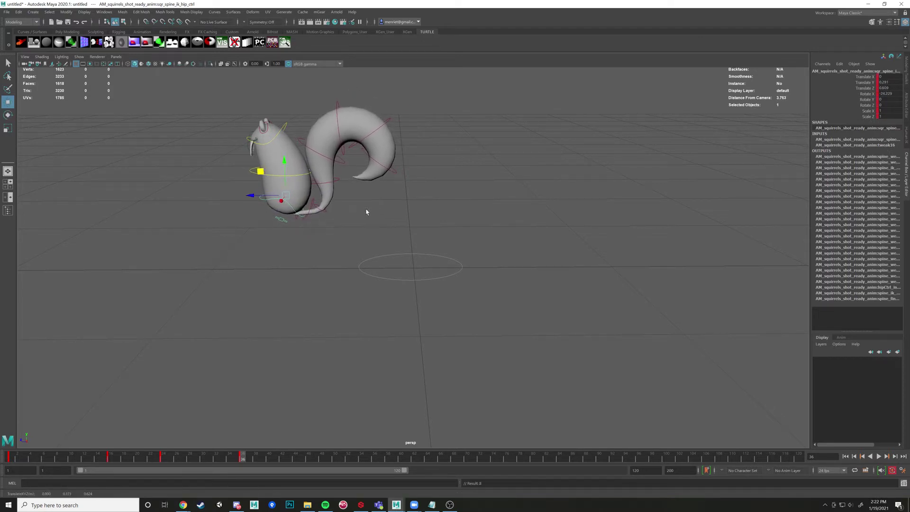
Step: Replay the animation from frame 1 and go to frame 50
left_click(287, 126, "shift")
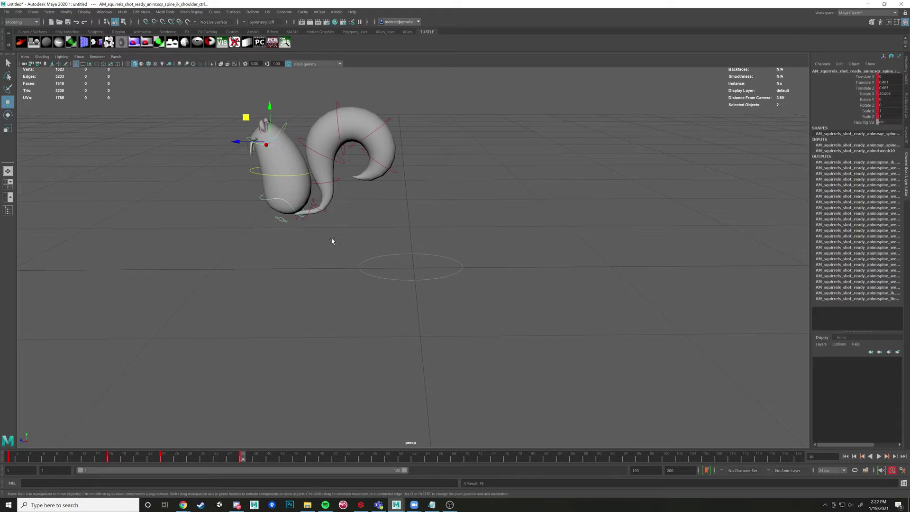
left_click_drag(332, 241, 338, 267, "alt")
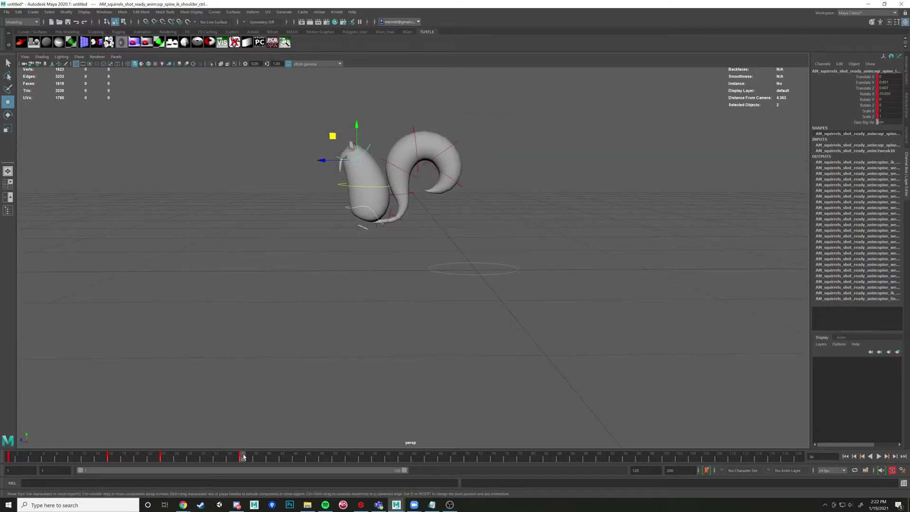
left_click_drag(244, 456, 9, 457)
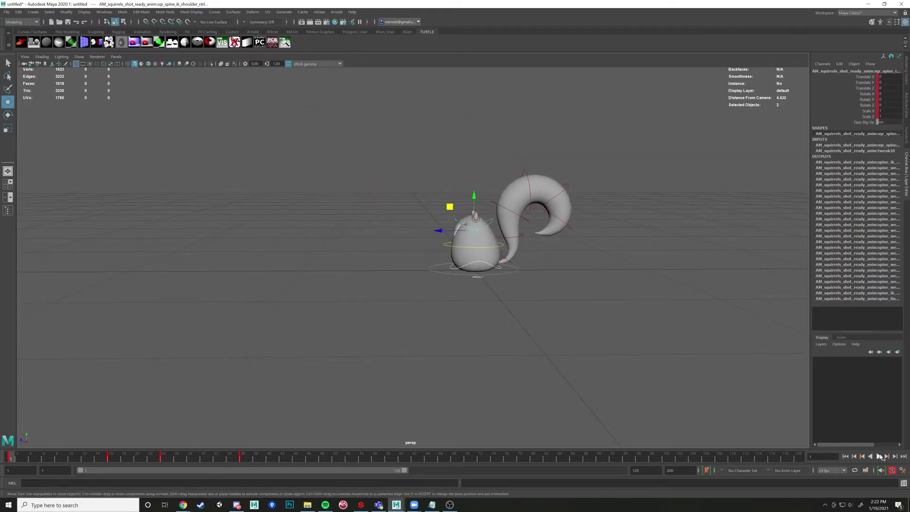
left_click(879, 456)
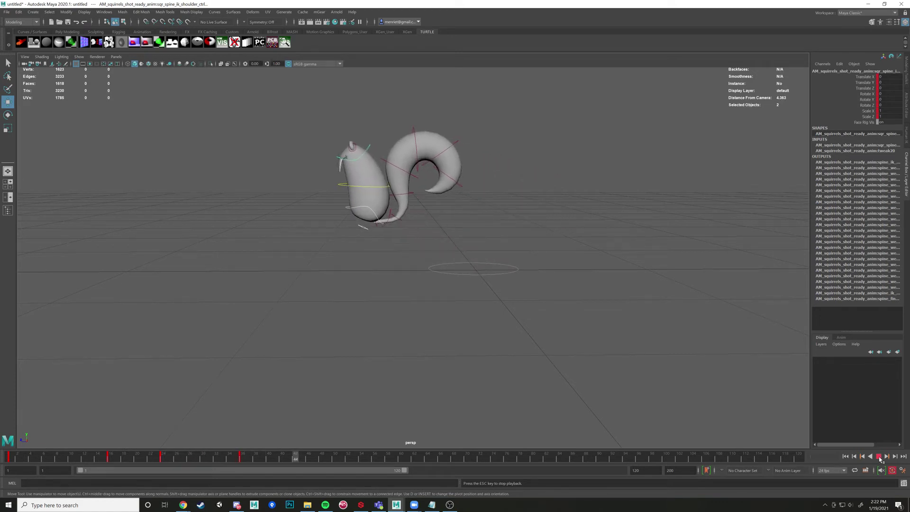
left_click(879, 457)
mouse_move(346, 457)
left_mouse_down()
mouse_move(315, 457)
mouse_move(334, 457)
left_mouse_up()
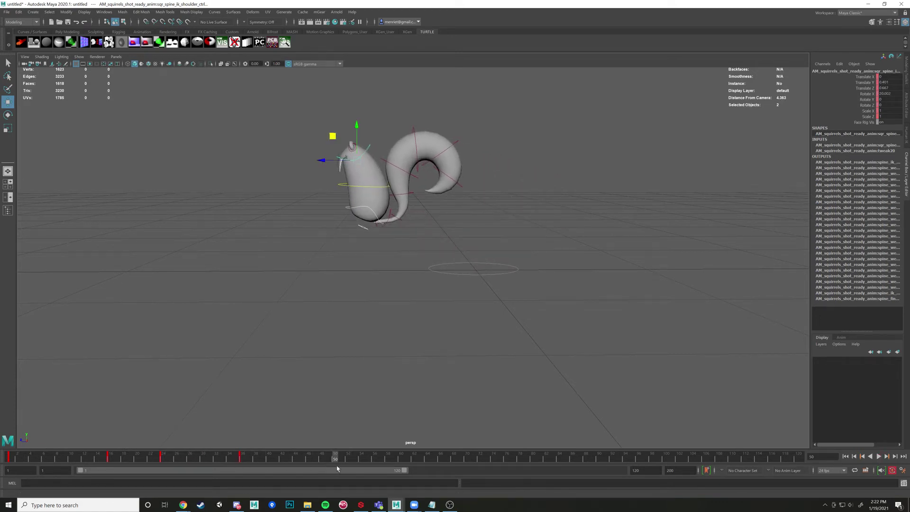
Step: At frame 50, shift the shoulder control down, forward and left, then show the Poly Modeling shelf
left_click_drag(334, 137, 247, 188)
left_click_drag(337, 232, 369, 232, "alt")
middle_click_drag(368, 232, 431, 197, "alt")
left_click_drag(353, 156, 334, 159)
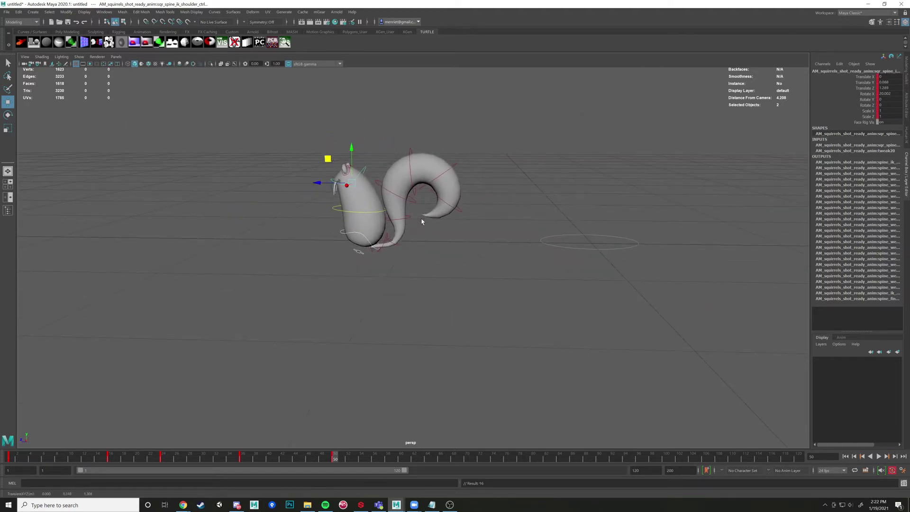
left_click_drag(421, 221, 426, 204, "alt")
middle_click_drag(426, 240, 408, 229, "alt")
scroll(445, 263, "up", 6)
left_click_drag(408, 232, 409, 249, "alt")
scroll(408, 250, "down", 8)
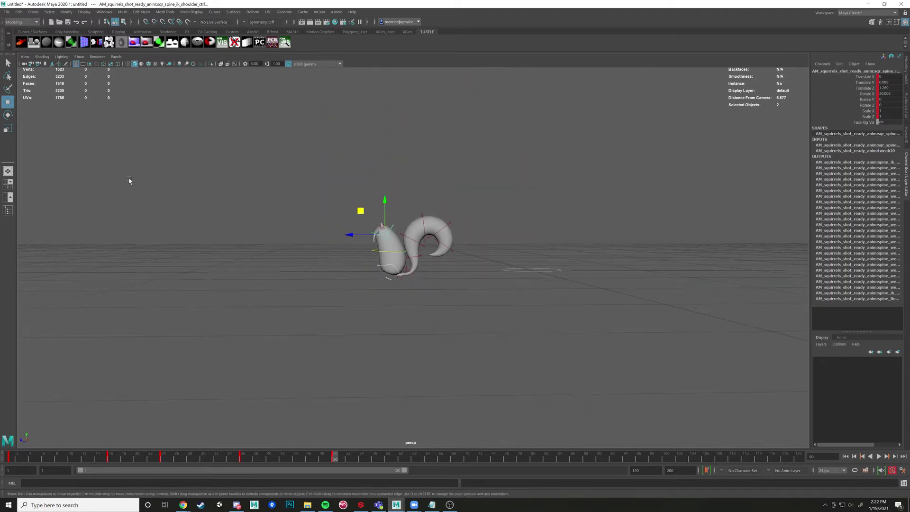
left_click(75, 32)
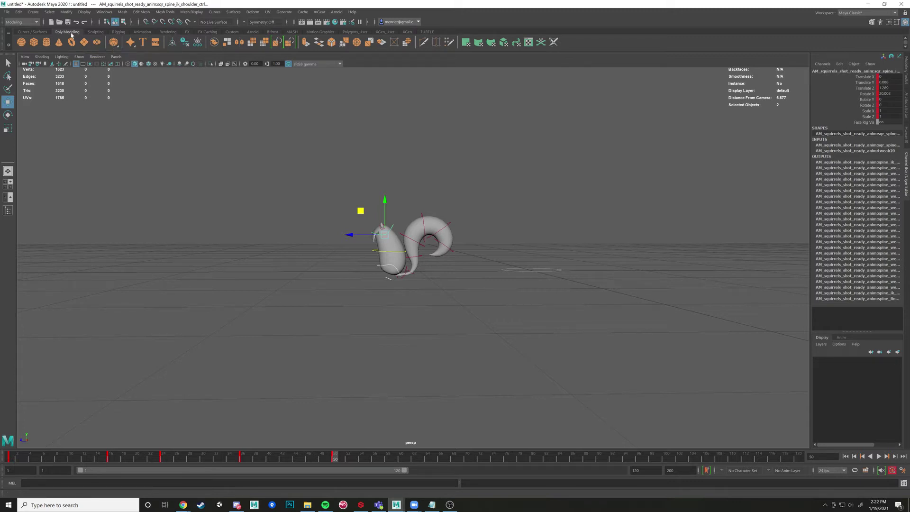
Step: Create a polygon plane and scale it uniformly to about 14.611
left_click(88, 43)
left_click_drag(345, 229, 453, 262, "alt")
key("r")
left_click_drag(529, 280, 826, 270)
left_click_drag(529, 280, 823, 238)
scroll(419, 257, "up", 5)
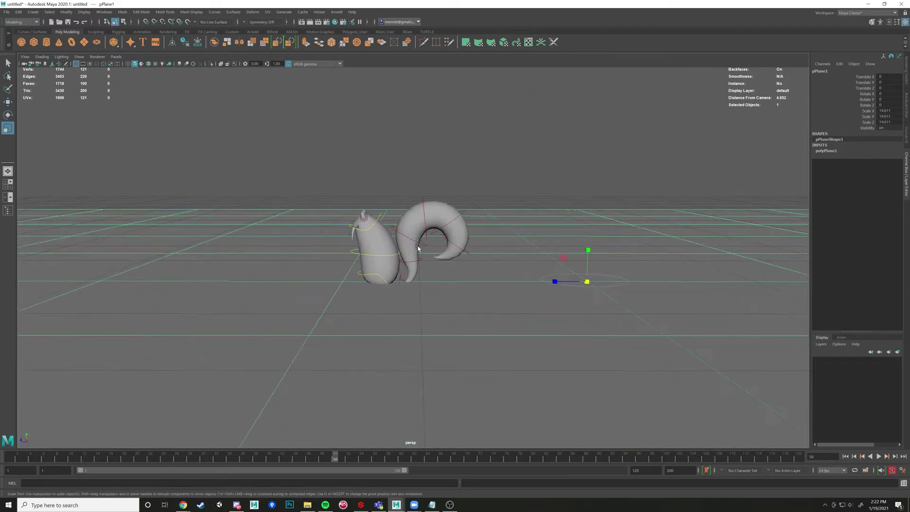
Step: Select the hip control and play the animation back from frame 1
left_click(354, 281)
scroll(438, 235, "up", 3)
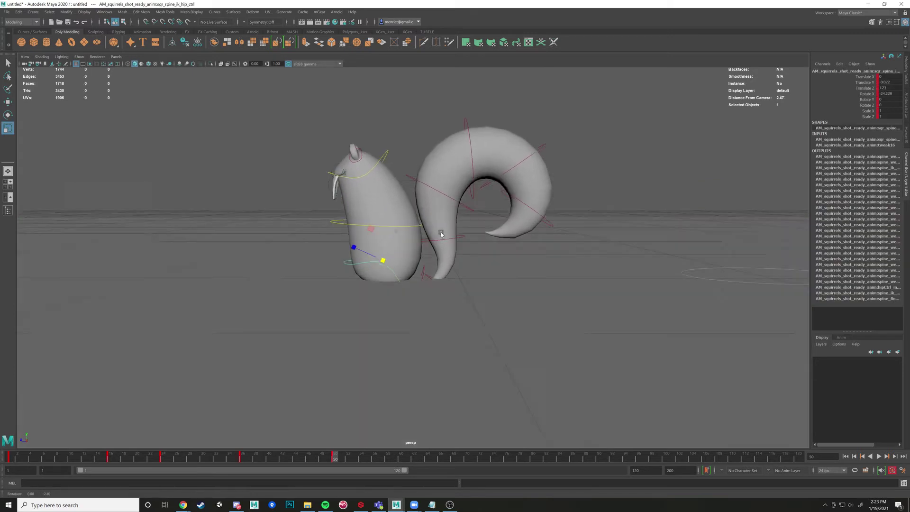
left_click_drag(321, 460, 1, 404)
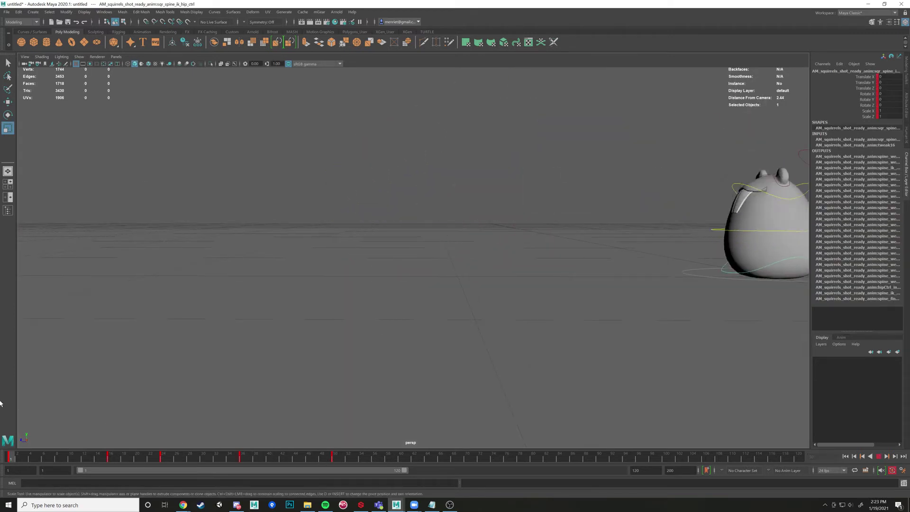
scroll(460, 371, "down", 6)
left_click(879, 456)
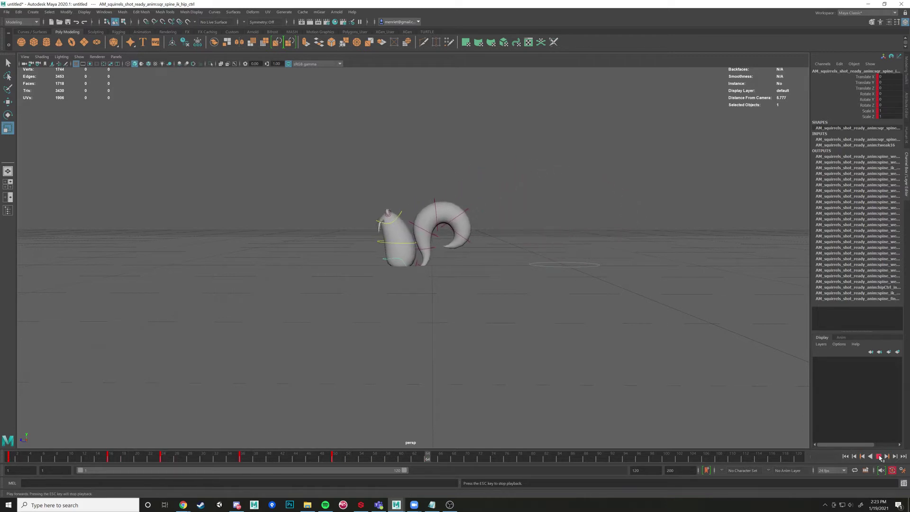
left_click(880, 456)
left_click_drag(342, 458, 395, 459)
scroll(339, 310, "up", 6)
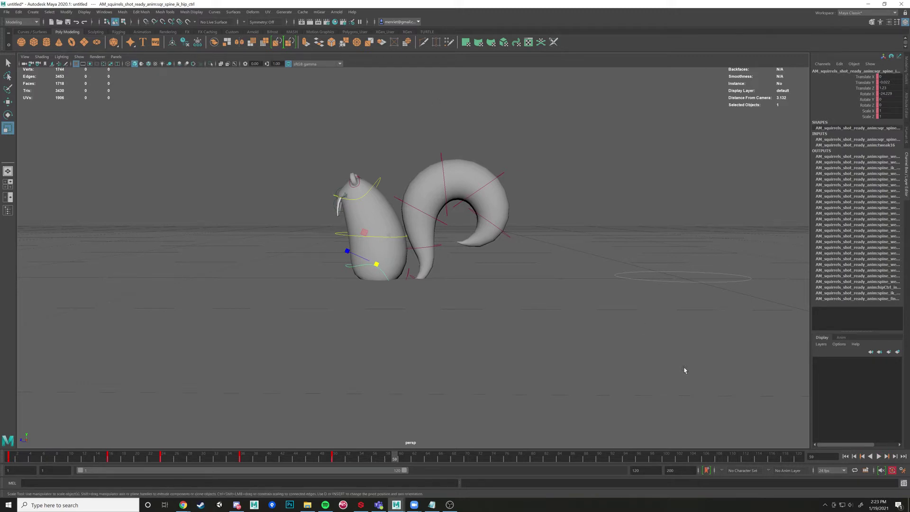
key("comma")
key("period")
key("comma")
key("period")
key("comma")
key("comma")
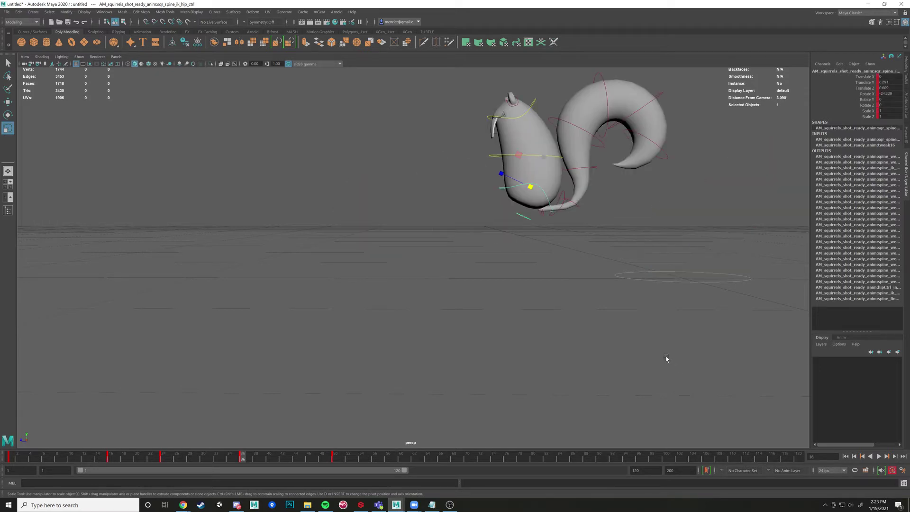
key("period")
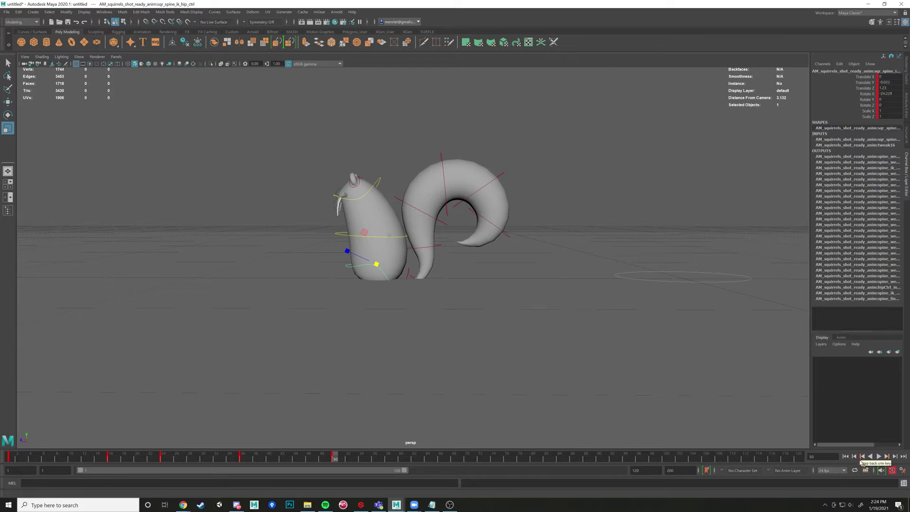
left_click(862, 456)
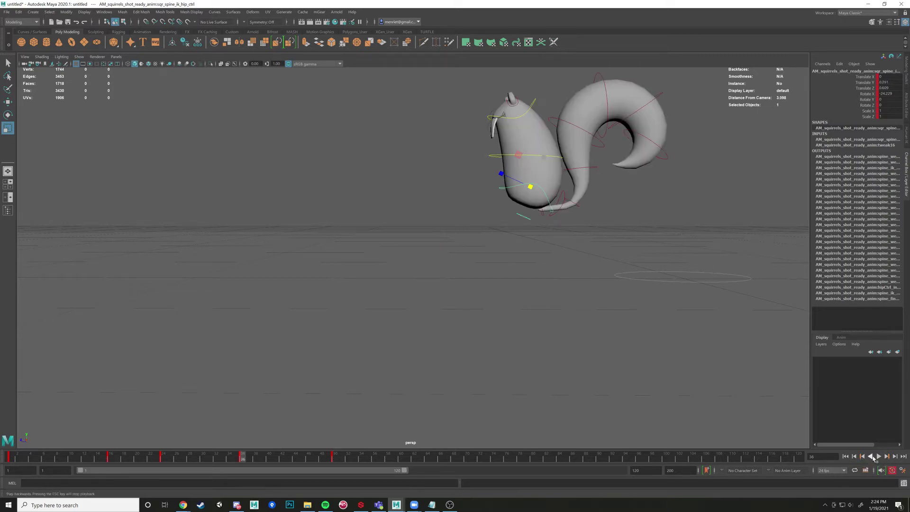
left_click(886, 457)
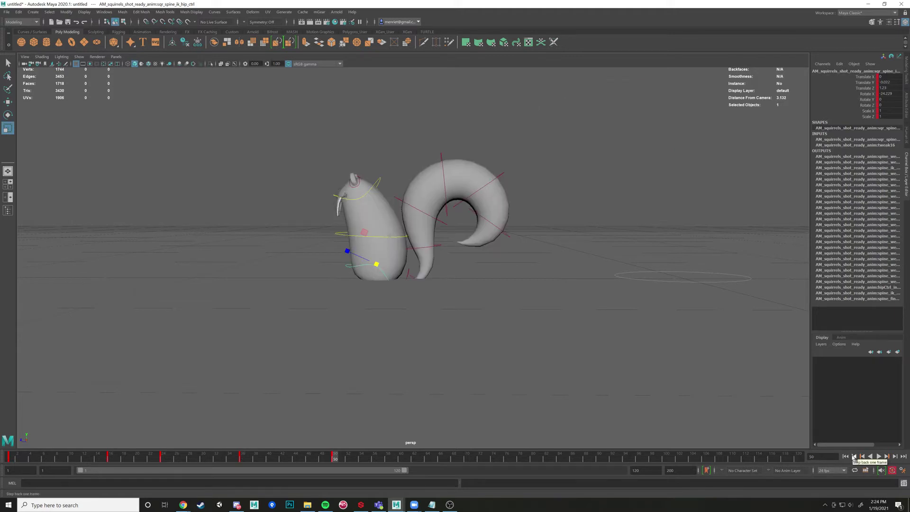
left_click(854, 457)
left_click(853, 456)
left_click(853, 456)
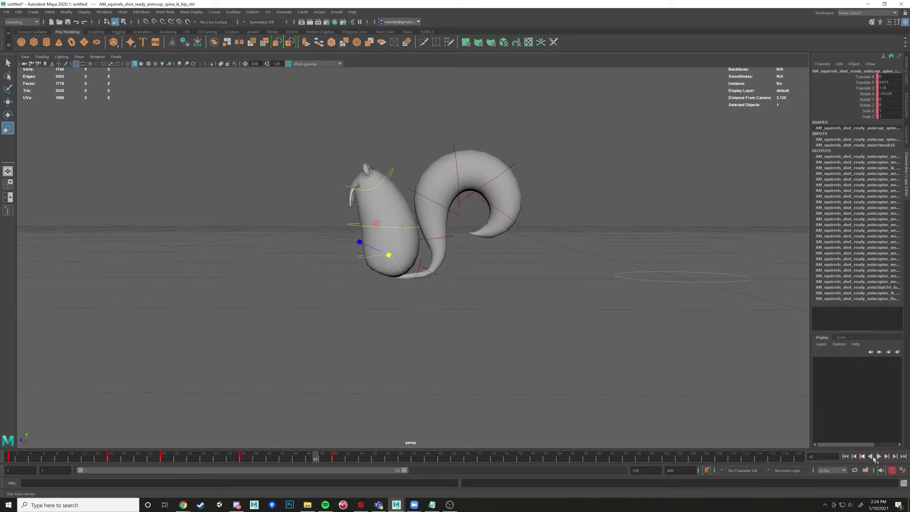
left_click(895, 459)
left_click(895, 459)
left_click(895, 458)
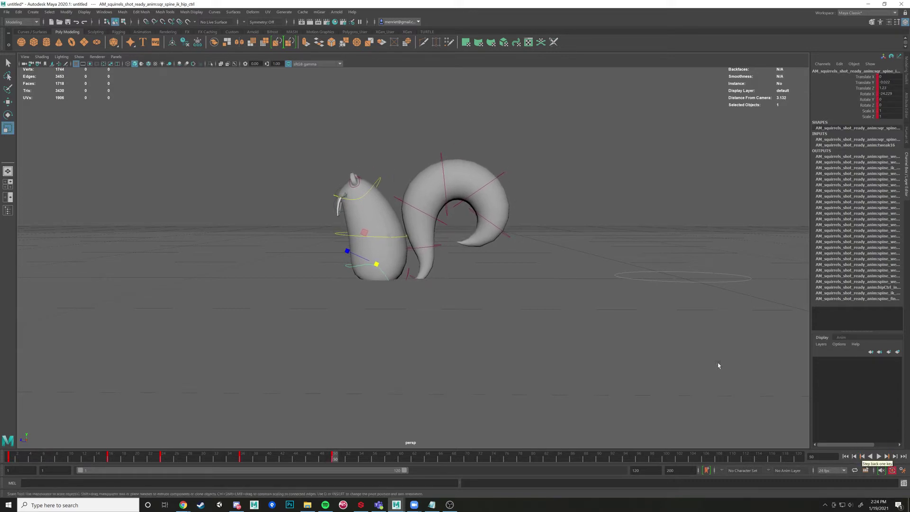
key("alt+comma")
key("alt+comma")
key("alt+comma")
key("alt+period")
key("alt+period")
key("alt+period")
key("alt+comma")
key("alt+comma")
key("alt+comma")
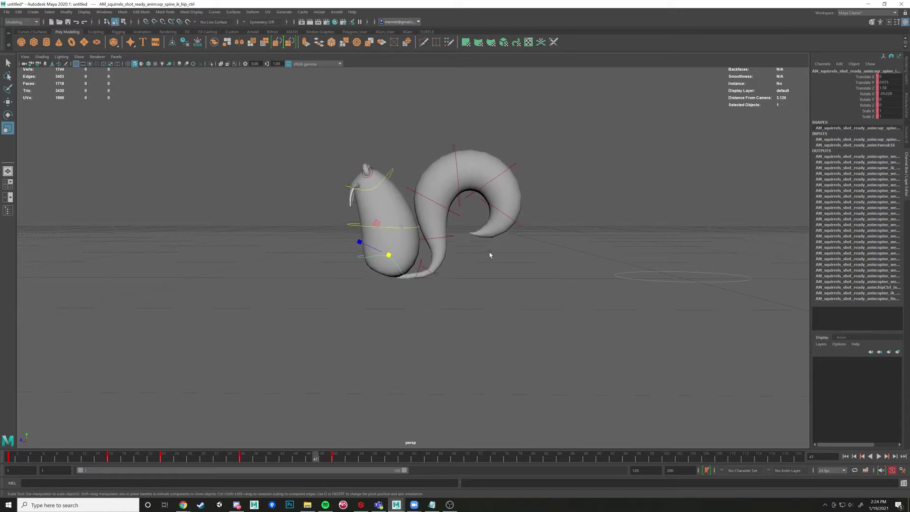
key("alt+period")
key("alt+period")
key("alt+period")
key("alt+comma")
key("alt+comma")
key("alt+comma")
key("alt+comma")
key("alt+period")
key("alt+period")
key("alt+period")
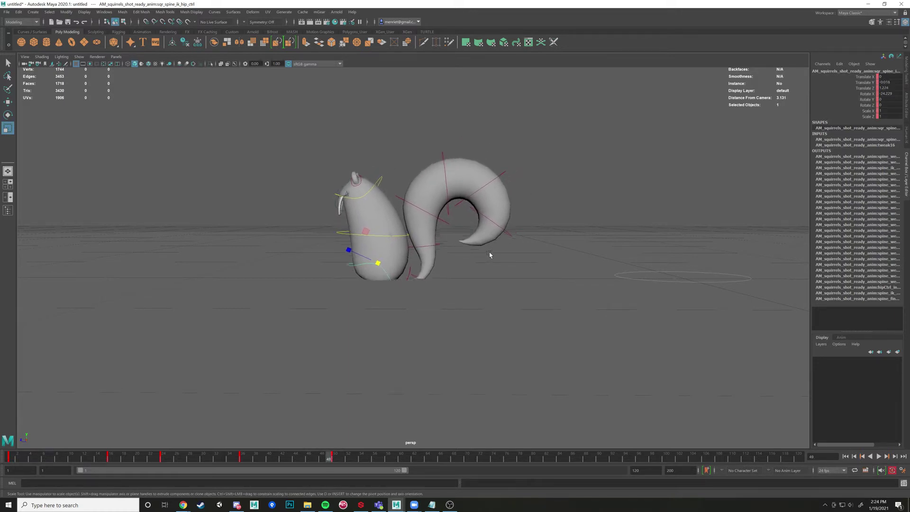
key("alt+period")
key("comma")
key("comma")
key("period")
key("comma")
key("comma")
key("period")
key("period")
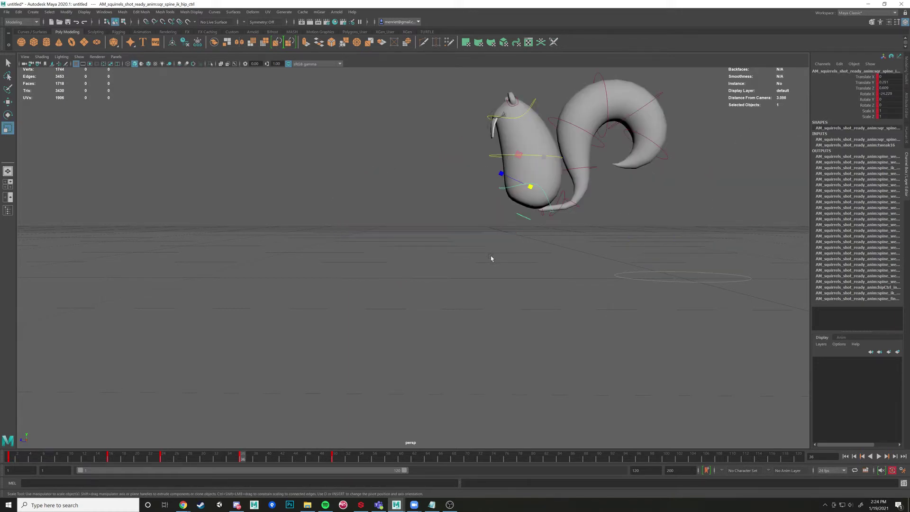
key("comma")
key("comma")
key("period")
key("period")
key("period")
key("comma")
key("period")
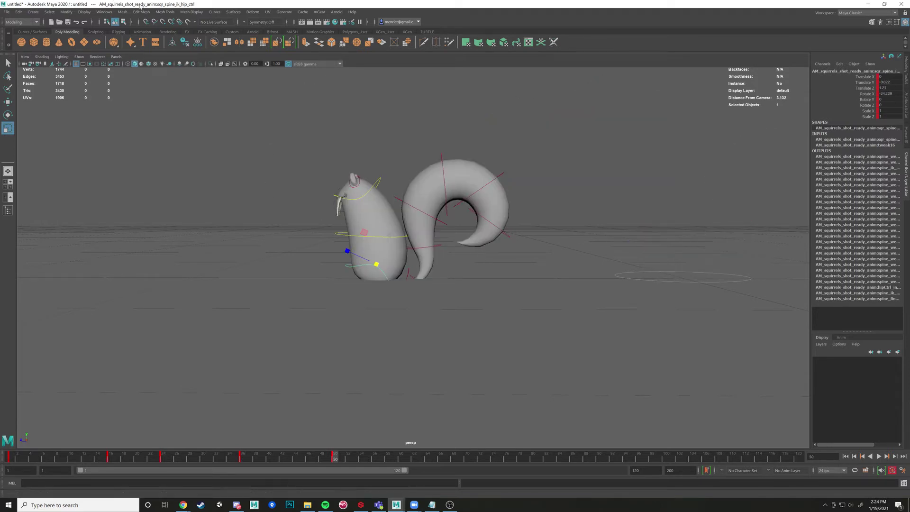
Step: Open the Hotkey Editor from the Windows settings menu and move it aside
left_click(104, 12)
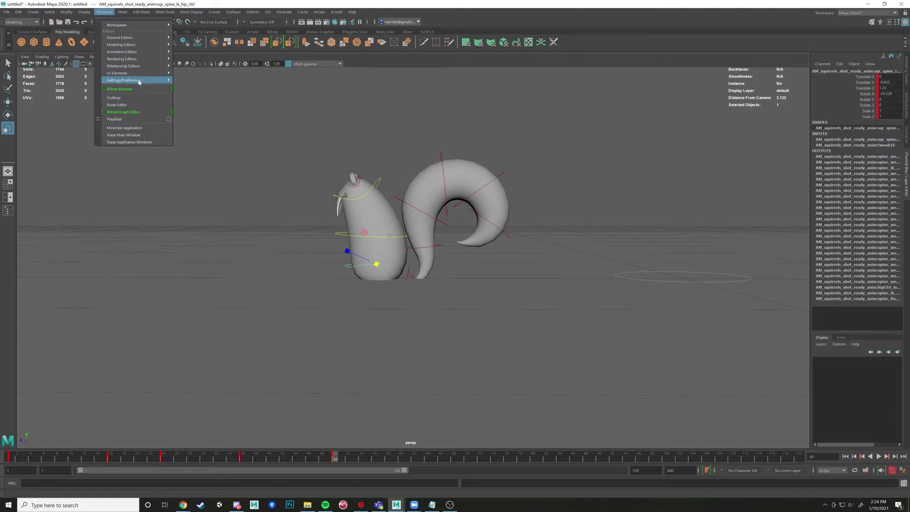
mouse_move(148, 83)
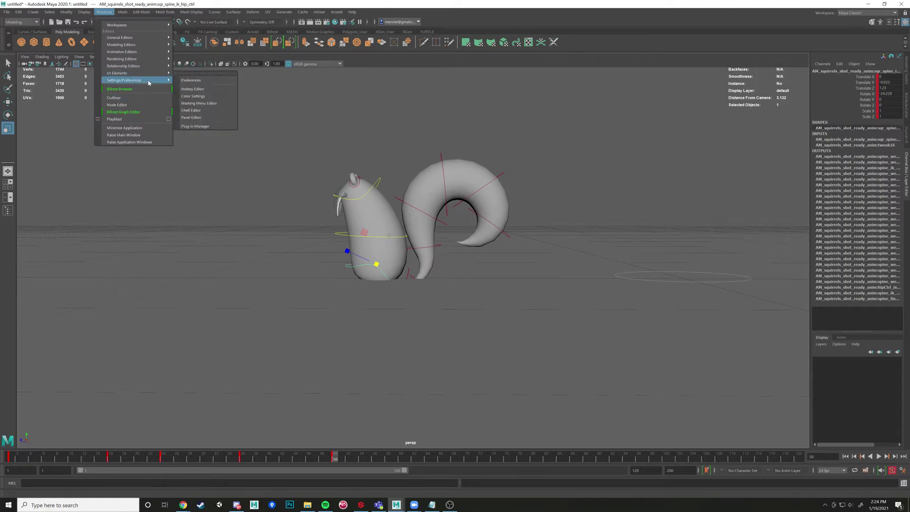
left_click(203, 90)
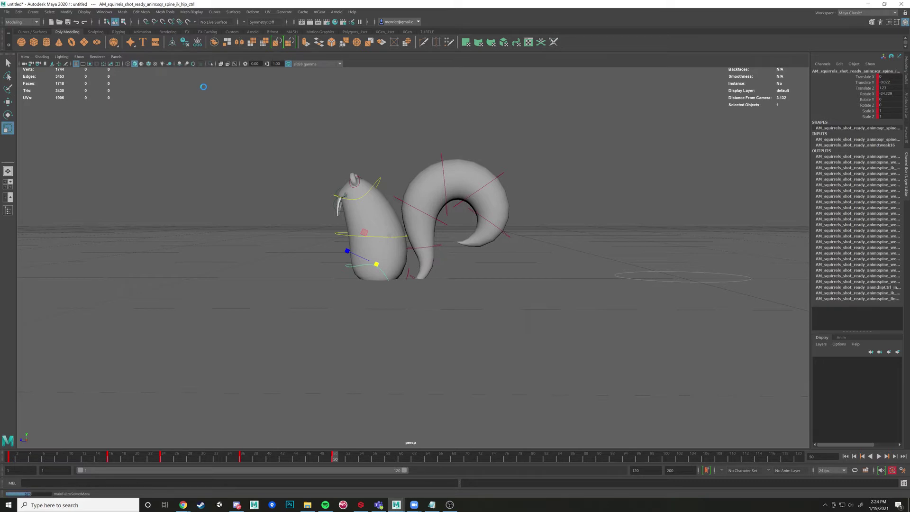
left_click_drag(366, 109, 272, 98)
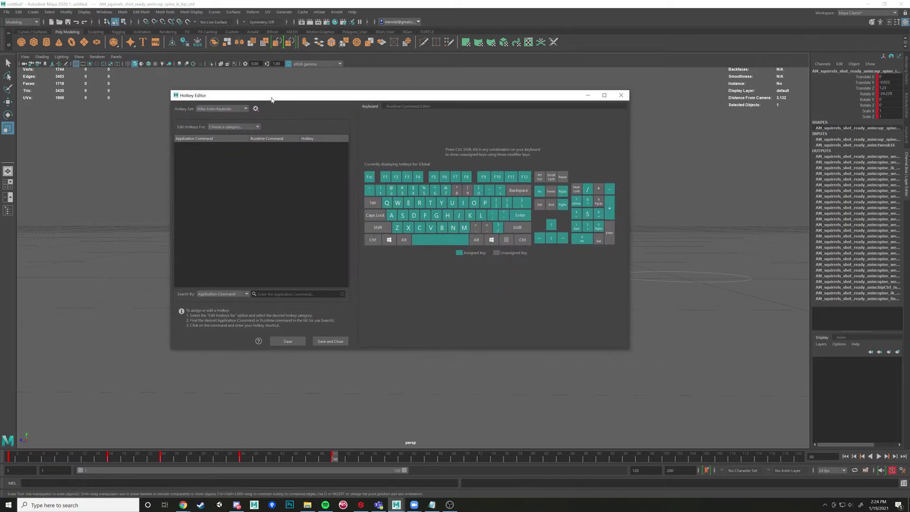
Step: Check the Hotkey Set list and gear options, keep the custom set, and close the editor
left_click(245, 110)
left_click(246, 110)
left_click(255, 109)
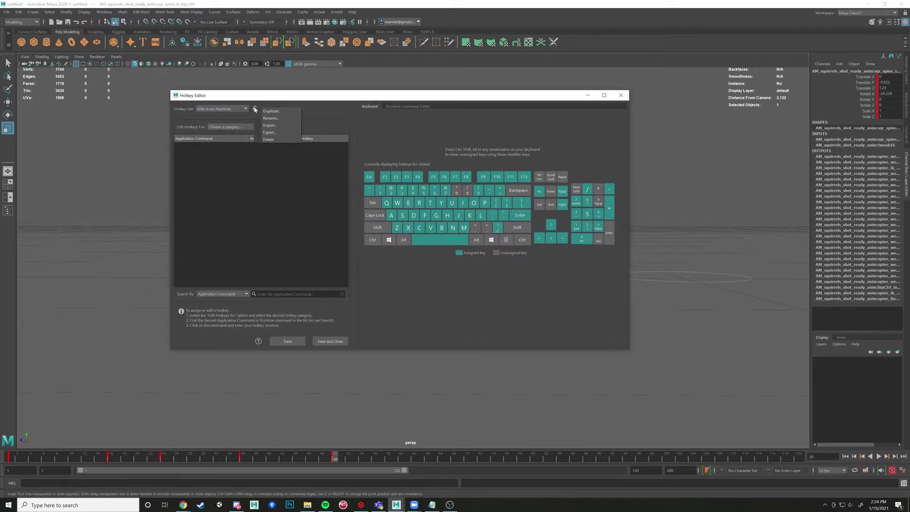
left_click(245, 110)
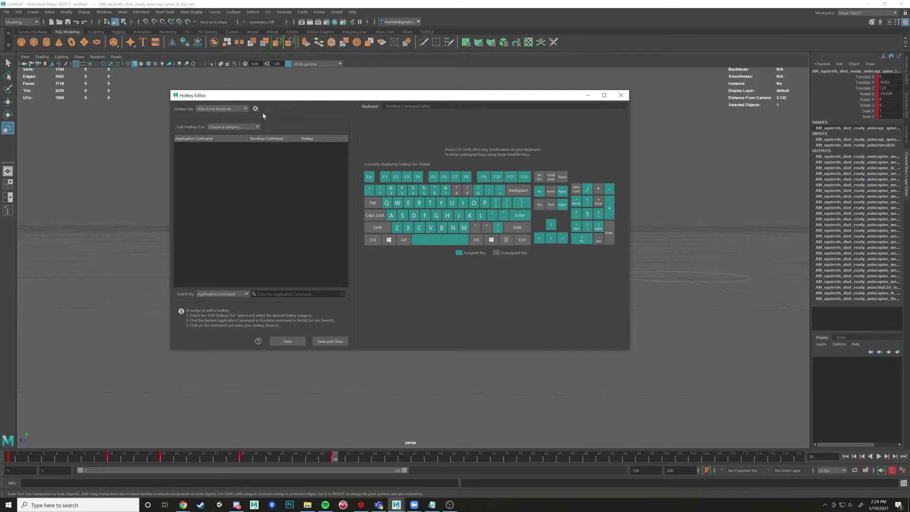
left_click(245, 110)
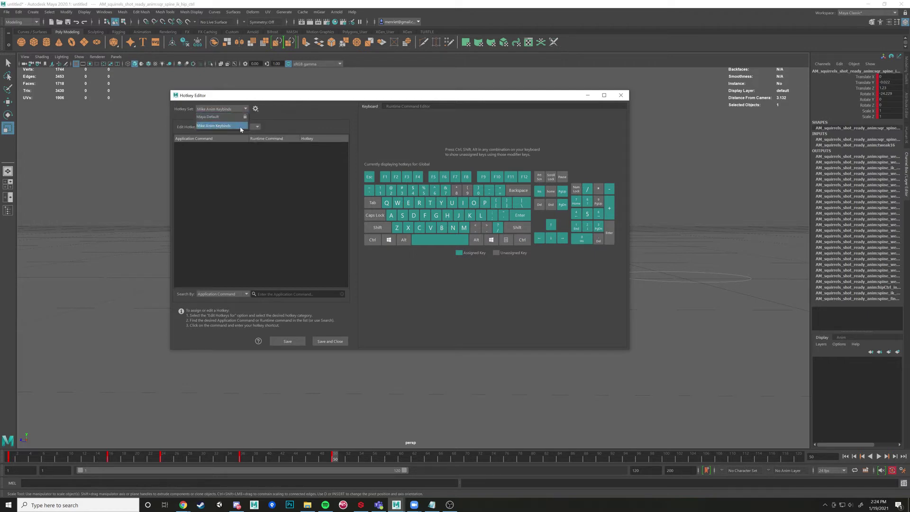
left_click(513, 95)
left_click(620, 95)
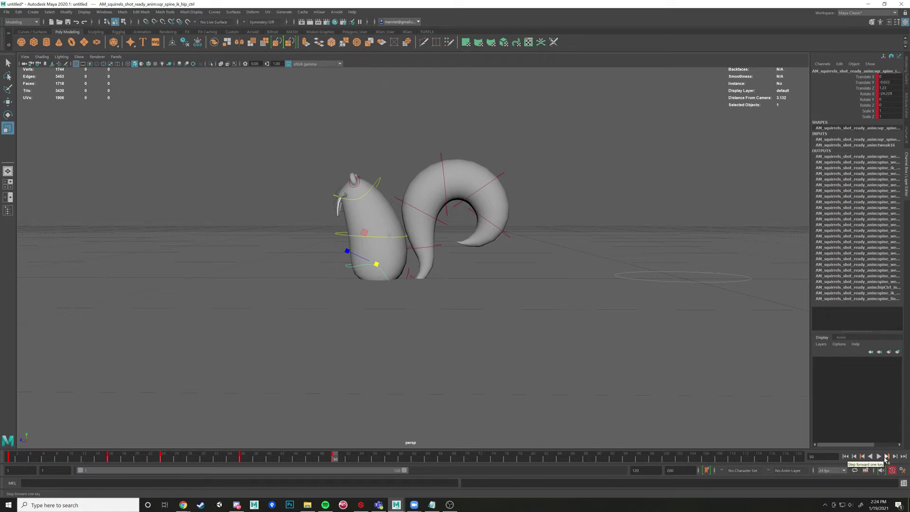
Step: Step through the keys back to frame 50 and shift the hip control up and left
key("comma")
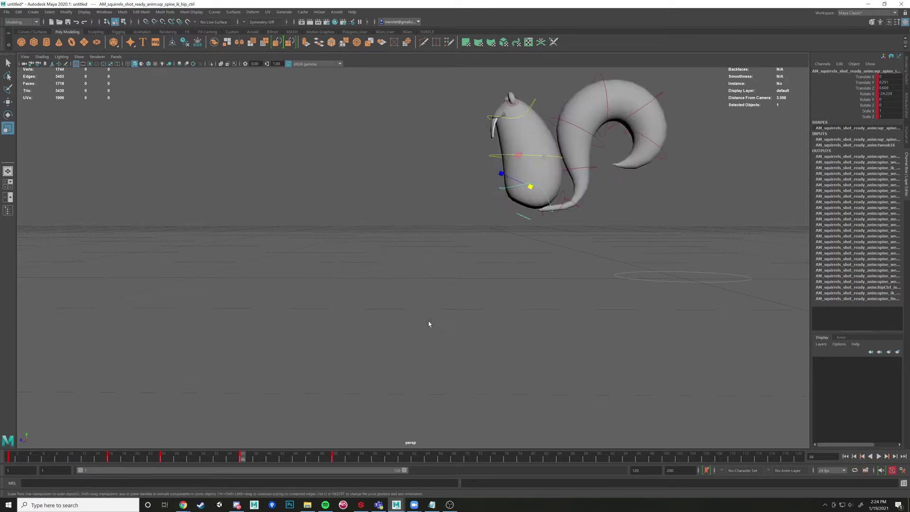
key("period")
key("period")
key("period")
key("period")
key("period")
key("period")
key("w")
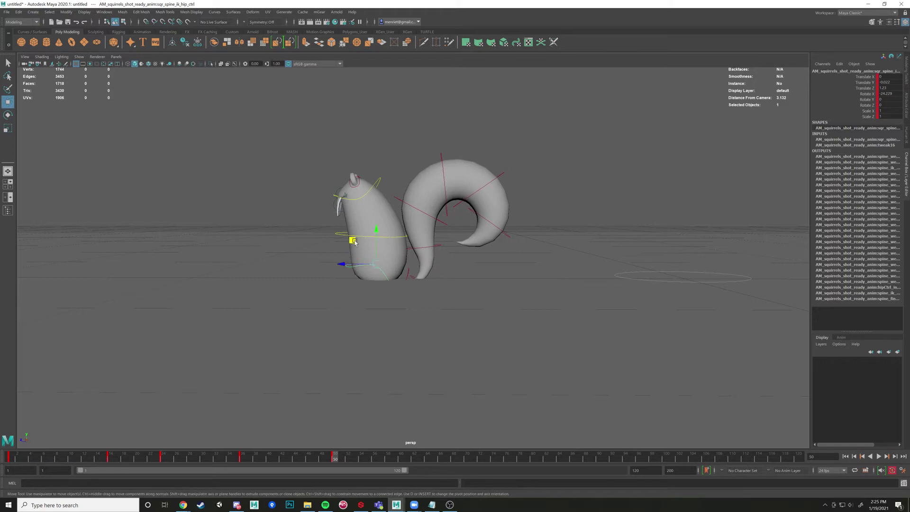
left_click(352, 268)
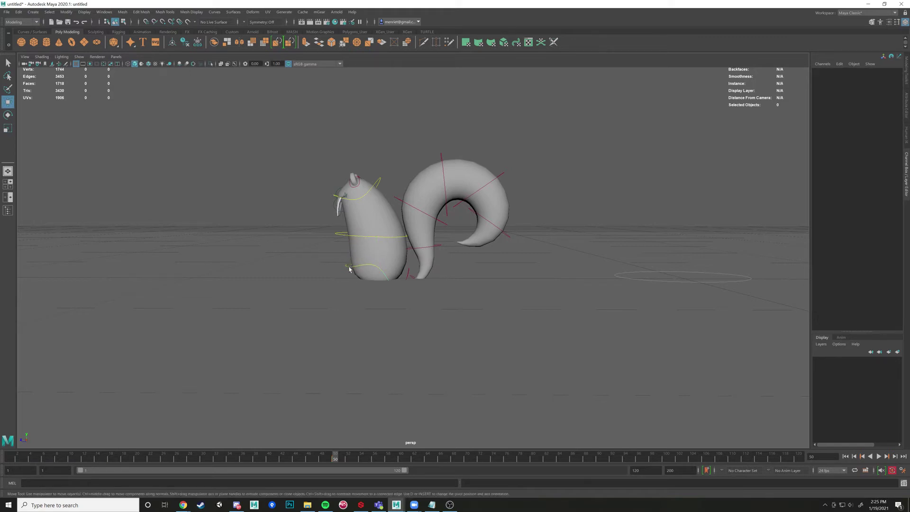
left_click(349, 266)
left_click_drag(352, 241, 390, 260)
Step: Inspect the raised hips and tail up close, then key the hip control's new pose
middle_click_drag(389, 260, 369, 216, "alt")
scroll(370, 216, "up", 4)
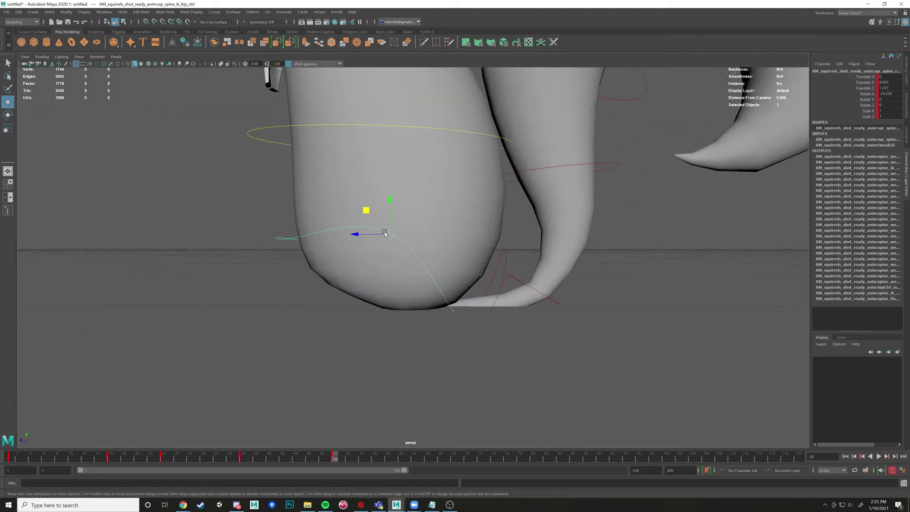
left_click_drag(369, 216, 385, 277, "alt")
scroll(373, 276, "down", 5)
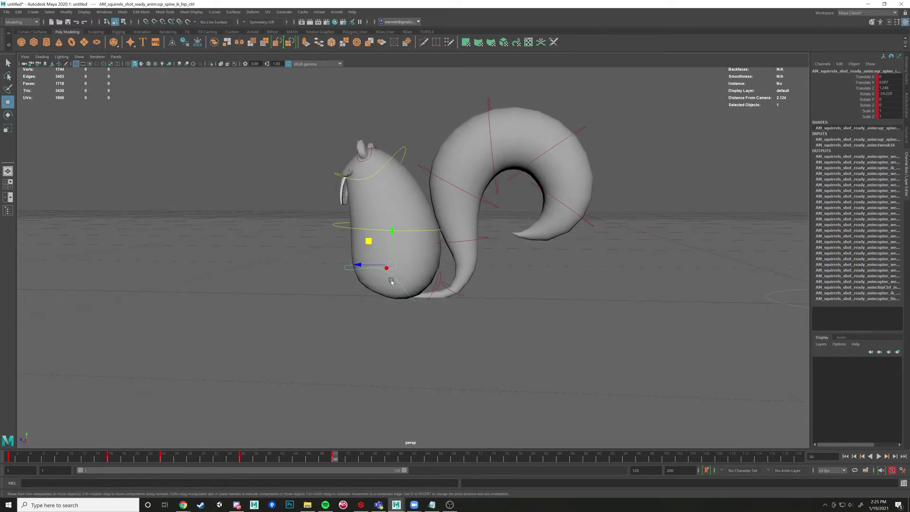
left_click_drag(396, 364, 414, 331, "alt")
scroll(418, 329, "up", 5)
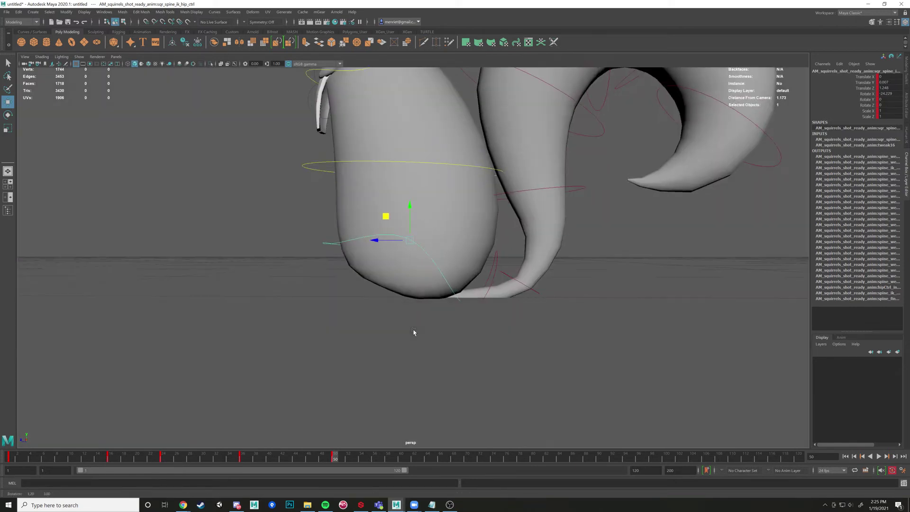
scroll(418, 315, "down", 4)
scroll(417, 315, "down", 4)
key("s")
Step: Replay the animation from around frame 21 and check the motion from frame 36 to 50
left_click_drag(322, 460, 151, 435)
left_click(878, 456)
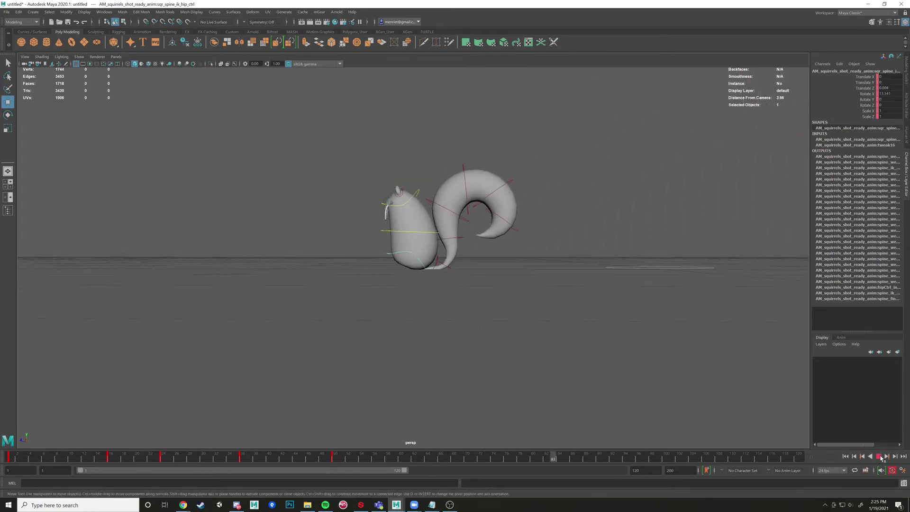
left_click(878, 456)
mouse_move(333, 457)
left_mouse_down()
mouse_move(244, 452)
mouse_move(334, 456)
left_mouse_up()
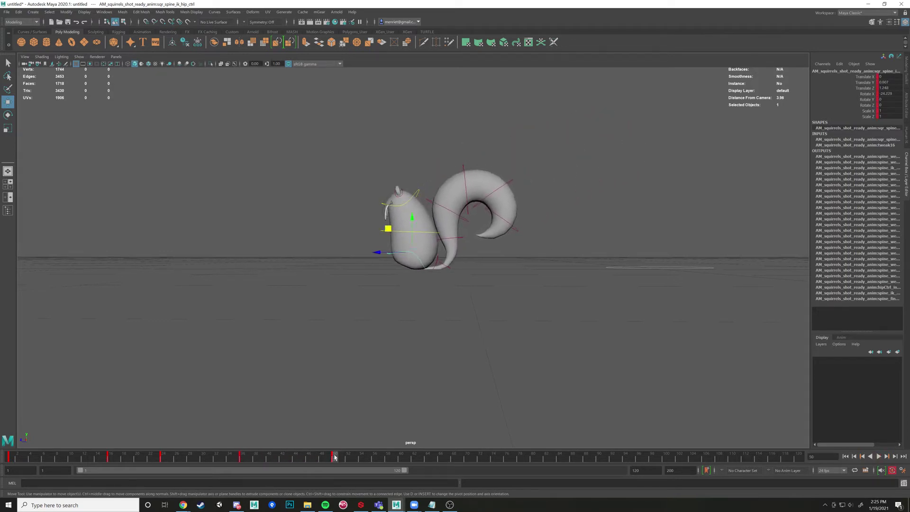
left_click(420, 189)
Step: Push the shoulder control forward and tilt it about 9.8 degrees on X
left_click(418, 190)
key("e")
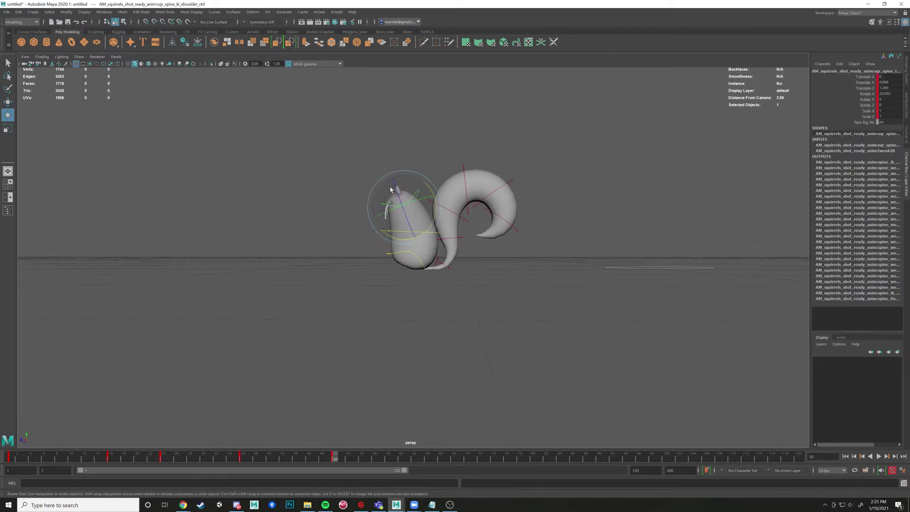
key("w")
left_click_drag(387, 186, 414, 182)
key("e")
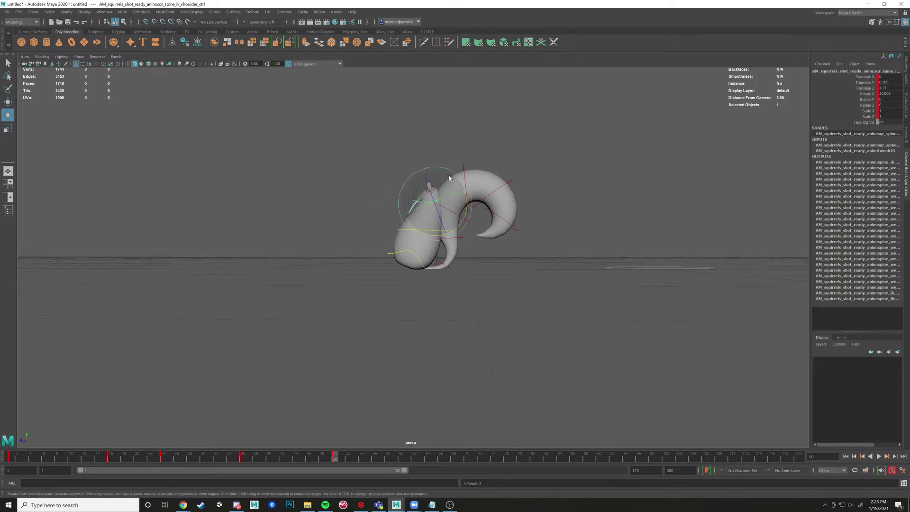
left_click_drag(466, 203, 465, 210)
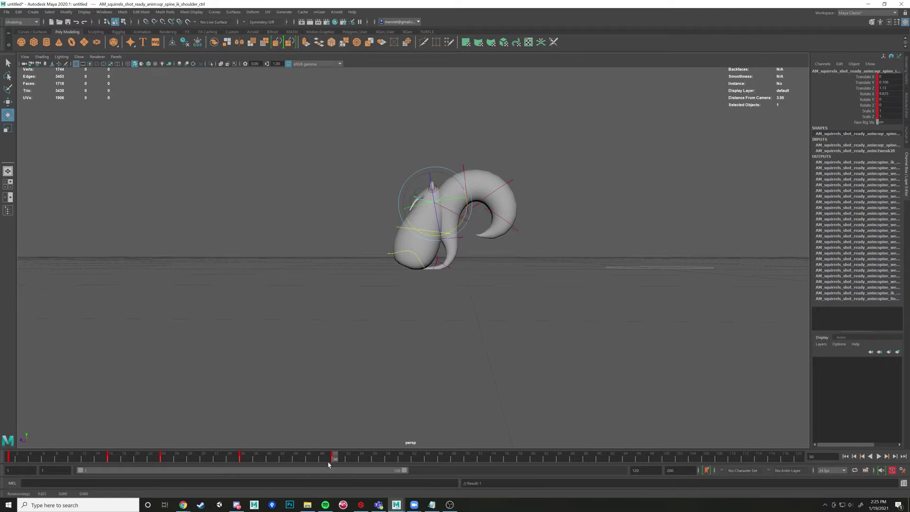
Step: Back at frame 50, raise the head control and key its new position
left_click_drag(329, 460, 260, 418)
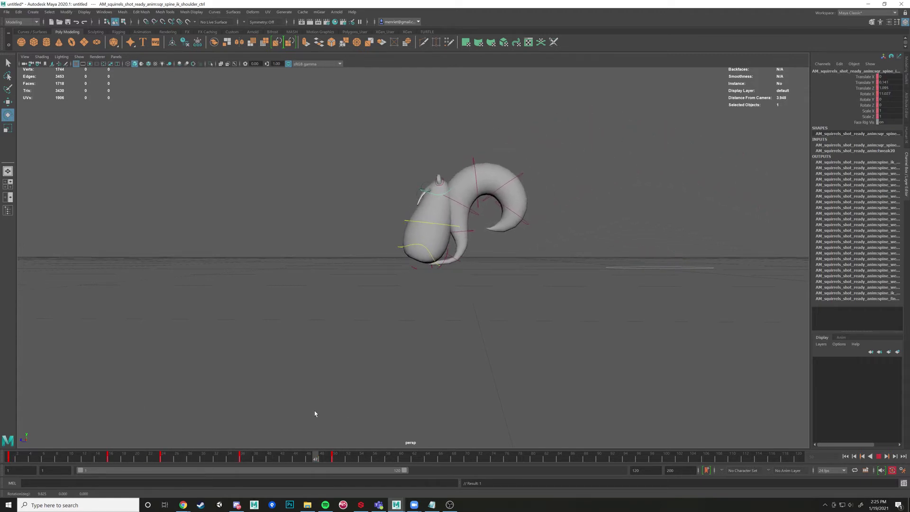
key("Escape")
key("w")
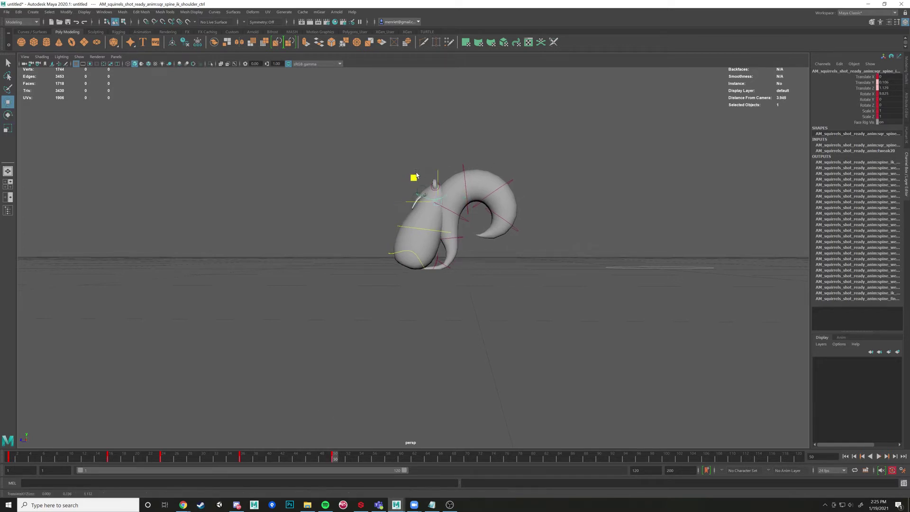
left_click_drag(411, 178, 419, 174)
key("s")
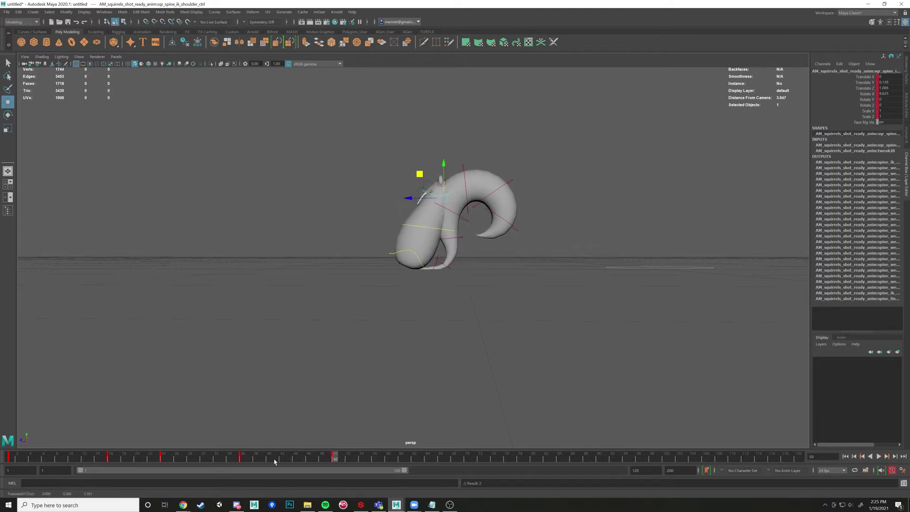
Step: Play the animation from frame 10 and review it, stopping around frame 56
left_click_drag(331, 461, 70, 445)
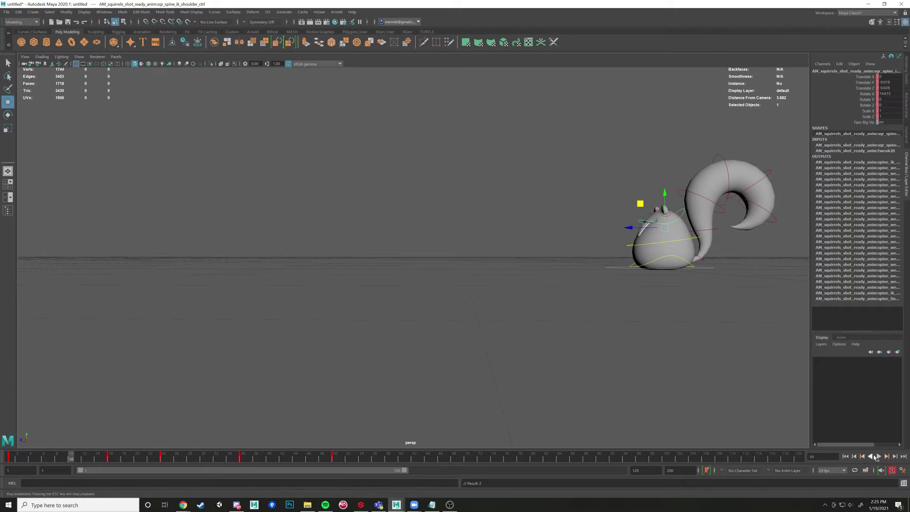
left_click(877, 456)
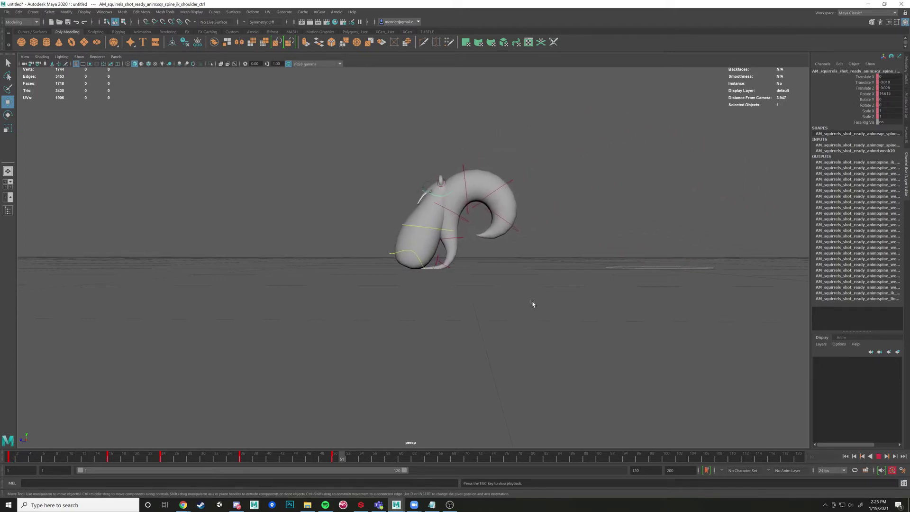
left_click_drag(328, 459, 247, 456)
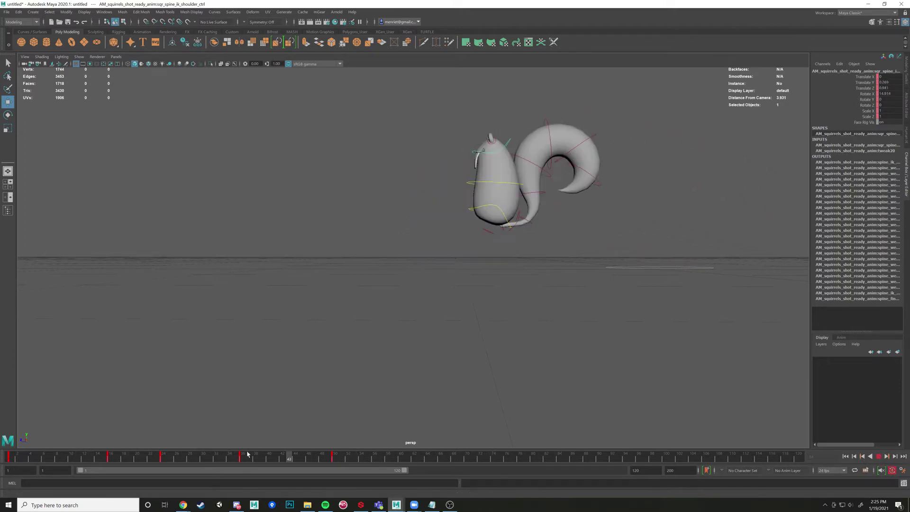
left_click_drag(367, 466, 374, 466)
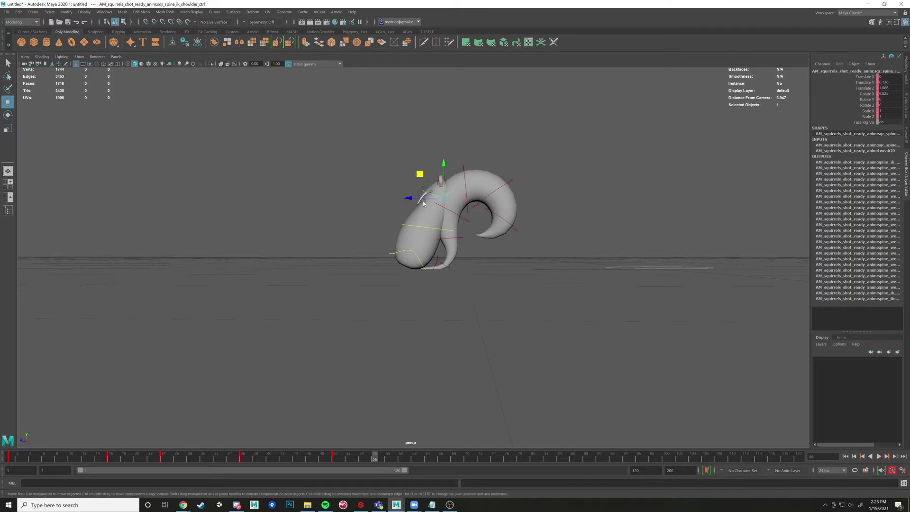
left_click(415, 255)
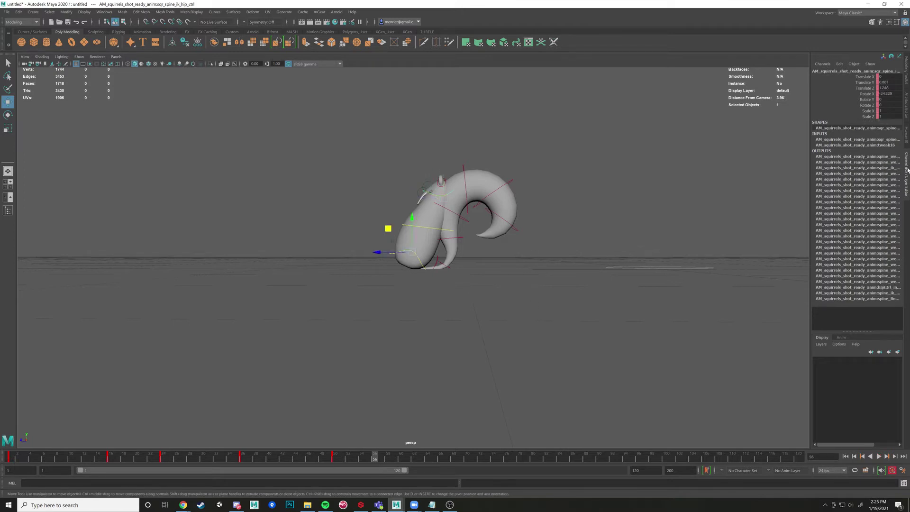
double_click(886, 93)
left_click(9, 456)
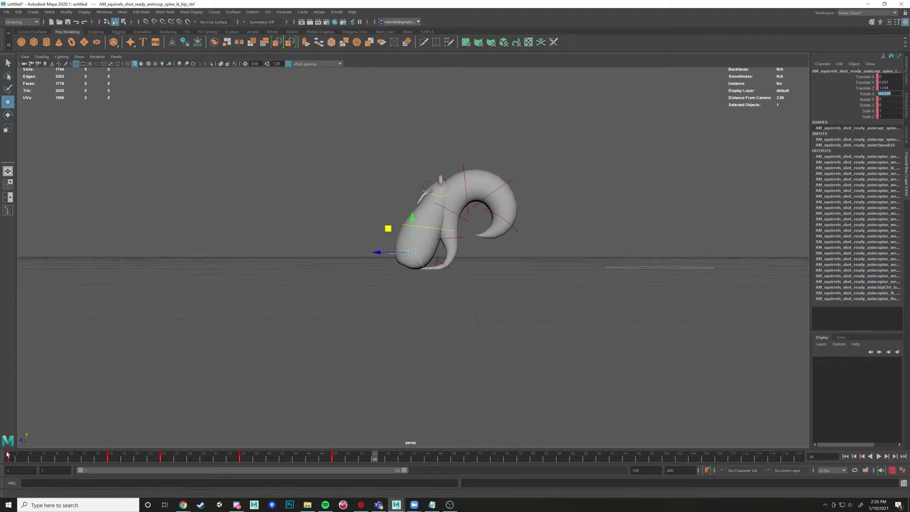
left_click_drag(9, 456, 335, 455)
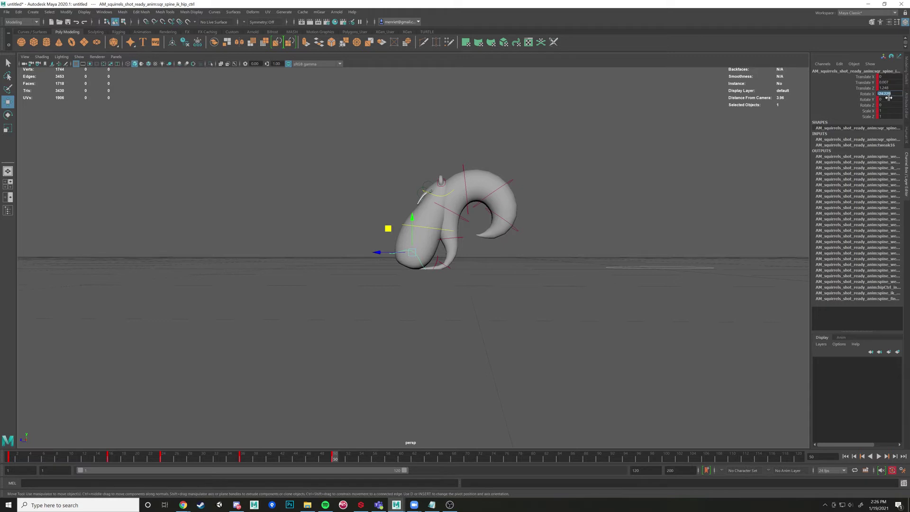
type("0")
key("Return")
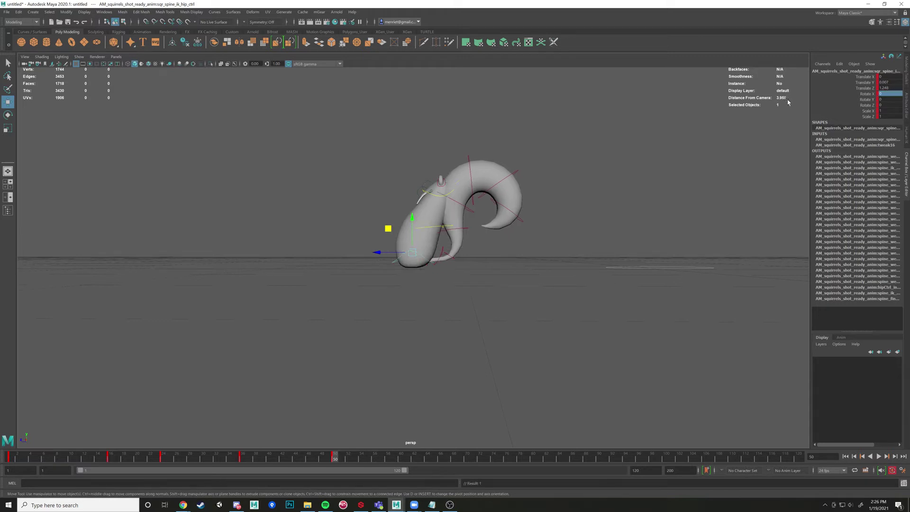
key("f")
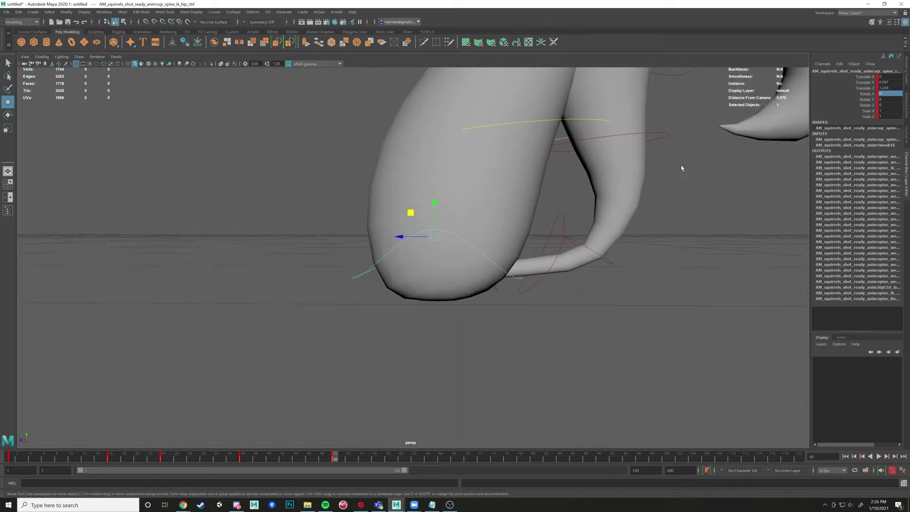
left_click(884, 82)
type("0")
key("Return")
scroll(519, 223, "down", 3)
left_click_drag(512, 219, 509, 218, "alt")
scroll(510, 217, "up", 6)
scroll(510, 218, "down", 6)
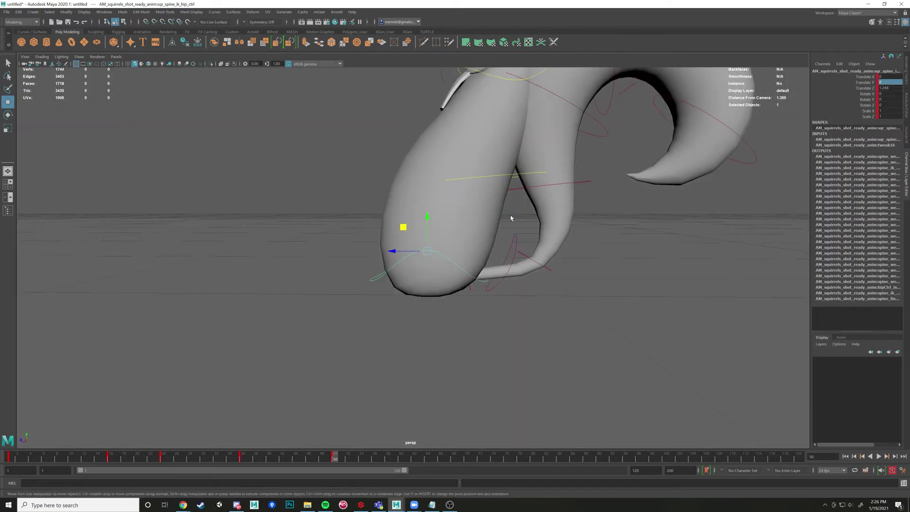
scroll(514, 210, "down", 8)
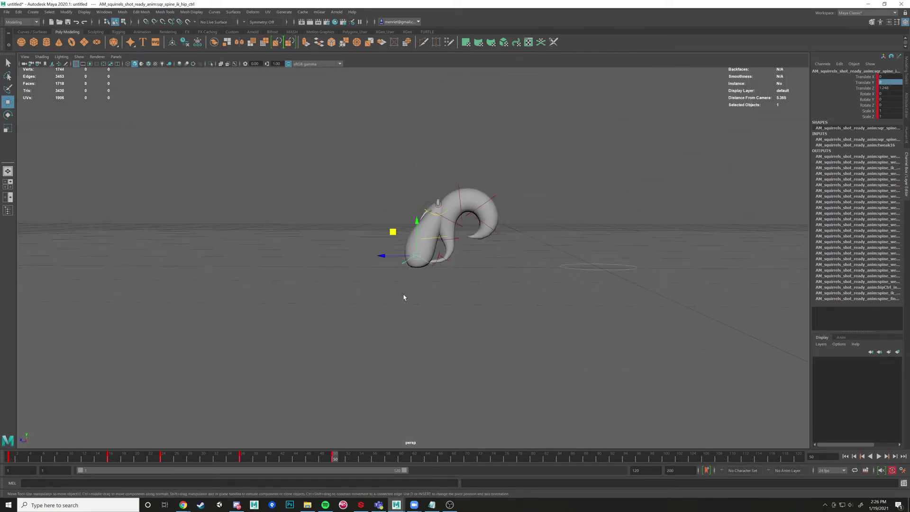
right_click_drag(403, 294, 486, 294, "alt")
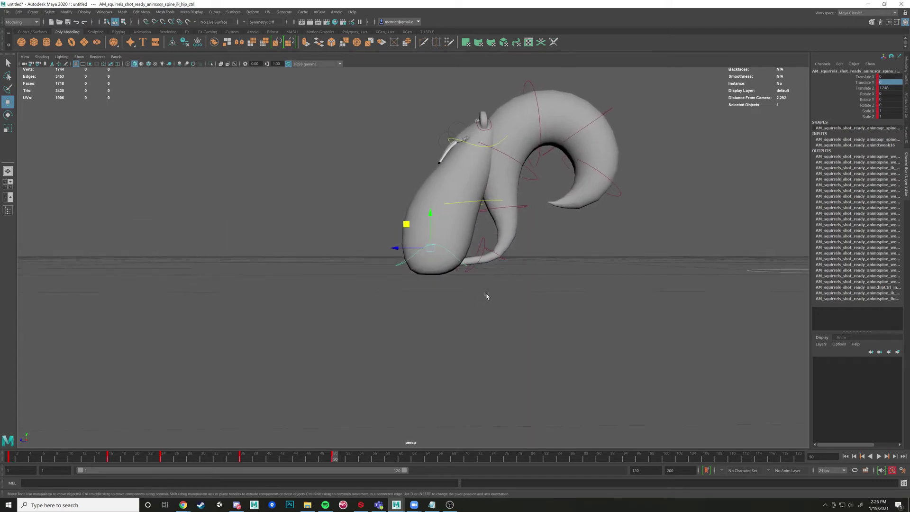
scroll(503, 283, "down", 2)
left_click(503, 284)
scroll(504, 287, "down", 4)
left_click_drag(521, 280, 521, 285, "alt")
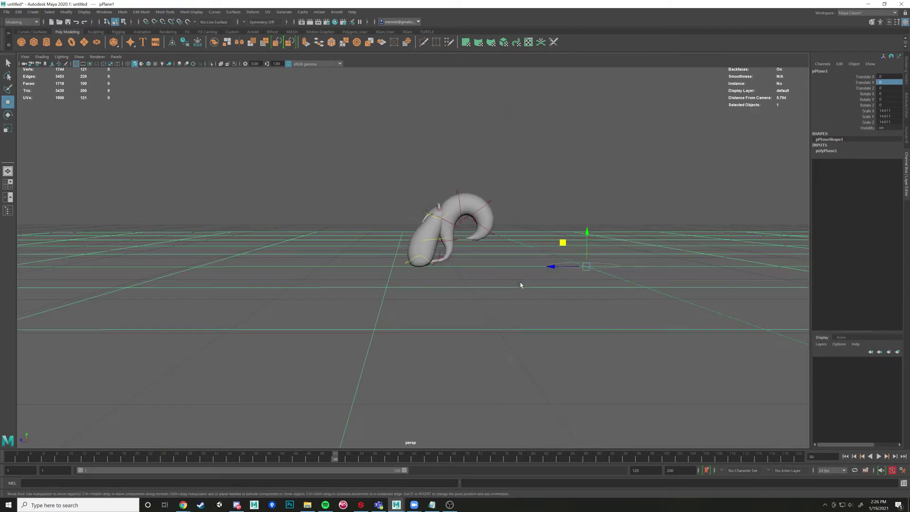
scroll(438, 230, "up", 8)
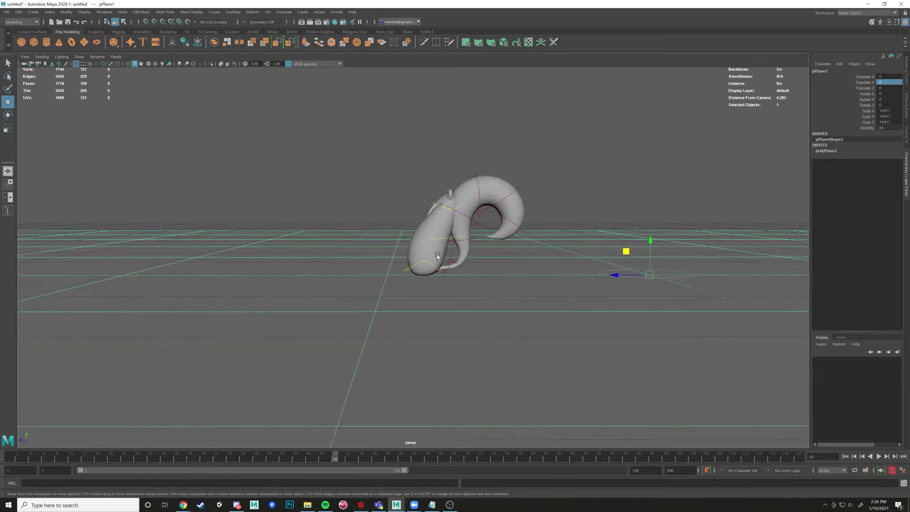
left_click(401, 290)
middle_click_drag(416, 291, 402, 272, "alt")
scroll(401, 272, "up", 2)
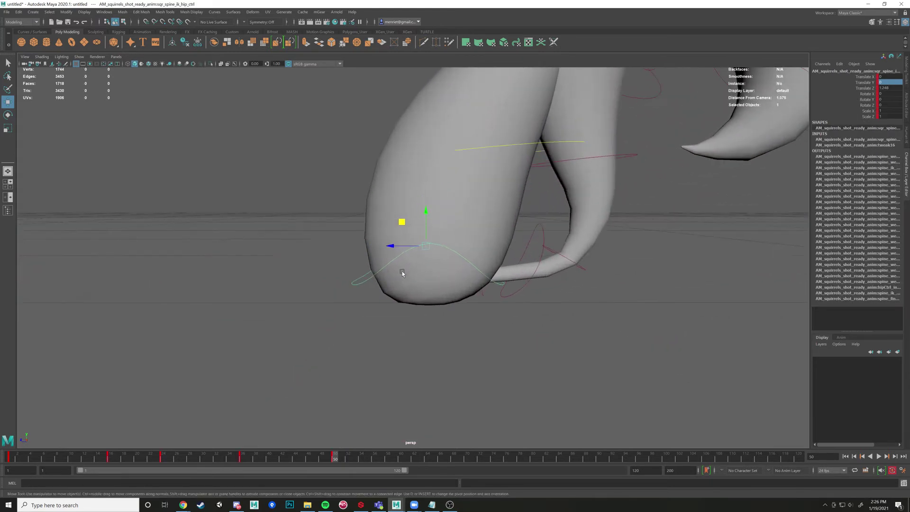
left_click_drag(402, 272, 401, 269, "alt")
scroll(401, 269, "down", 4)
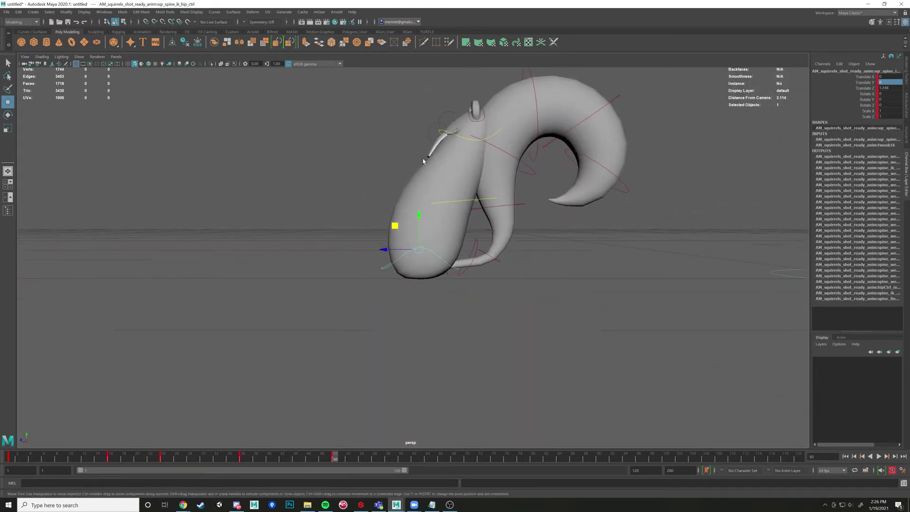
left_click(464, 138)
left_click(415, 250)
left_click(477, 141)
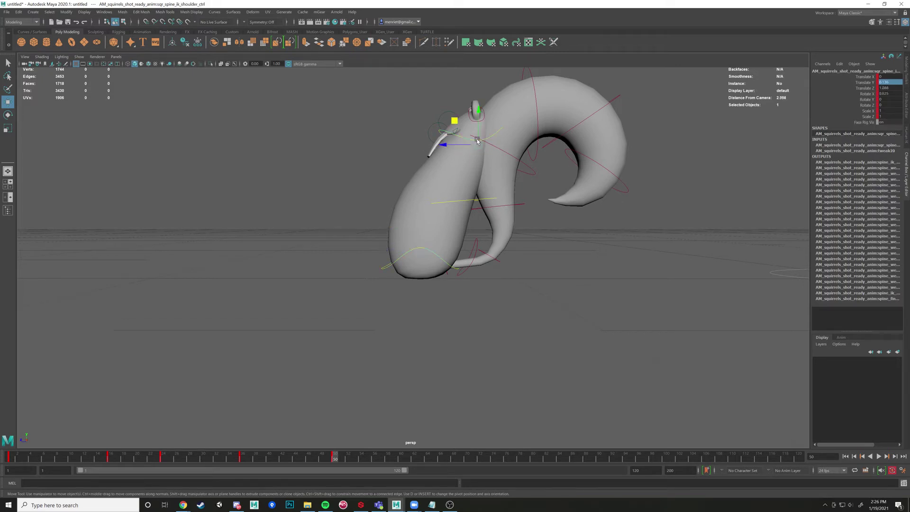
left_click(11, 457)
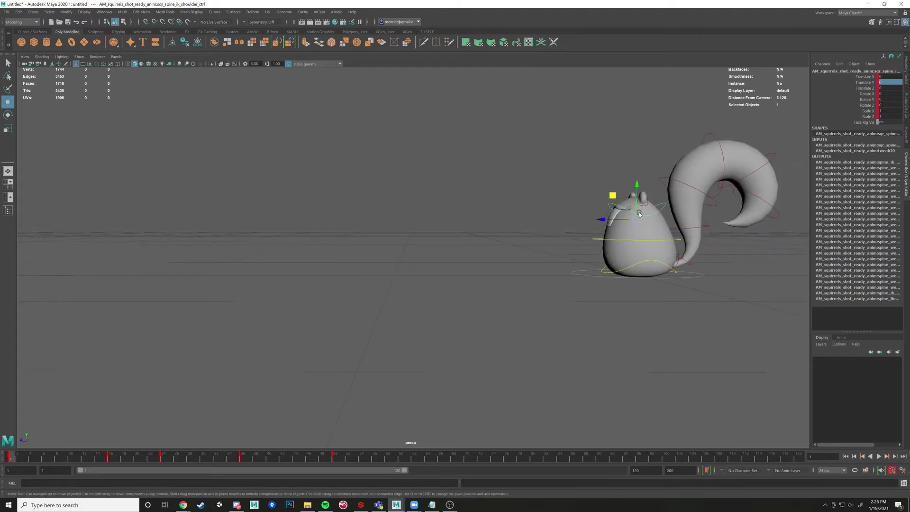
key("alt+v")
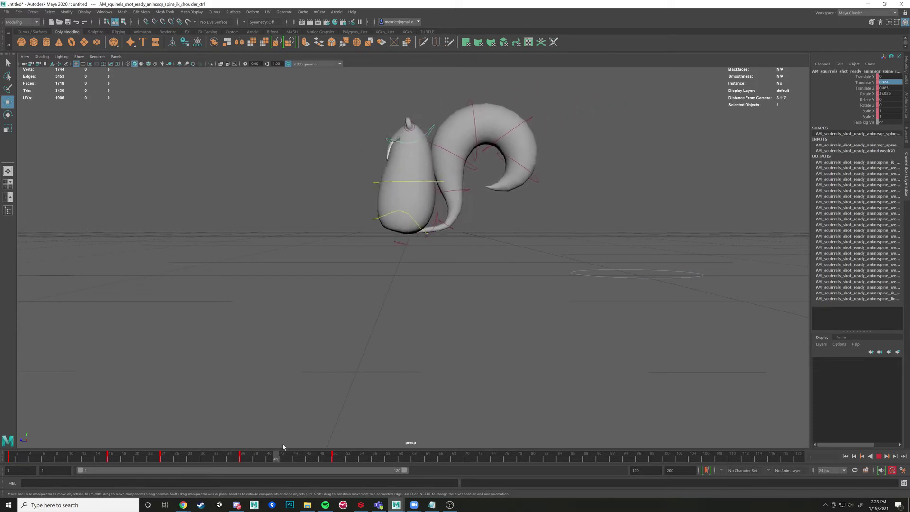
key("alt+v")
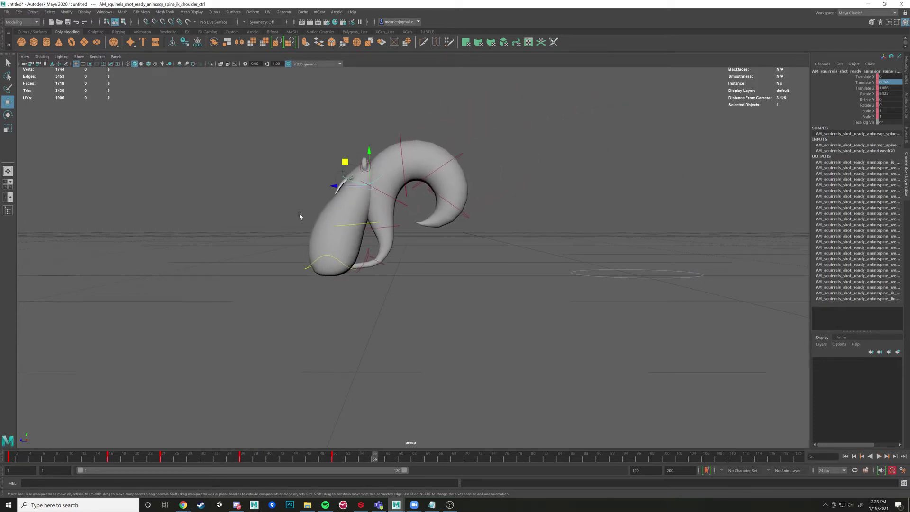
left_click(316, 261)
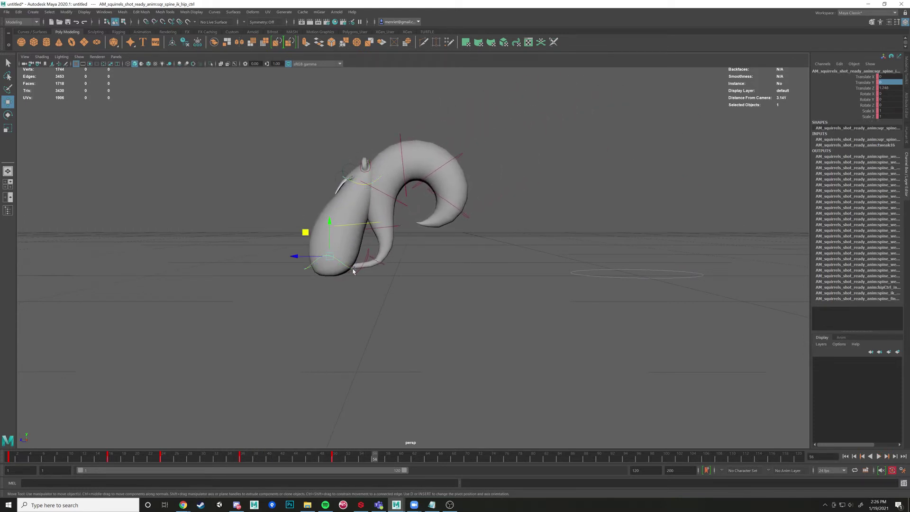
key("comma")
key("comma")
key("period")
middle_click_drag(398, 292, 466, 288, "alt")
scroll(467, 287, "up", 1)
scroll(466, 287, "down", 2)
scroll(466, 287, "up", 2)
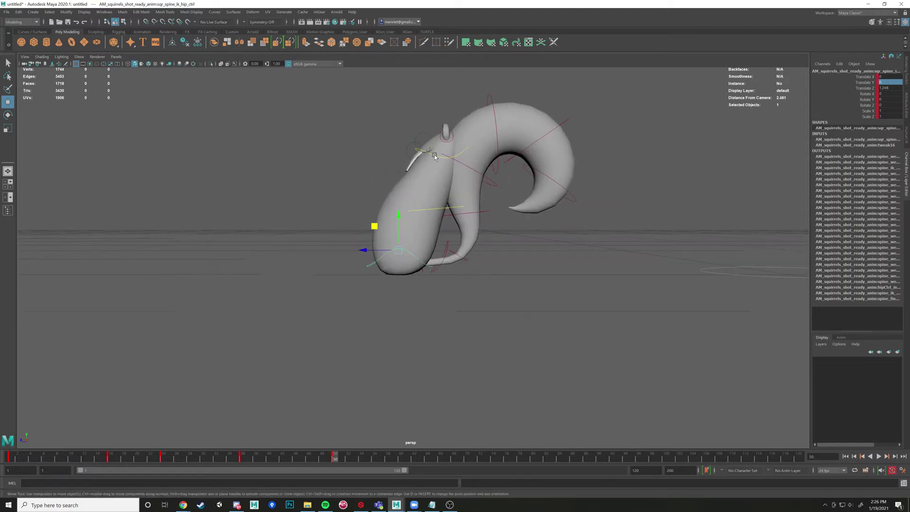
left_click(435, 157)
right_click_drag(427, 264, 367, 217, "alt")
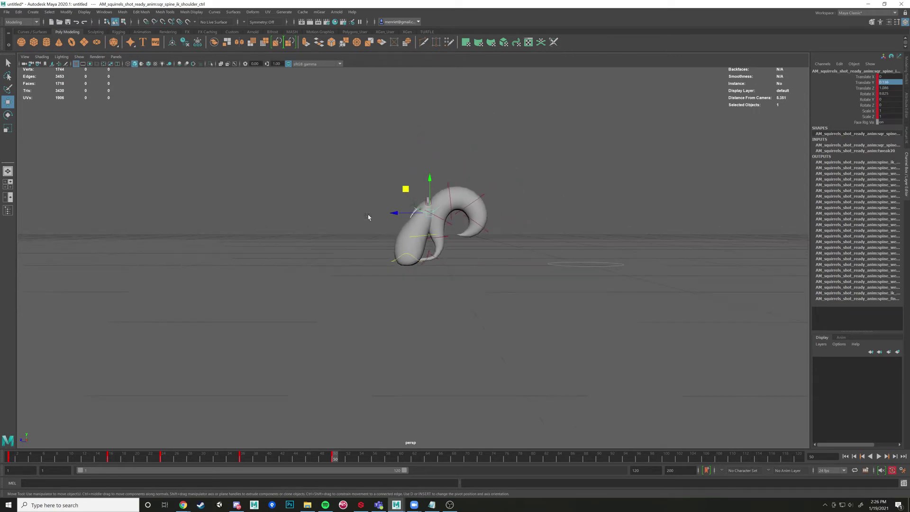
left_click_drag(339, 163, 504, 283)
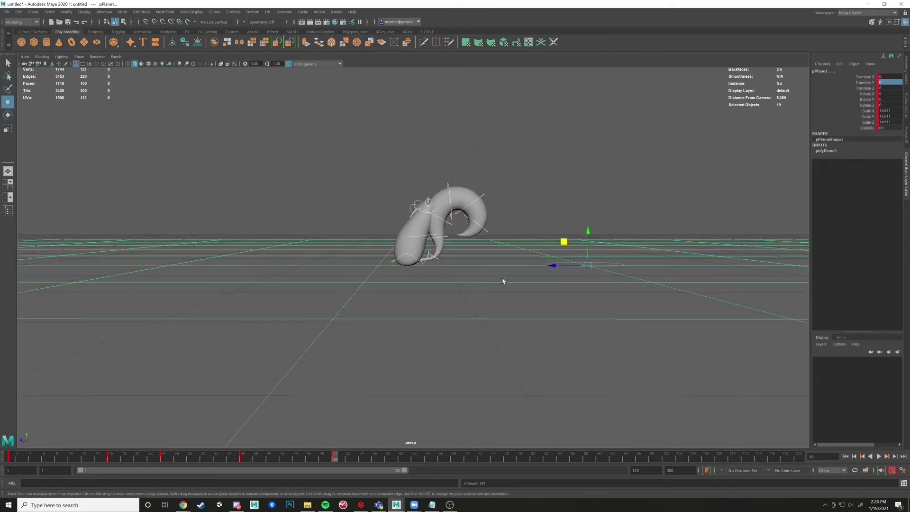
Step: Assign the ground plane pPlane1 to a new layer, layer1, and set it to Reference (R)
left_click(499, 266)
left_click(673, 231)
left_click(766, 311)
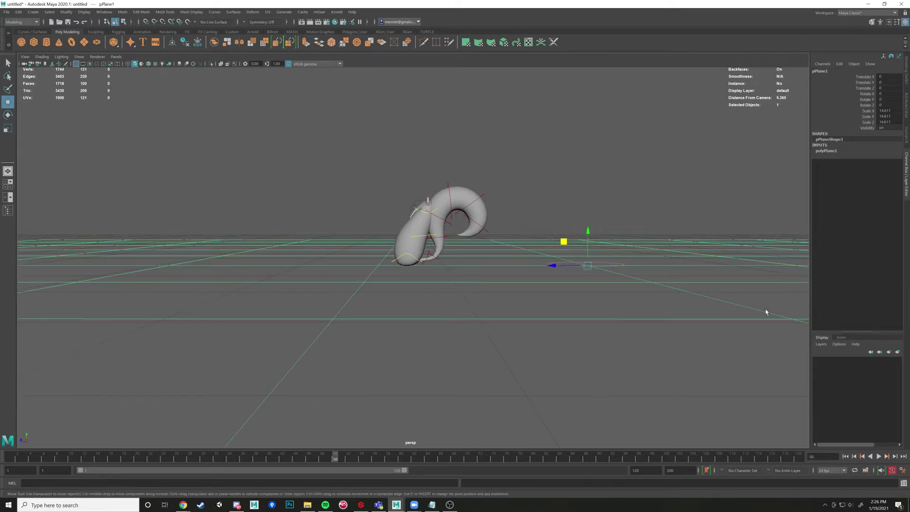
left_click(897, 352)
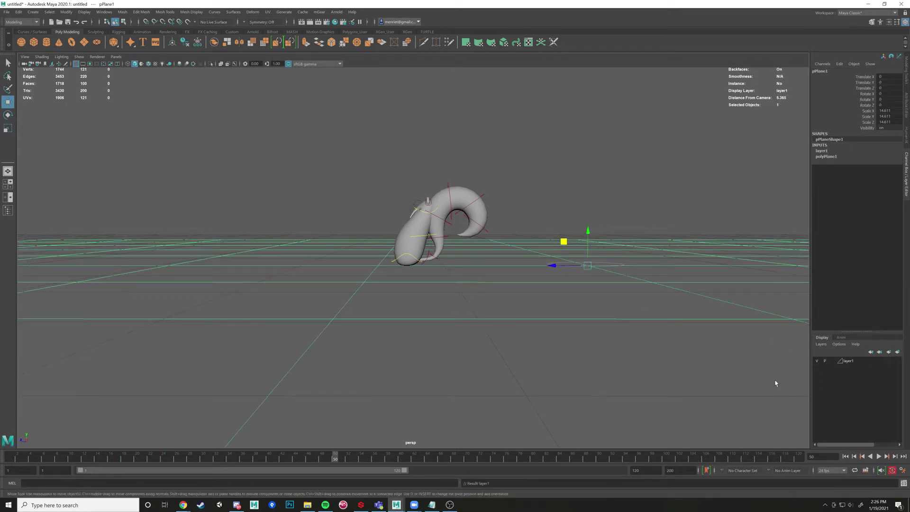
left_click(833, 361)
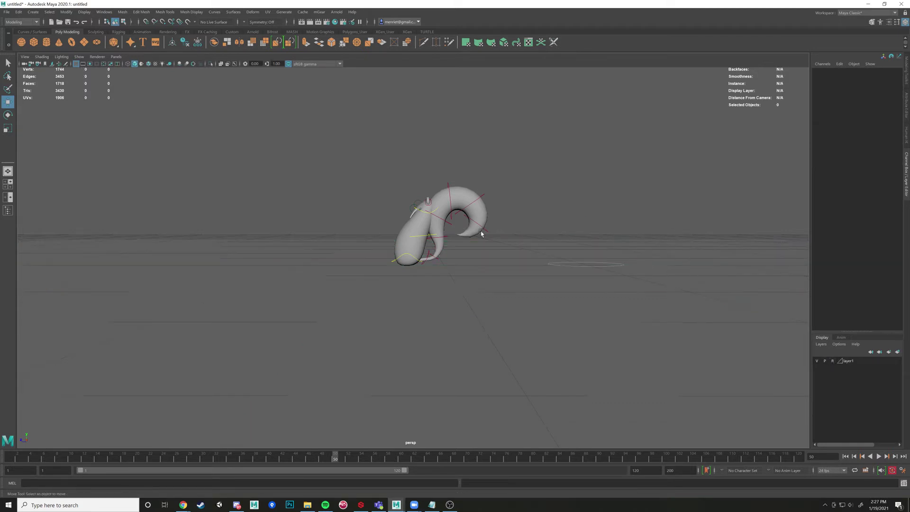
scroll(425, 177, "up", 3)
left_click(427, 176)
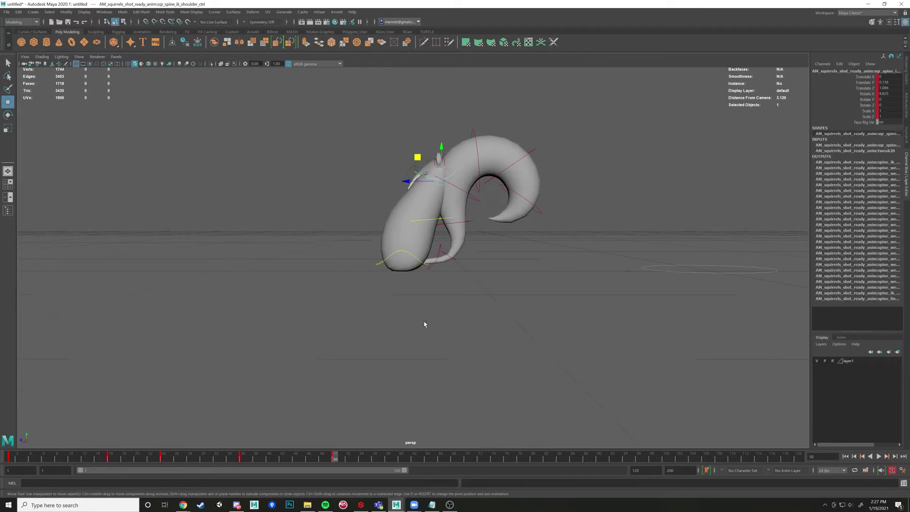
Step: At about frame 57, lower the shoulder control to squash the body, then play back
left_click_drag(344, 461, 387, 460)
left_click_drag(416, 157, 378, 206)
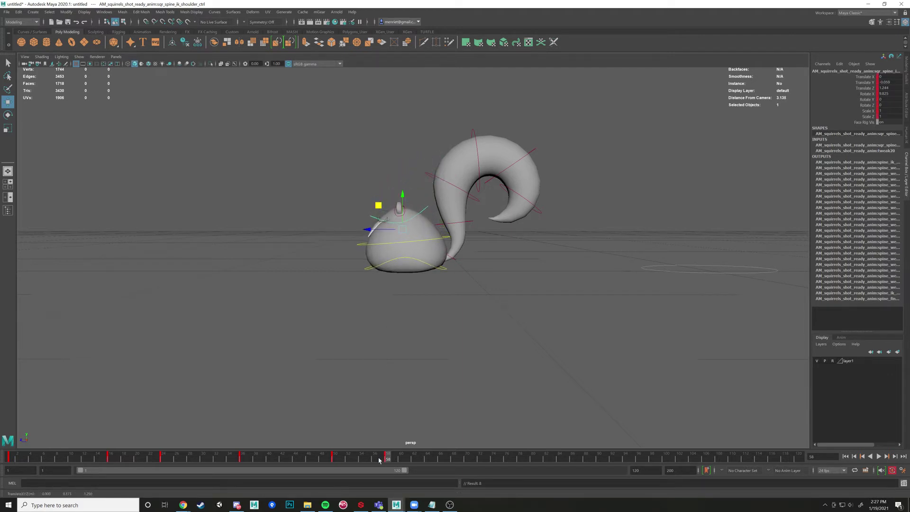
key("alt+v")
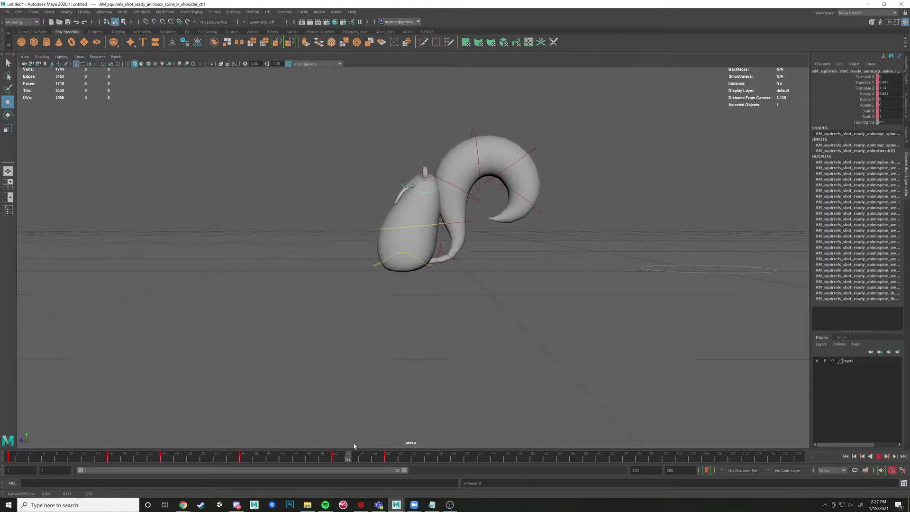
Step: At frame 65, give the shoulder control Translate Y 0 and Translate Z 1.248, matching the hip
left_click_drag(434, 448, 434, 448)
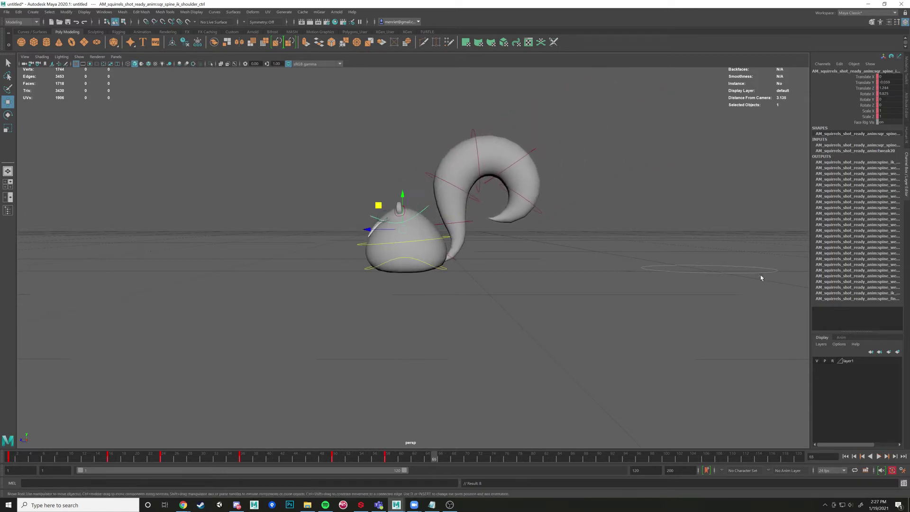
double_click(887, 82)
type("0")
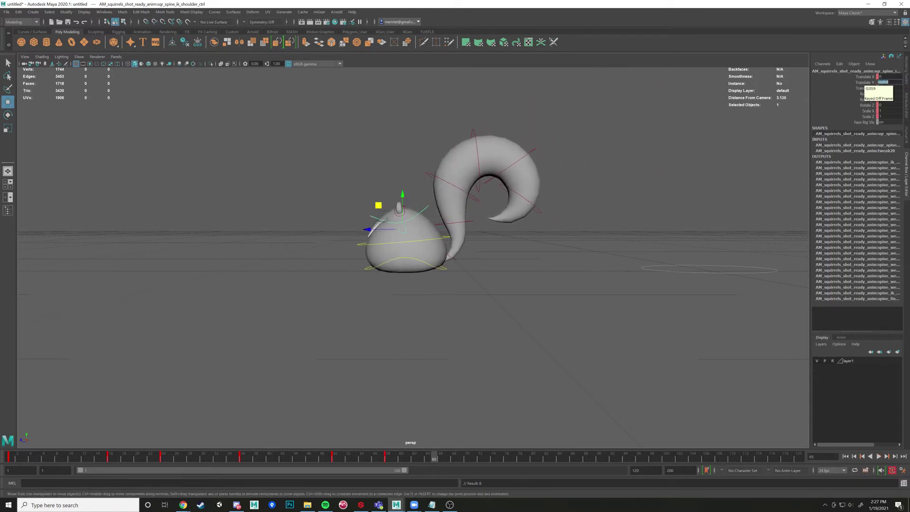
key("Return")
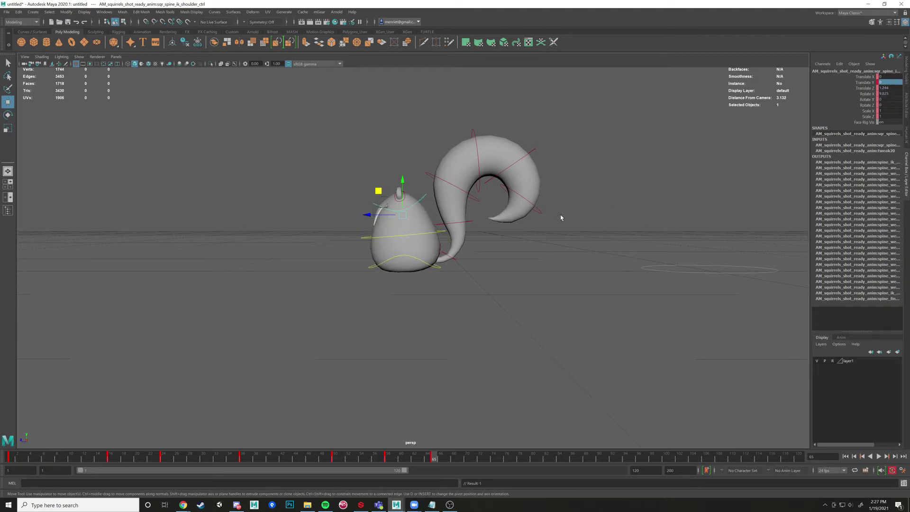
left_click(427, 265)
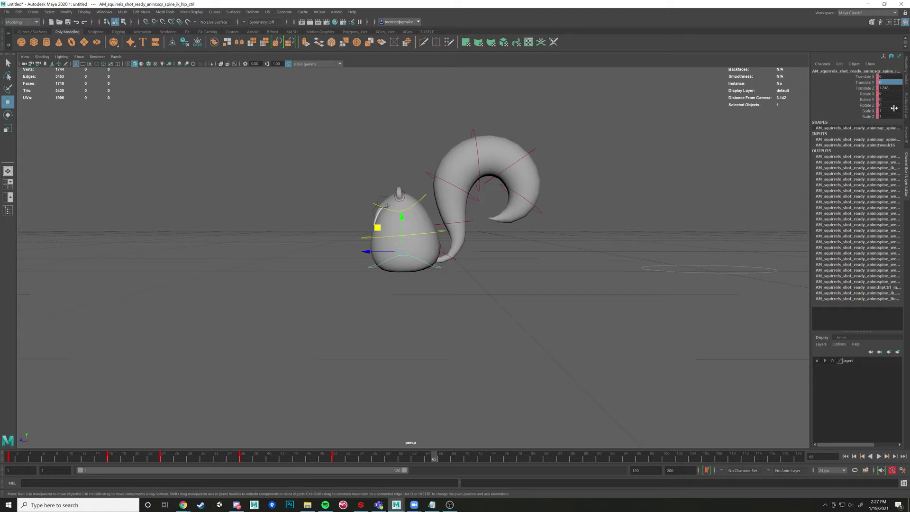
double_click(890, 88)
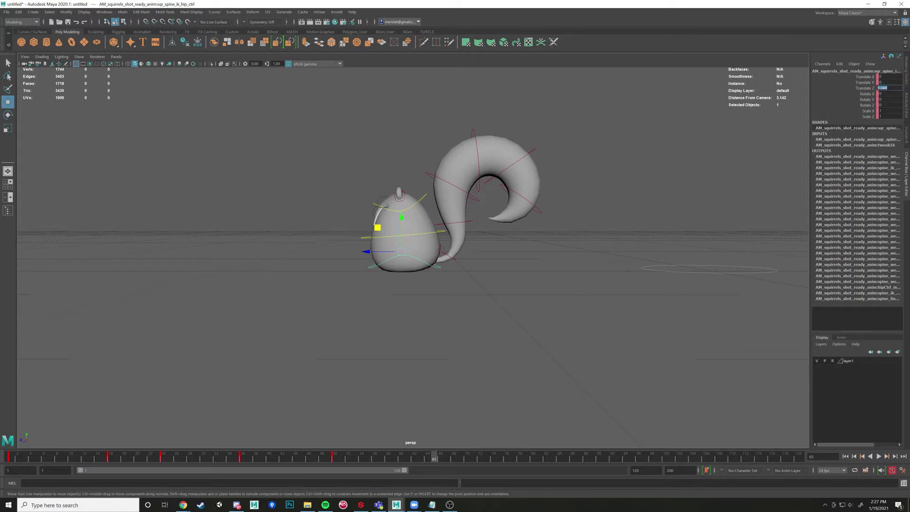
left_click(425, 197)
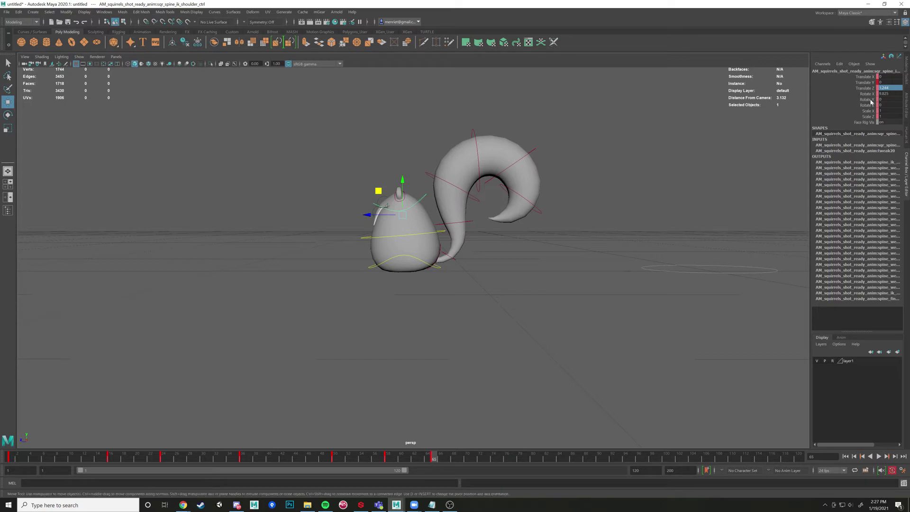
double_click(888, 88)
type("1.248")
key("Return")
Step: Select the root circle and the squirrel's rig controls in turn, then clear the selection
left_click(657, 273)
left_click_drag(675, 300, 515, 306, "alt")
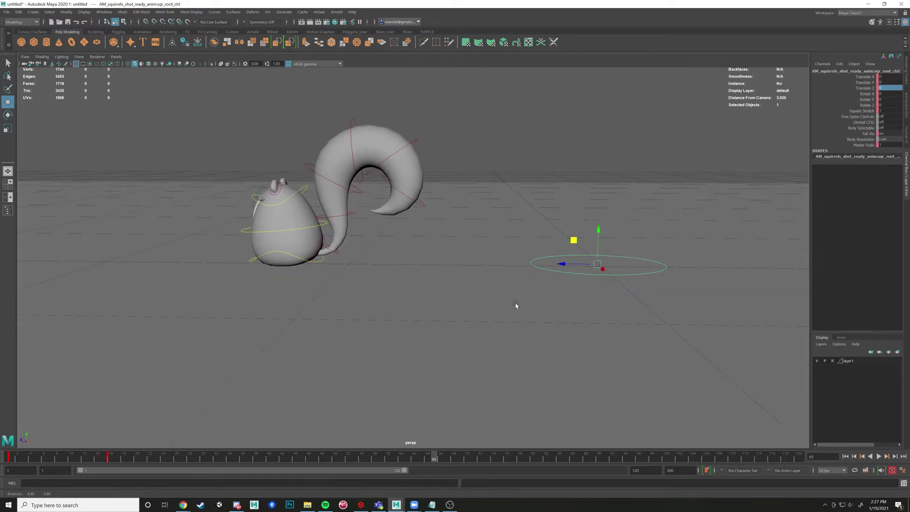
left_click_drag(200, 84, 374, 251)
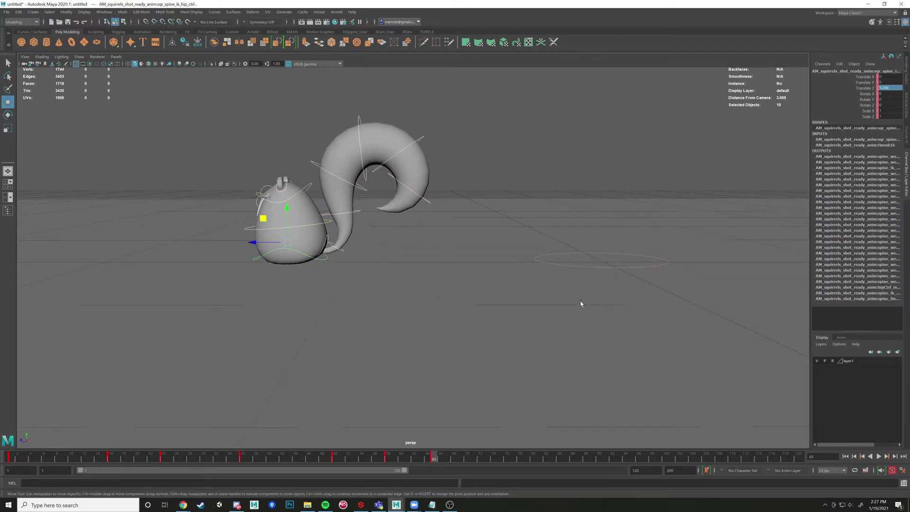
left_click(561, 266)
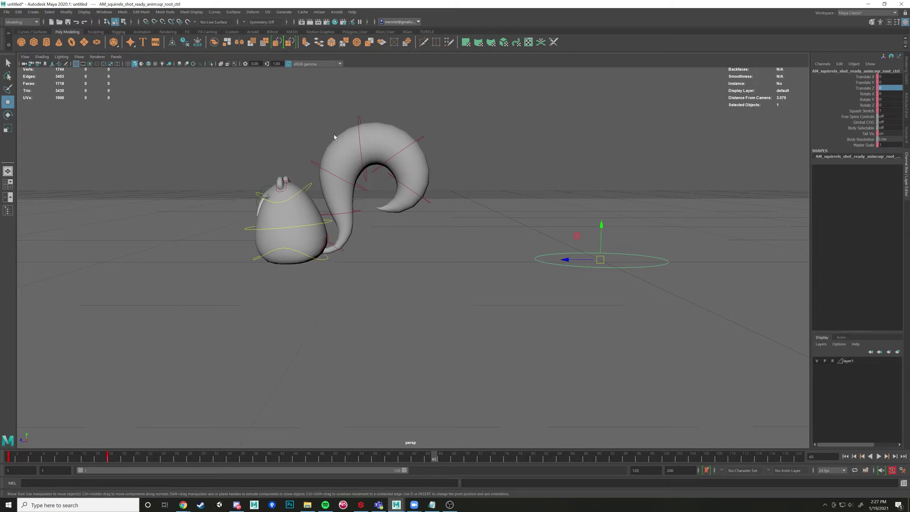
left_click_drag(220, 84, 430, 292)
left_click_drag(236, 154, 272, 275)
left_click(254, 271)
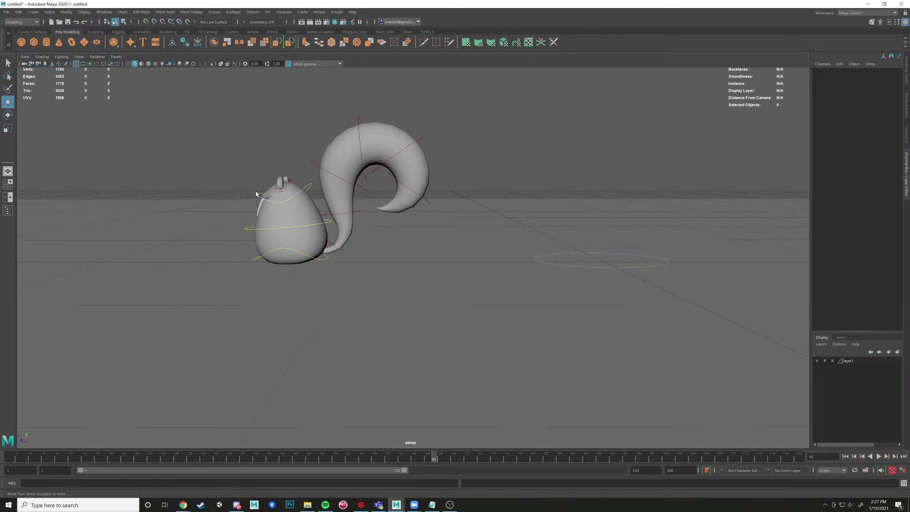
Step: Slide the shoulder and hip controls along Z, then undo that move
left_click(258, 194)
left_click(256, 261, "shift")
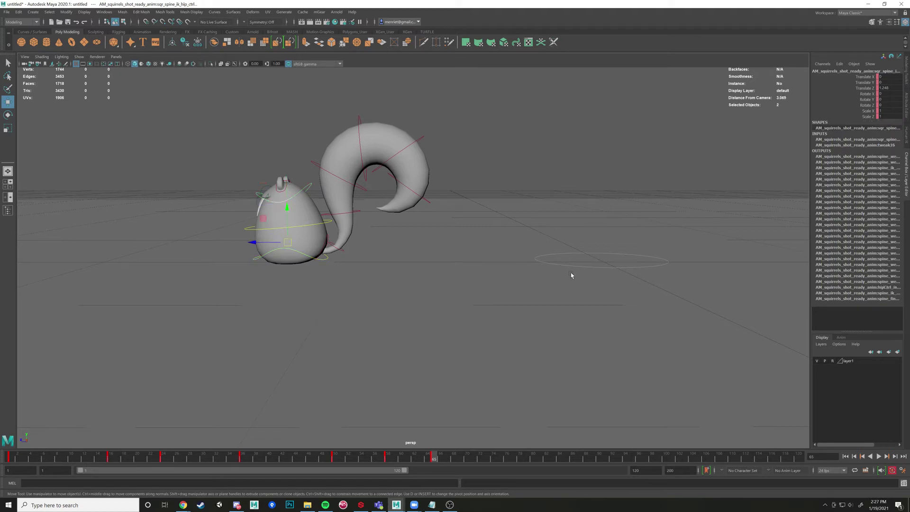
left_click_drag(246, 242, 251, 260)
left_click(570, 266)
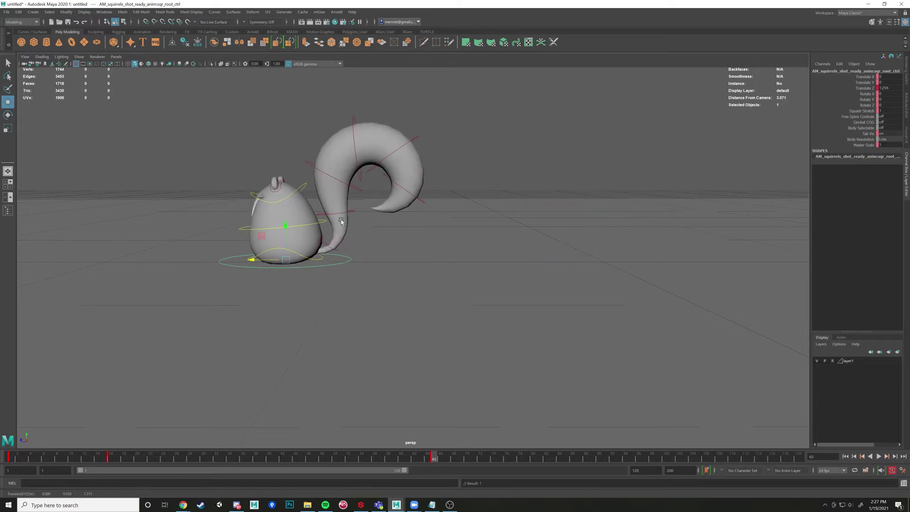
left_click(302, 193)
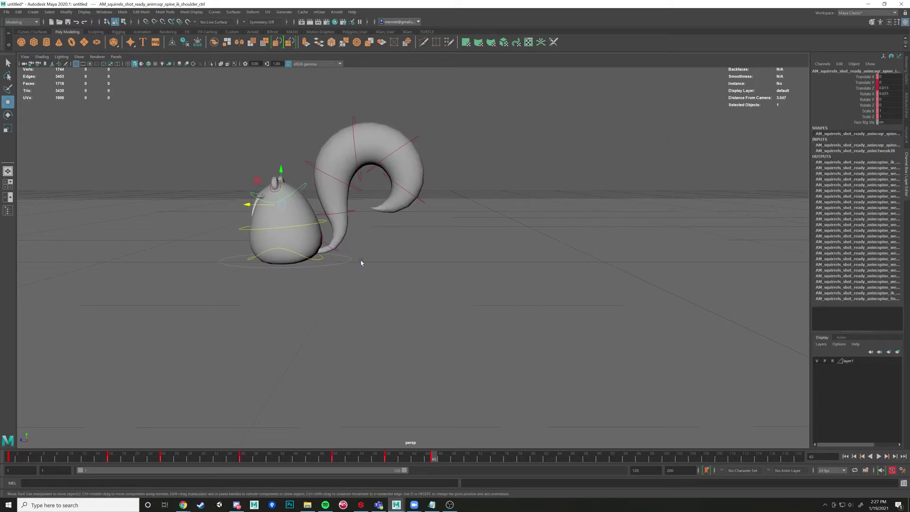
key("ctrl+z")
key("ctrl+z")
key("ctrl+z")
key("ctrl+z")
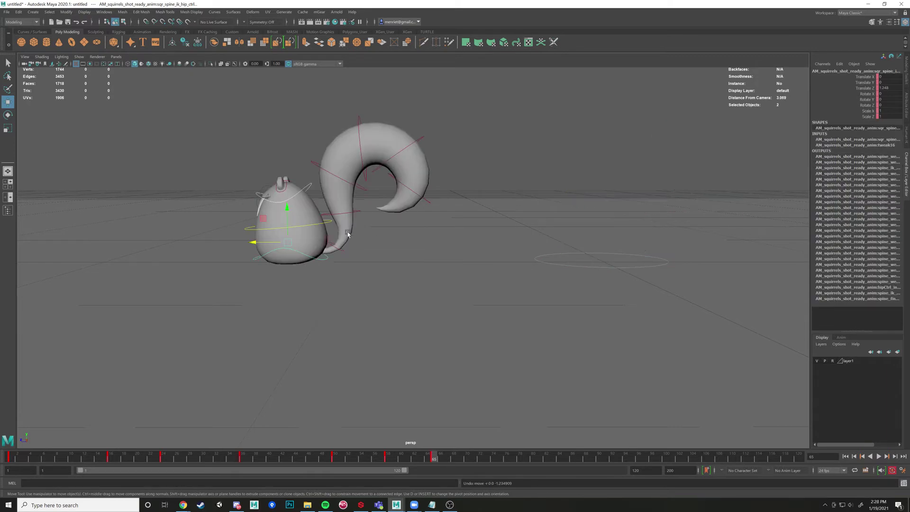
Step: Select the hip control, rewind to frame 14, and play the squirrel animation
scroll(228, 198, "up", 5)
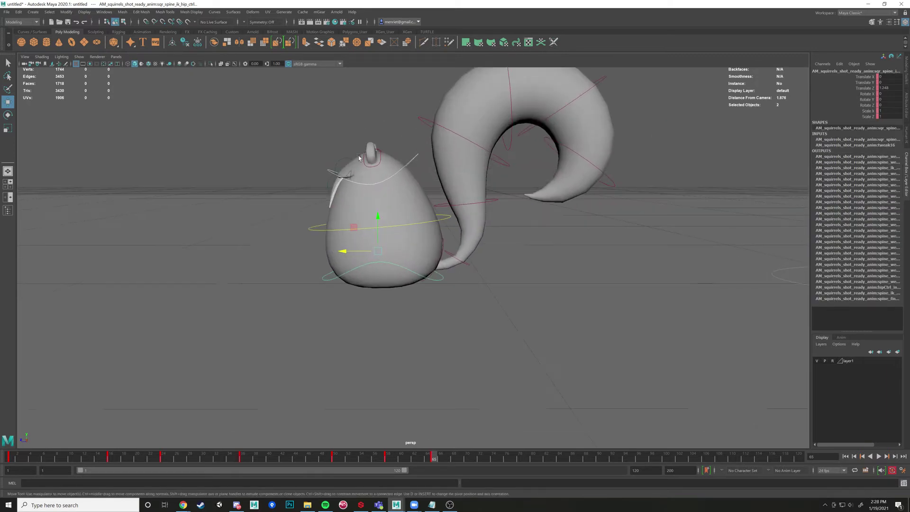
left_click(577, 171)
left_click(413, 158)
scroll(448, 313, "down", 5)
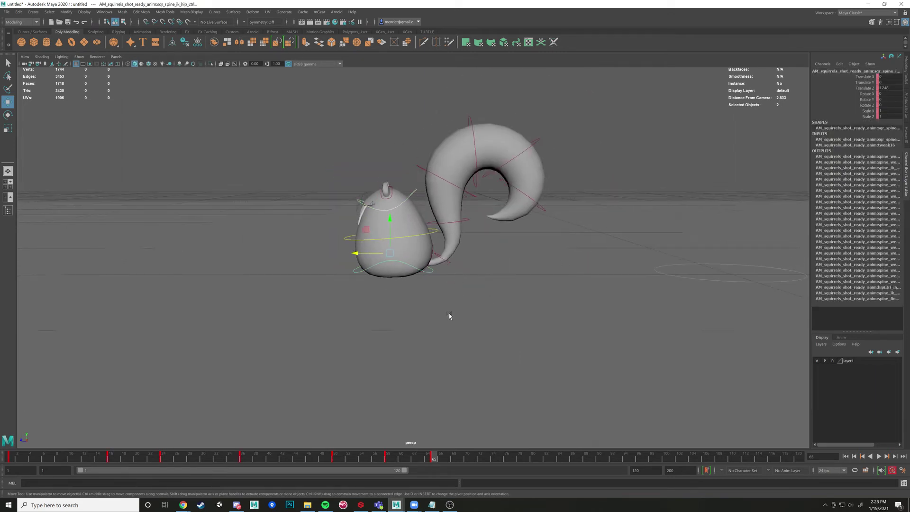
scroll(473, 278, "up", 5)
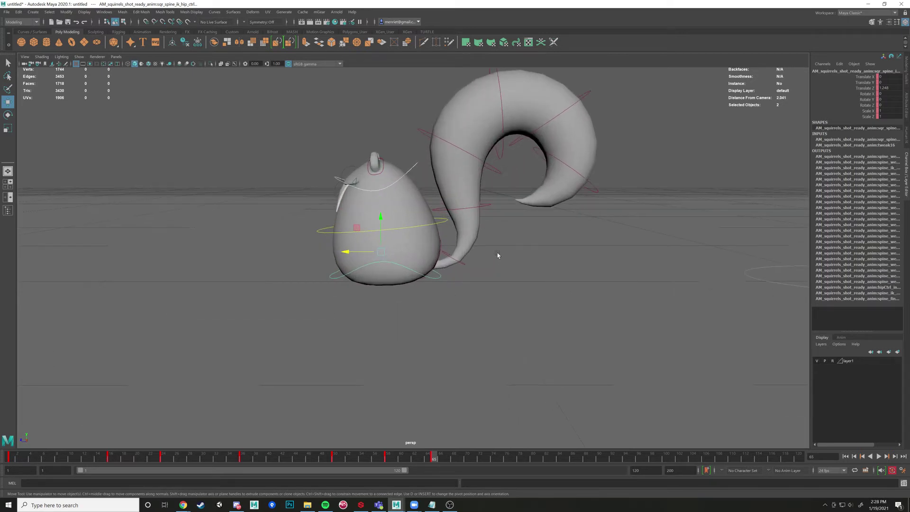
left_click_drag(432, 456, 97, 456)
left_click(878, 456)
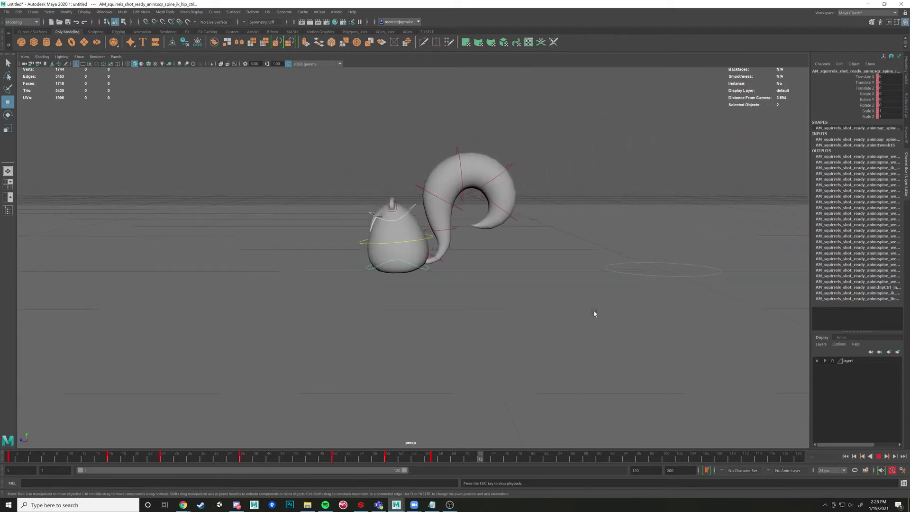
Step: Stop playback at frame 58 and marquee-select all 17 of the squirrel's rig controls
left_click(878, 456)
left_click_drag(306, 113, 553, 274)
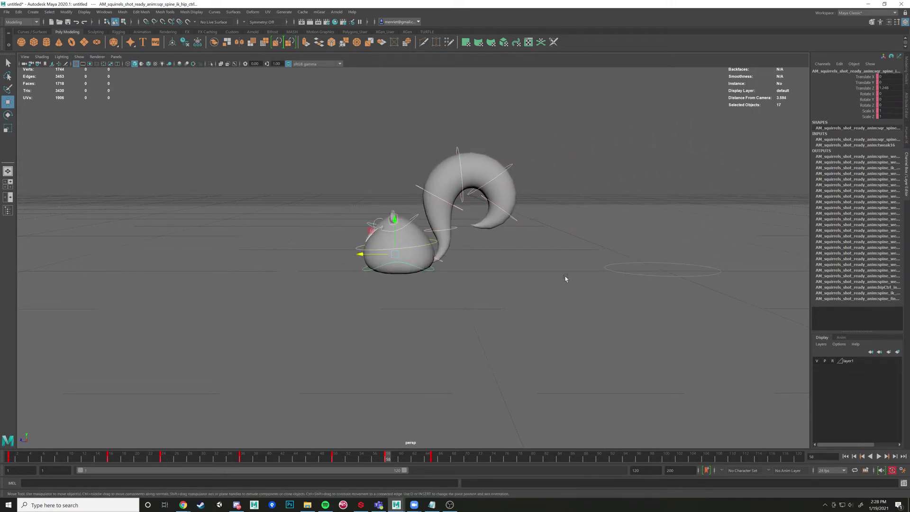
key("alt+x")
middle_click_drag(556, 278, 488, 296, "alt")
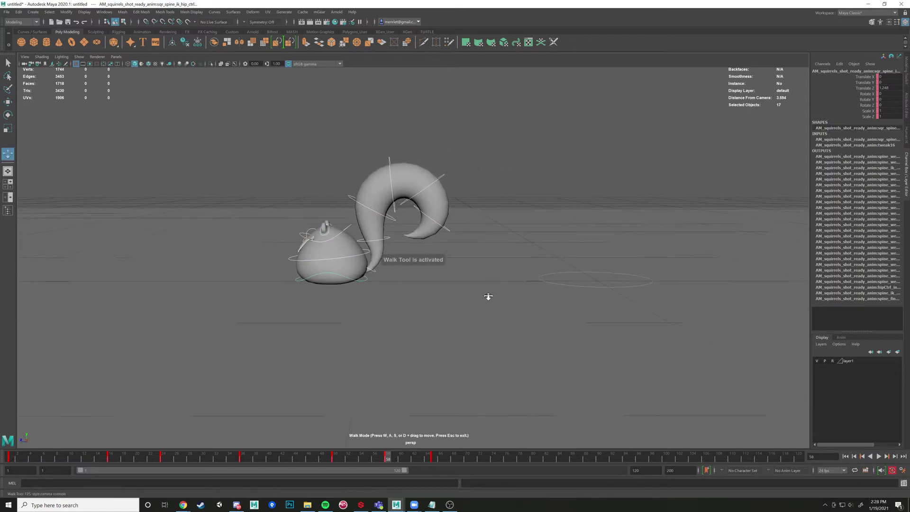
left_click_drag(488, 297, 487, 297, "alt")
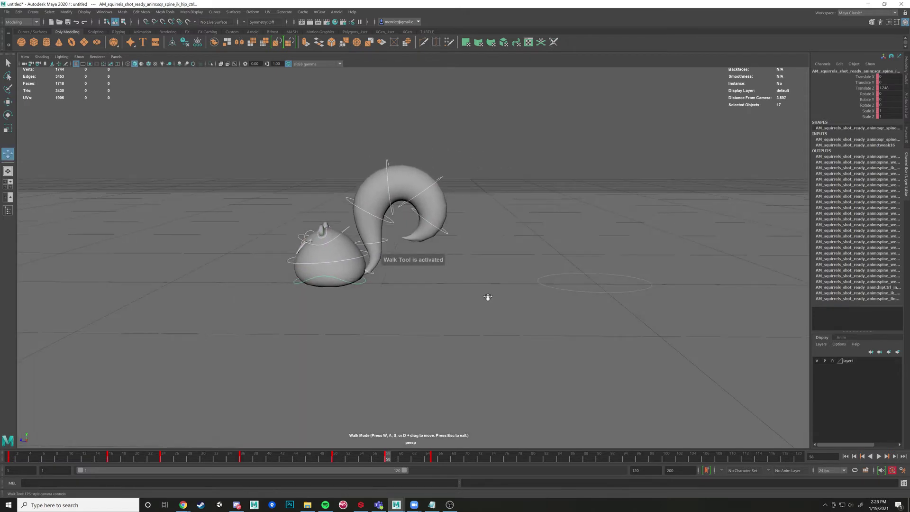
key("q")
middle_click_drag(488, 296, 528, 282, "alt")
scroll(528, 282, "up", 2)
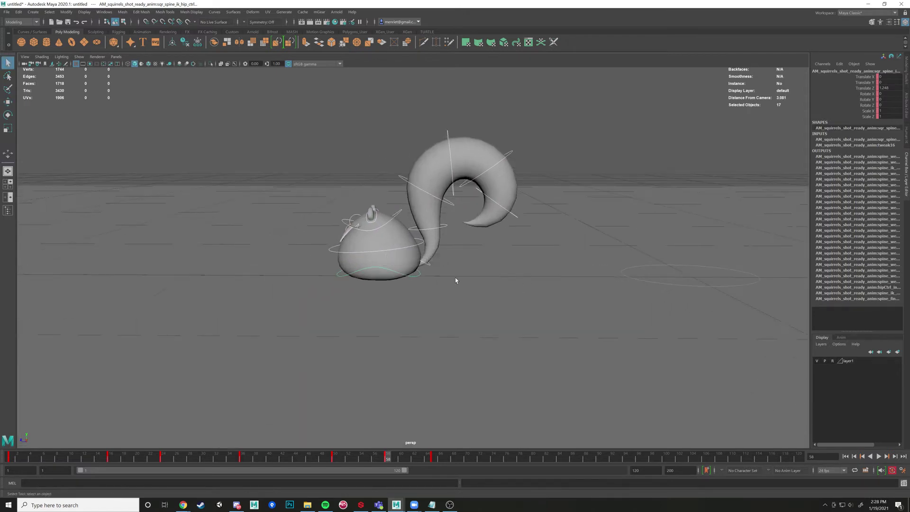
key("alt+x")
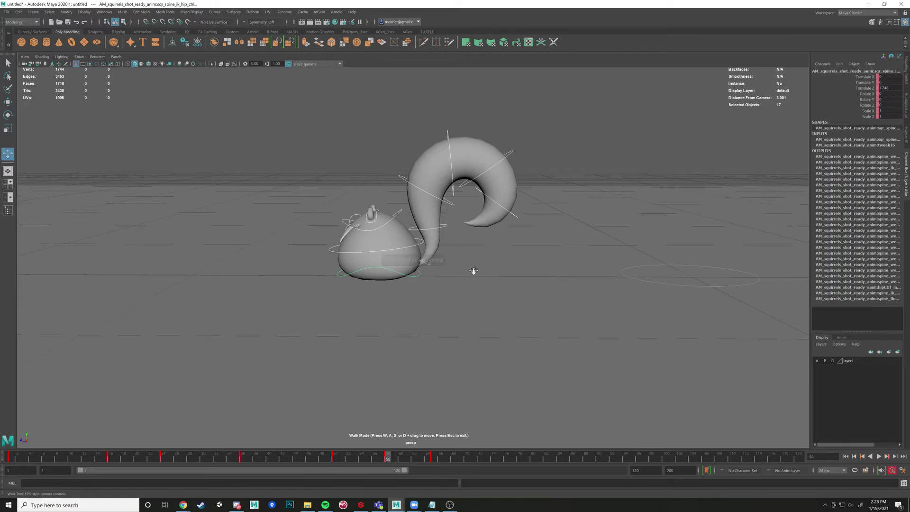
key("Escape")
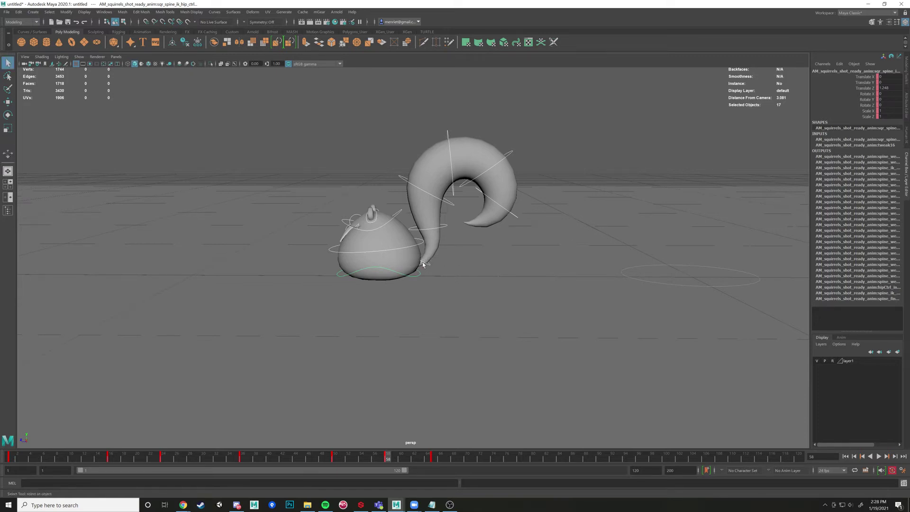
scroll(423, 265, "down", 1)
key("w")
scroll(420, 262, "down", 3)
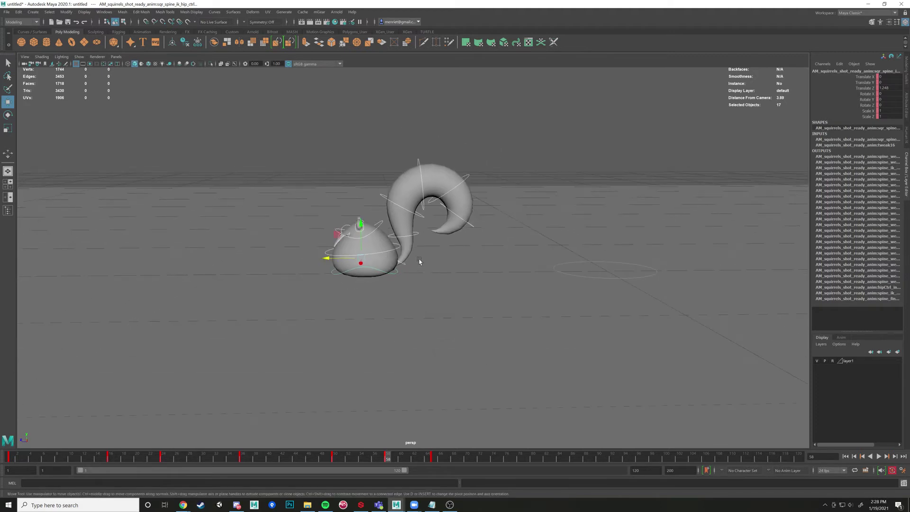
scroll(419, 262, "down", 4)
left_click_drag(419, 261, 414, 262, "alt")
scroll(415, 261, "up", 3)
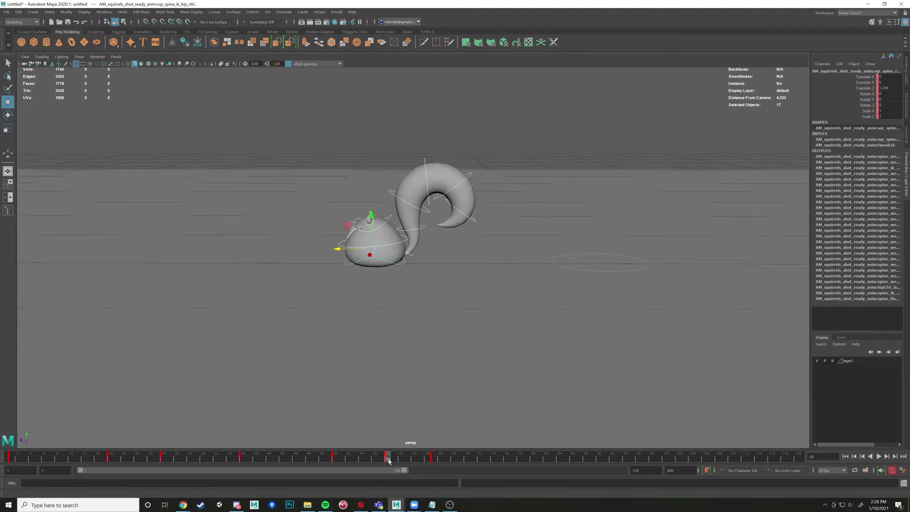
Step: Key the selected controls at frame 1, then play and scrub through to frame 65
left_click_drag(388, 460, 433, 458)
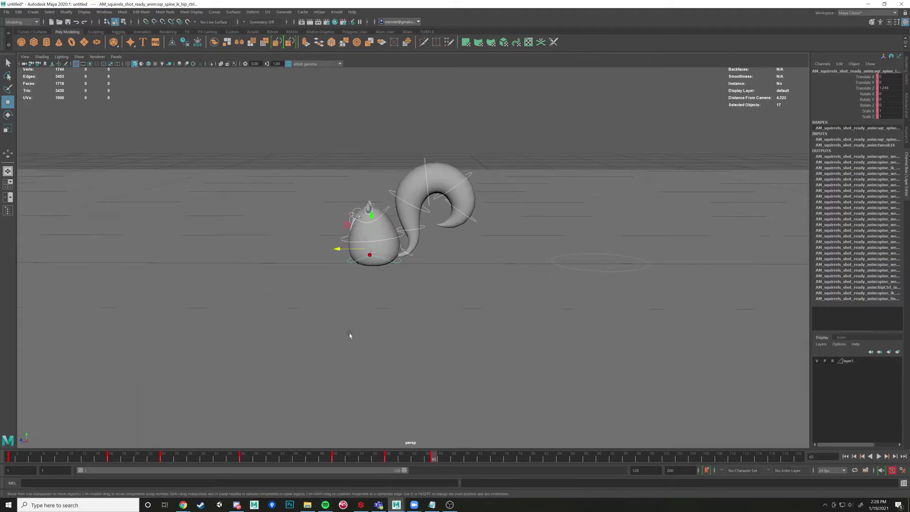
left_click(13, 458)
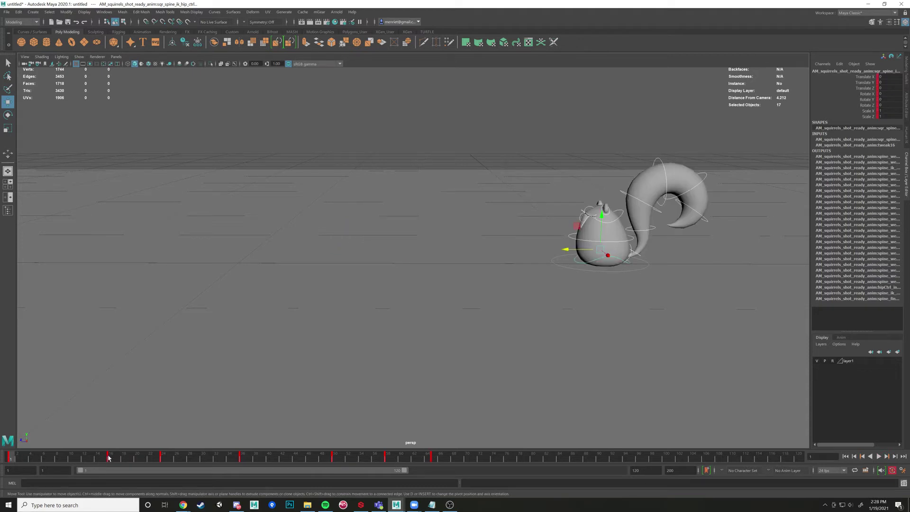
key("s")
key("alt+v")
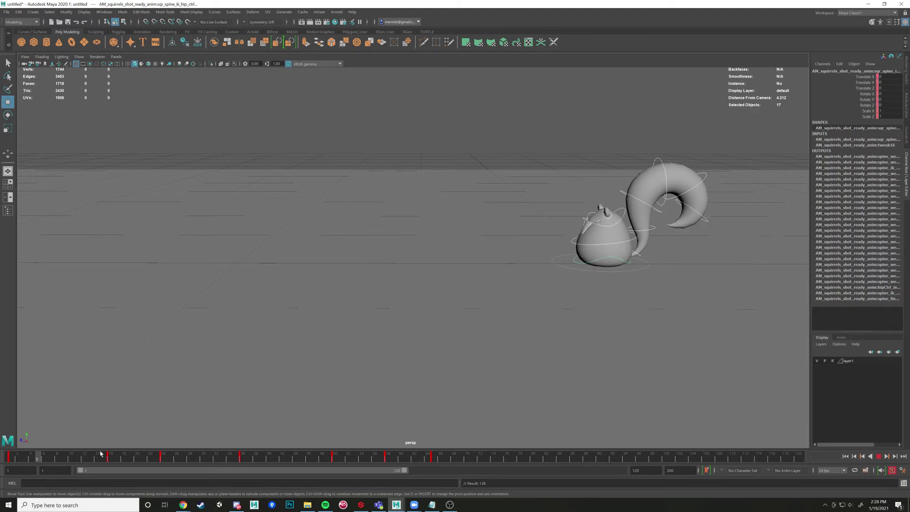
left_click_drag(100, 453, 432, 436)
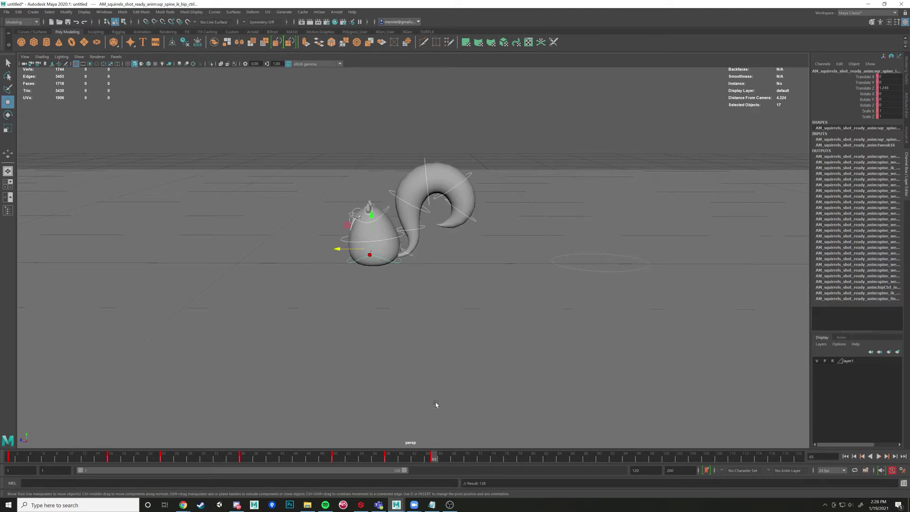
Step: Select all controls including the ground circle, return to frame 58, and pick the spine curvature control
left_click_drag(321, 116, 672, 302, "ctrl+shift")
left_click(387, 457)
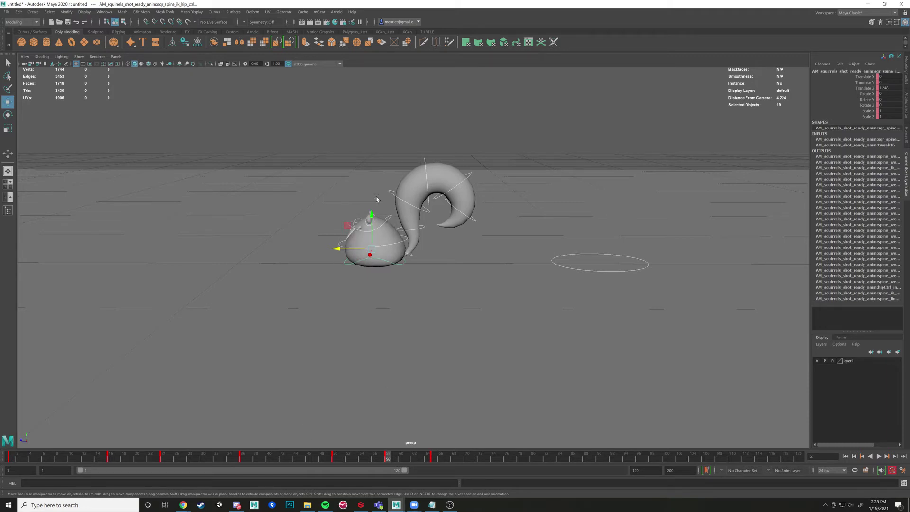
left_click(405, 243)
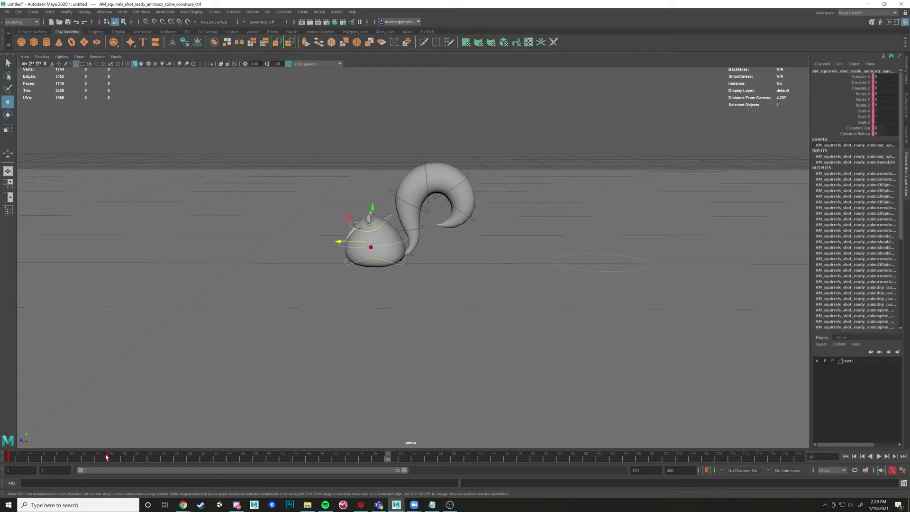
Step: Bend the body left with the spine curvature control, key it, and review frames 28 to 36
left_click_drag(339, 242, 360, 243)
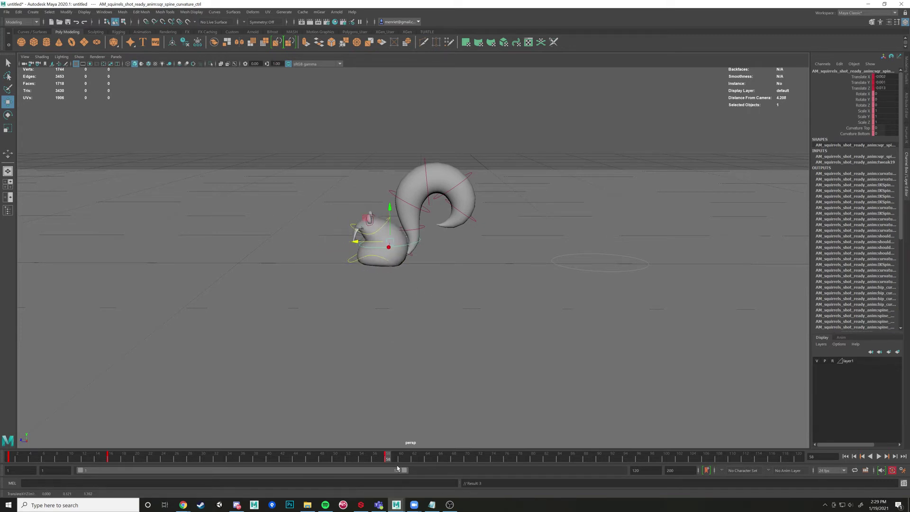
key("s")
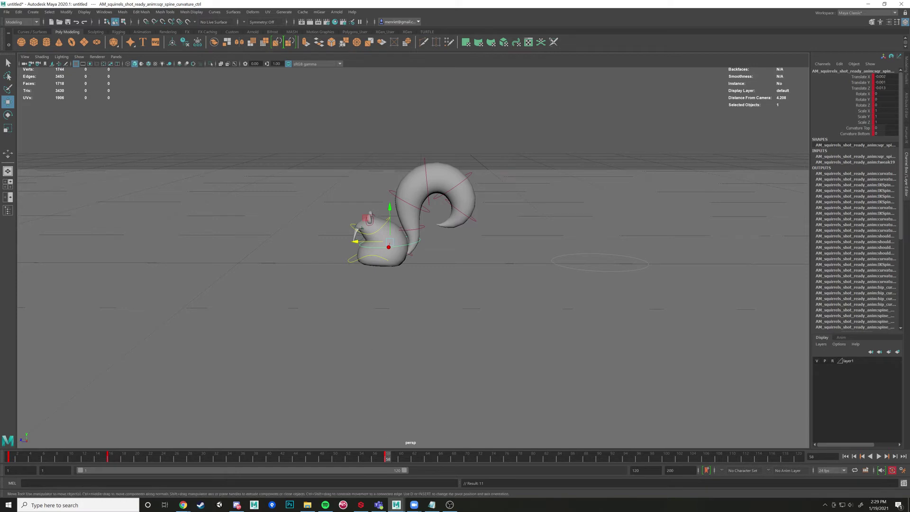
left_click_drag(388, 455, 401, 433)
left_click_drag(353, 242, 475, 251)
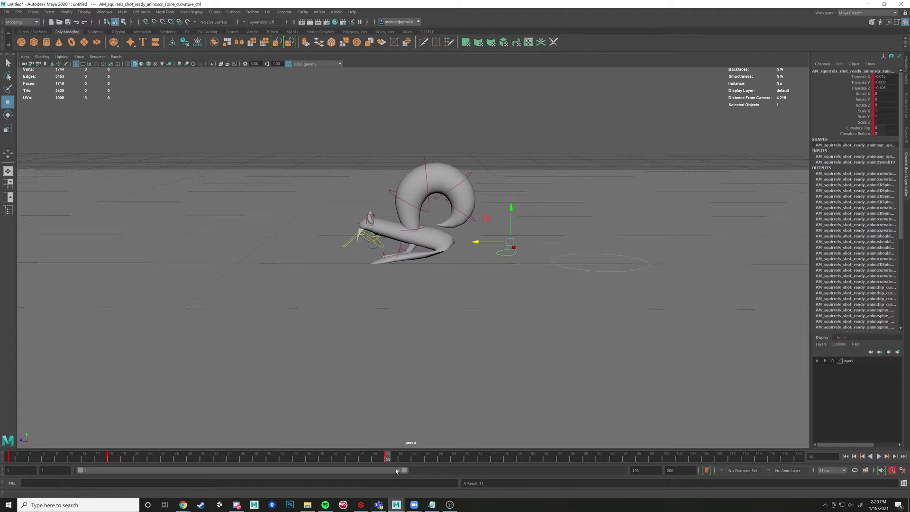
mouse_move(358, 455)
left_mouse_down()
mouse_move(177, 439)
mouse_move(343, 451)
left_mouse_up()
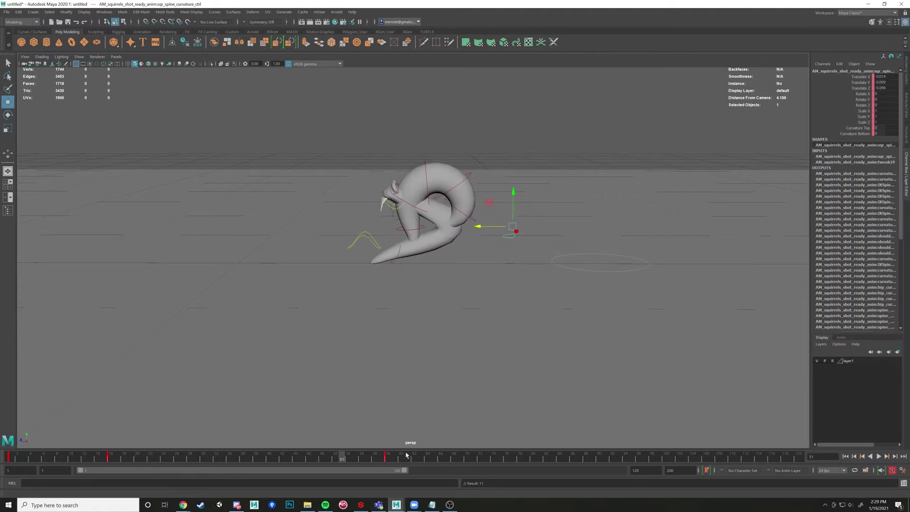
Step: Undo the spine key and set the spine curvature control's Translate channels to 0
key("ctrl+z")
key("ctrl+z")
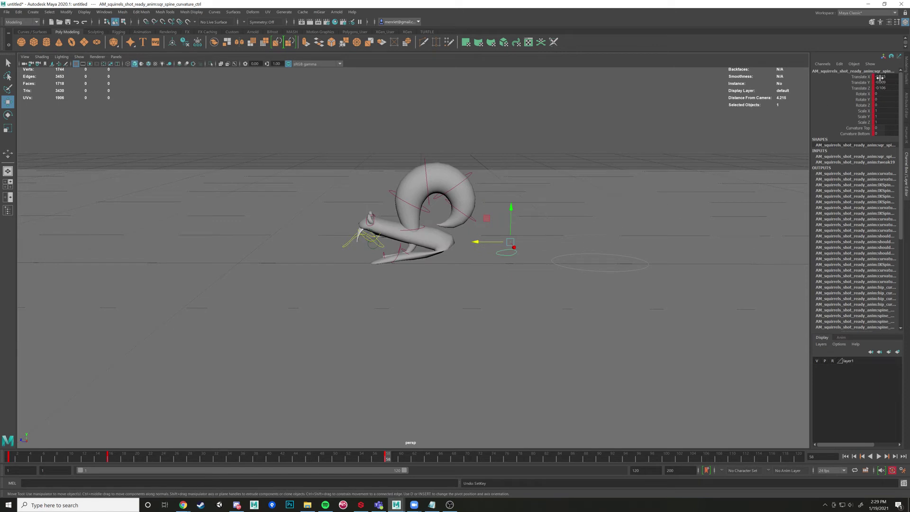
left_click_drag(879, 77, 878, 88)
type("0")
key("Return")
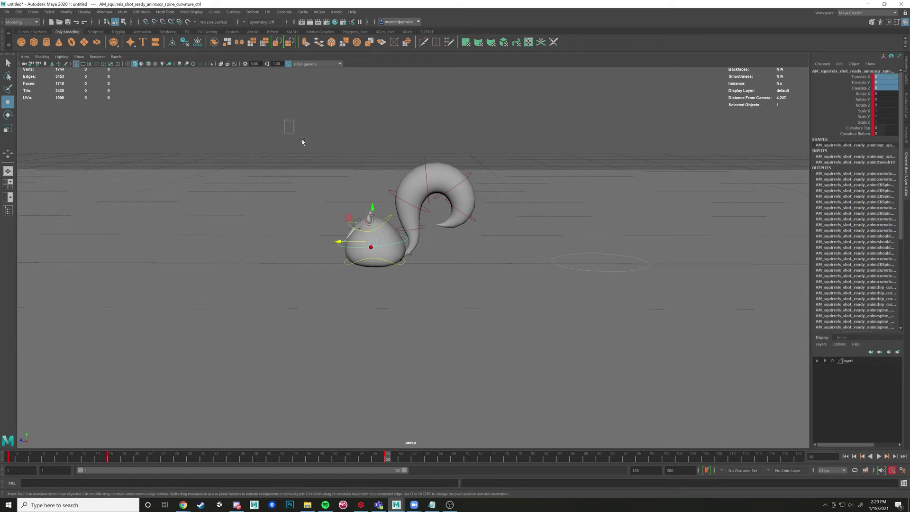
Step: Key all rig controls at frame 58 and play the animation from frame 1
left_click_drag(286, 120, 627, 312)
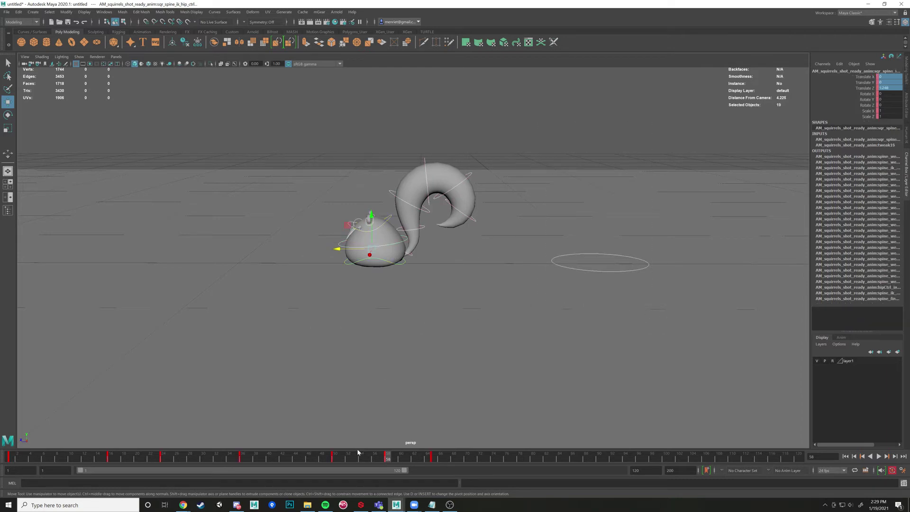
key("s")
left_click_drag(346, 457, 1, 401)
key("alt+v")
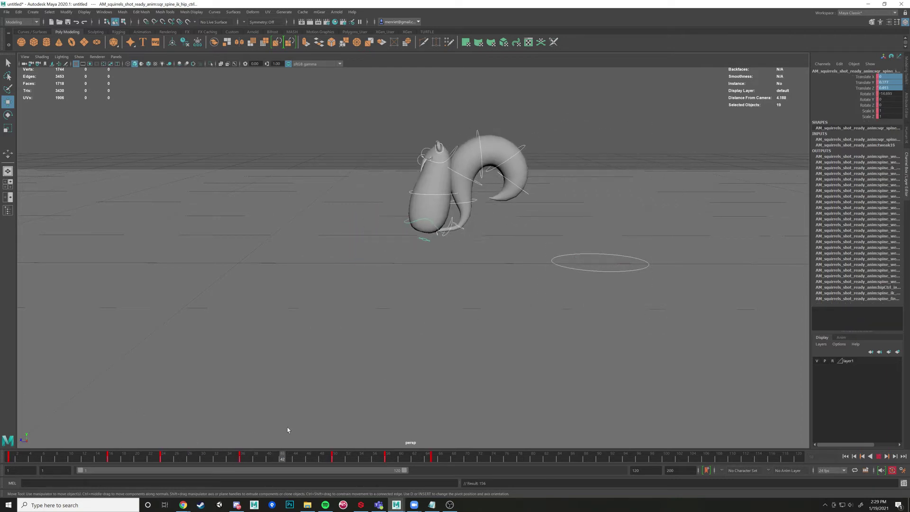
mouse_move(439, 454)
left_mouse_down()
mouse_move(444, 442)
mouse_move(434, 442)
left_mouse_up()
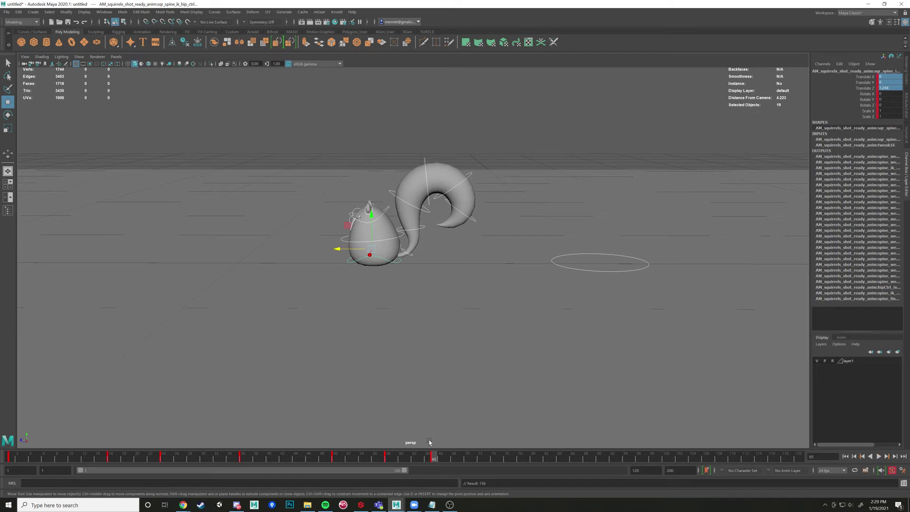
Step: Check the poses at frames 58, 50, 36, 24, 16 and 1, then scrub the hop to frame 28
left_click(386, 458)
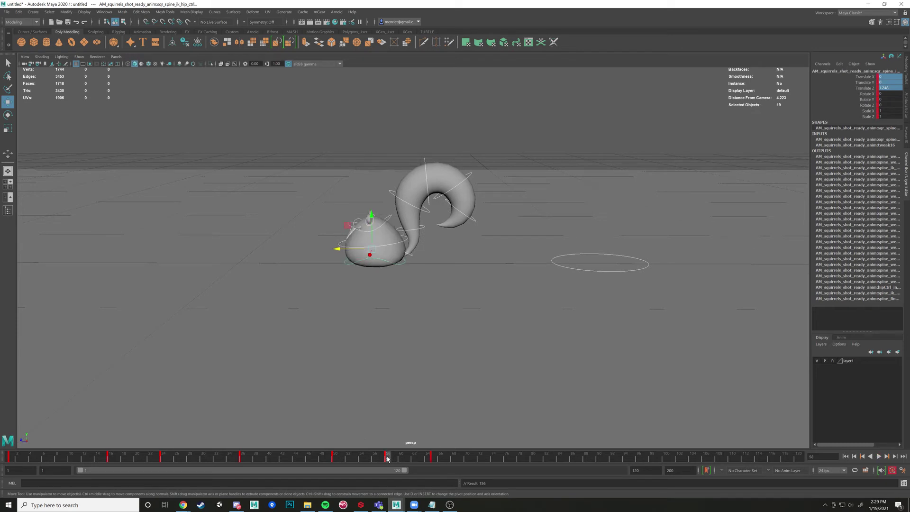
left_click(335, 458)
left_click(242, 457)
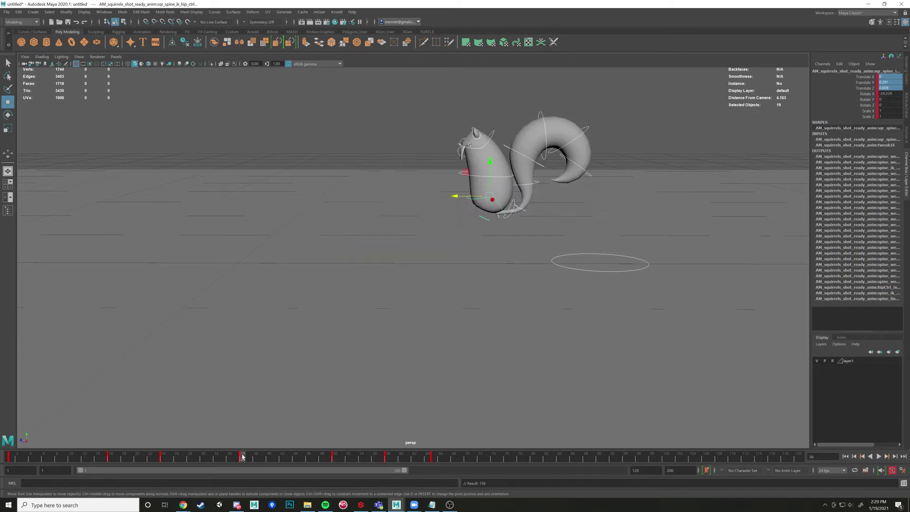
left_click(163, 457)
left_click(110, 458)
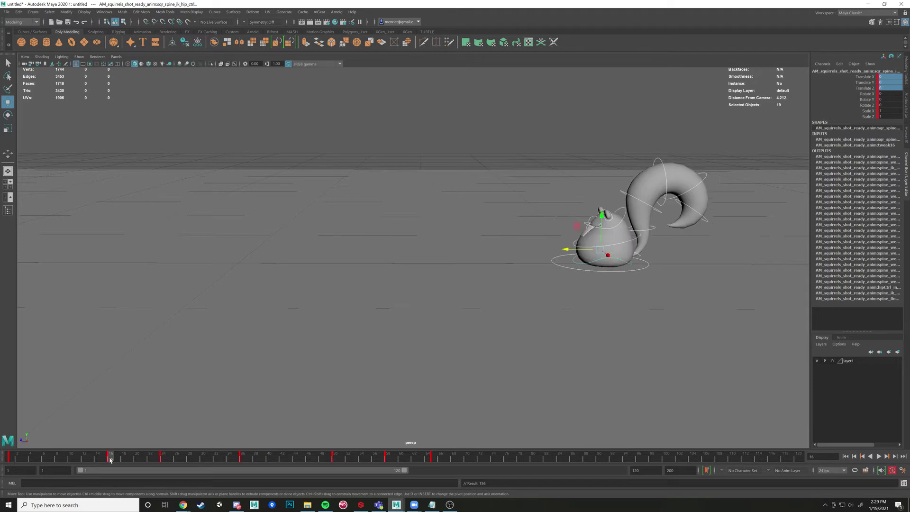
left_click(11, 456)
left_click_drag(13, 457, 245, 459)
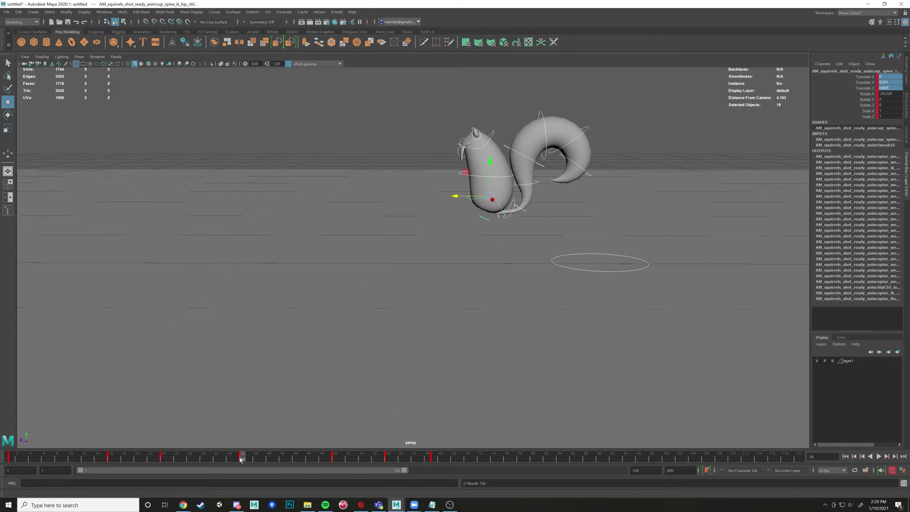
Step: Replay the hop a few more times and stop playback at frame 65
key("alt+v")
left_click_drag(252, 465, 111, 462)
key("w")
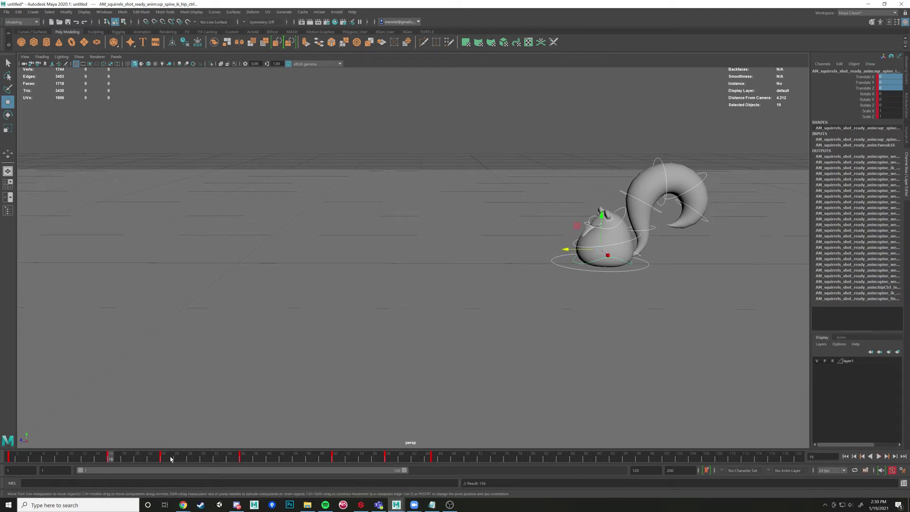
key("alt+v")
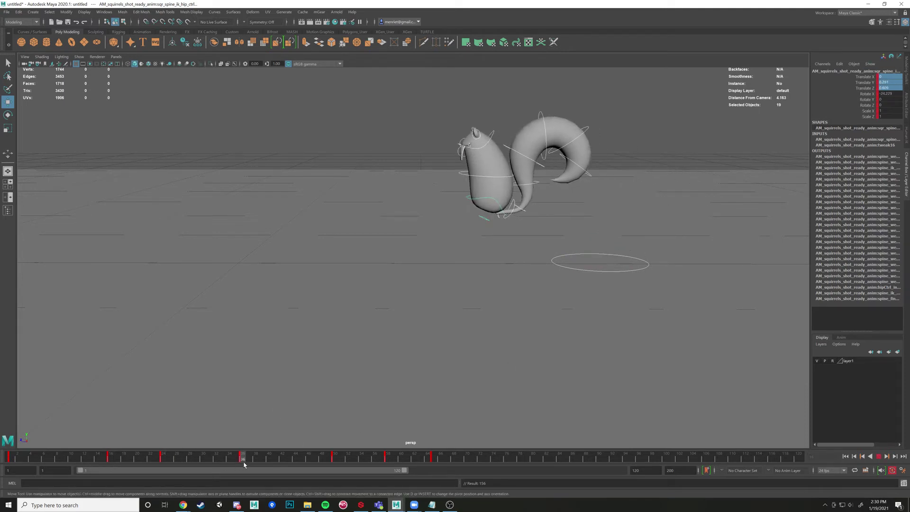
left_click_drag(244, 464, 85, 453)
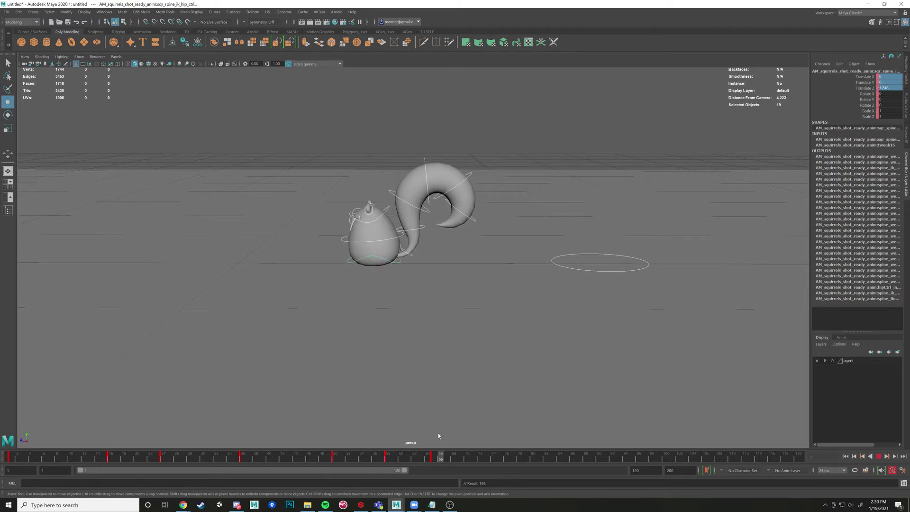
key("alt+v")
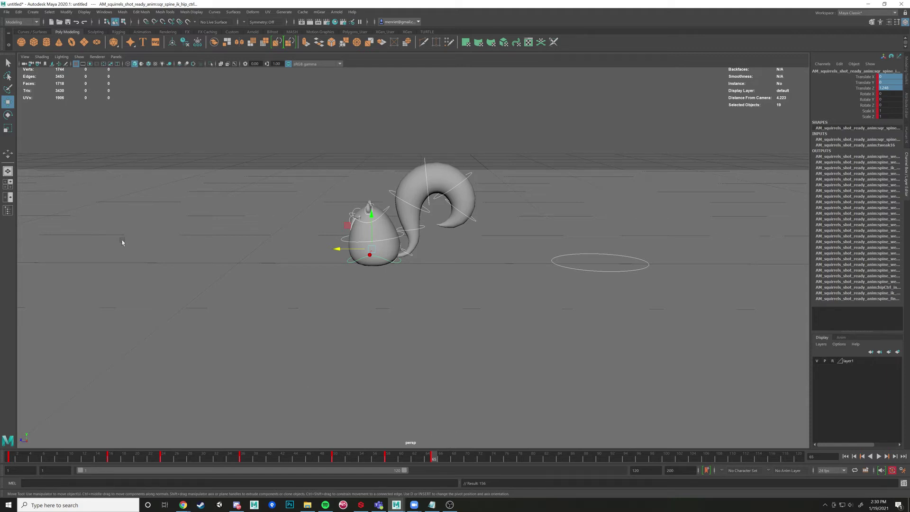
Step: Select the hip control, frame the squirrel's body, and marquee-select all 19 rig controls
left_click(400, 261)
middle_click_drag(401, 262, 485, 261, "alt")
scroll(485, 261, "up", 5)
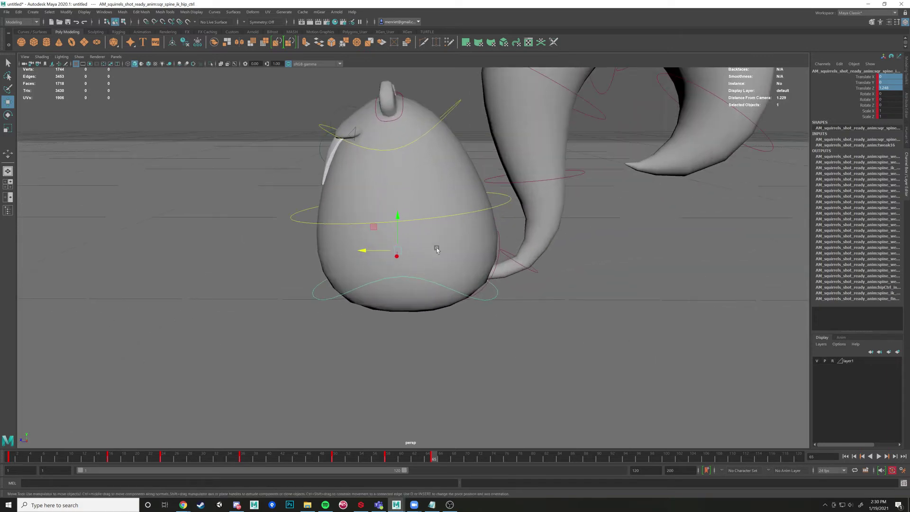
scroll(505, 210, "down", 4)
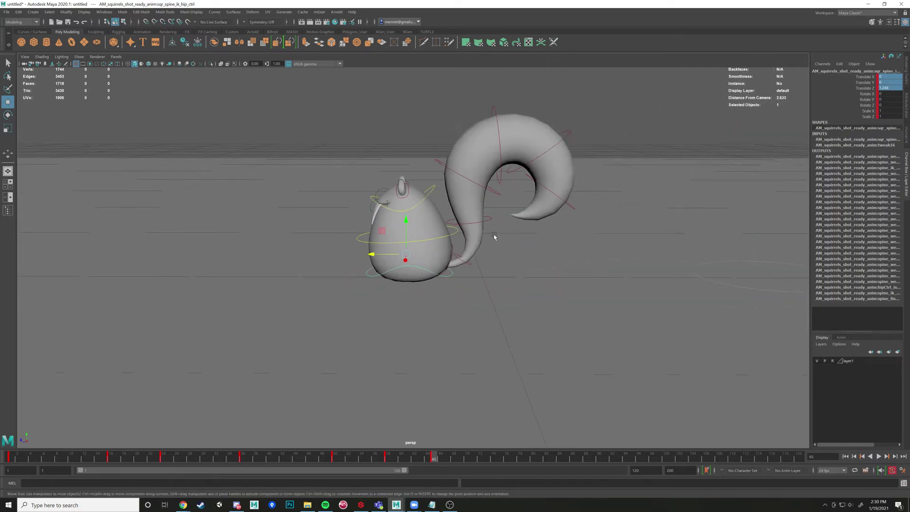
scroll(436, 193, "up", 3)
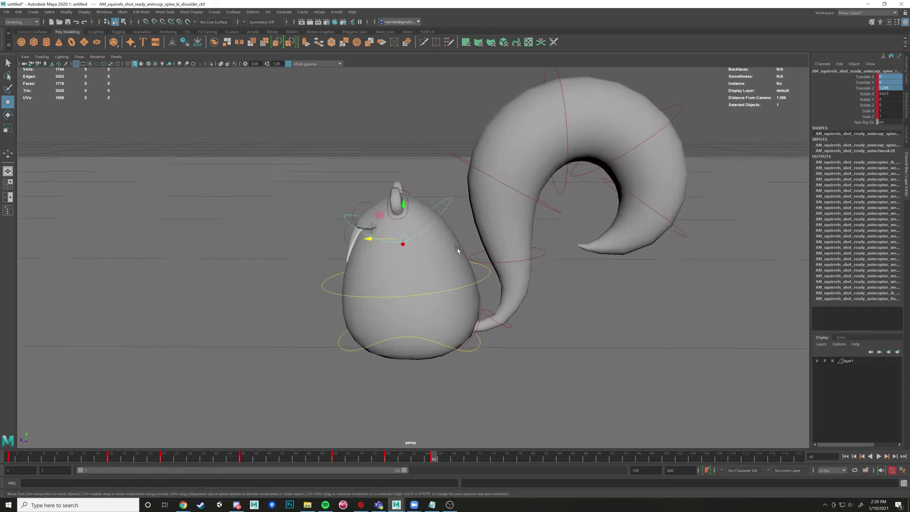
left_click_drag(434, 456, 64, 450)
scroll(368, 340, "down", 6)
left_click_drag(511, 279, 531, 277, "alt")
middle_click_drag(532, 277, 464, 256, "alt")
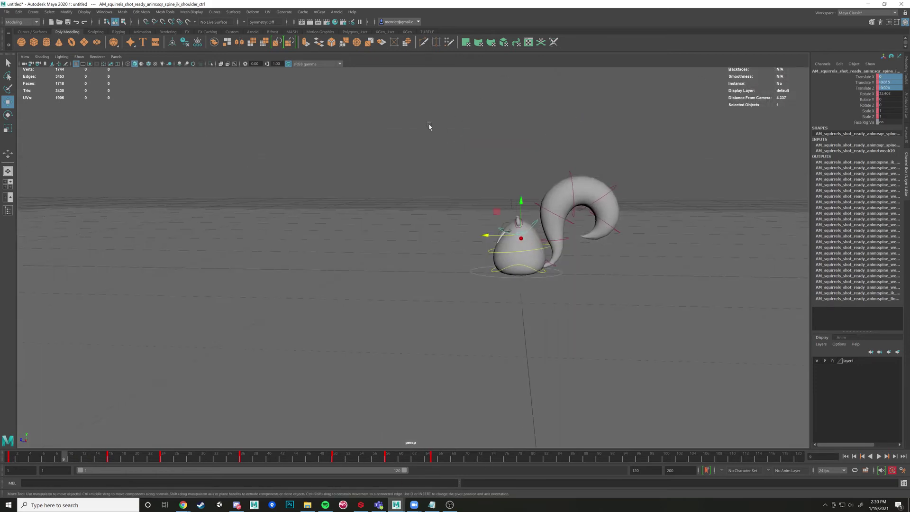
left_click_drag(428, 124, 764, 299)
Step: Play and scrub the animation, stopping at frame 60, then show the Windows menu
left_click(879, 456)
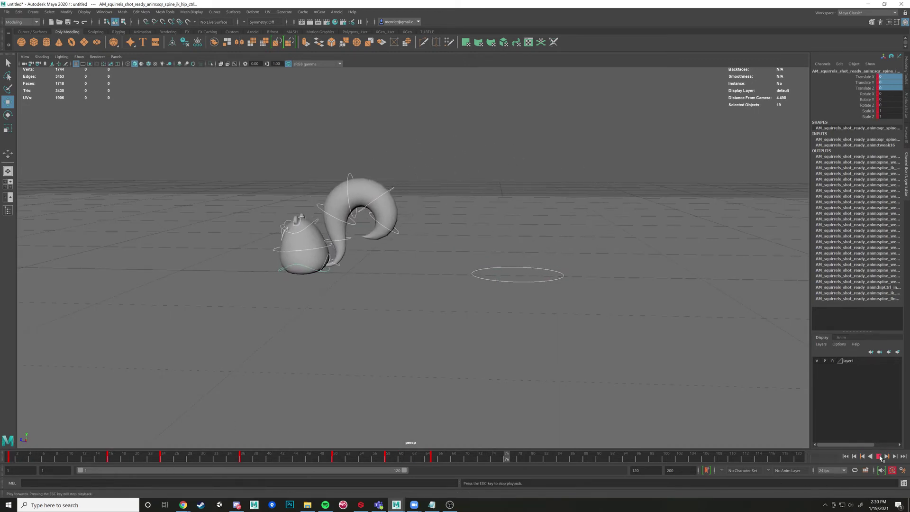
left_click(879, 456)
left_click_drag(285, 460, 162, 461)
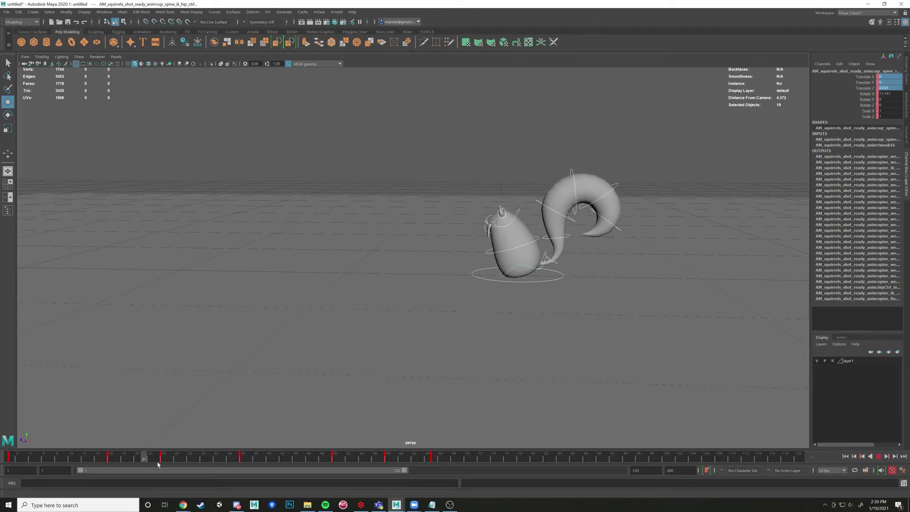
left_click(165, 462)
left_click_drag(165, 464, 265, 458, "shift")
left_click_drag(466, 461, 394, 474)
key("alt+v")
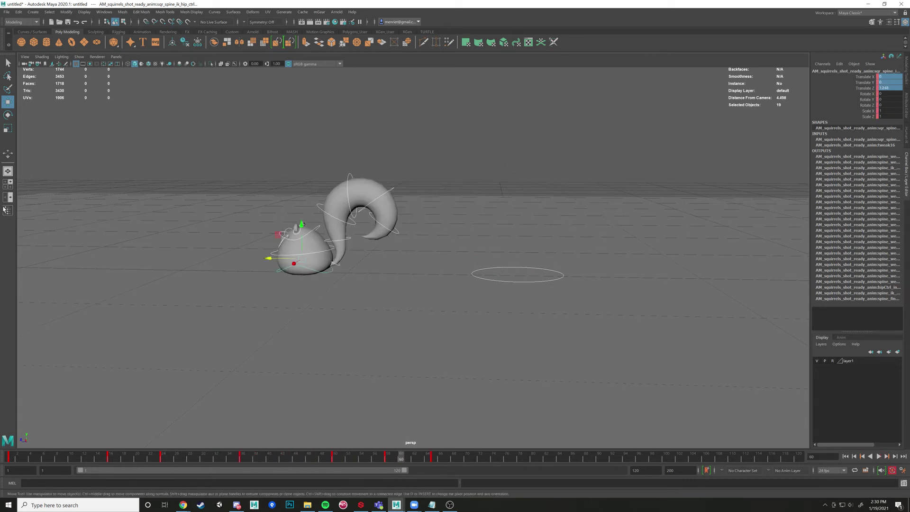
left_click(104, 11)
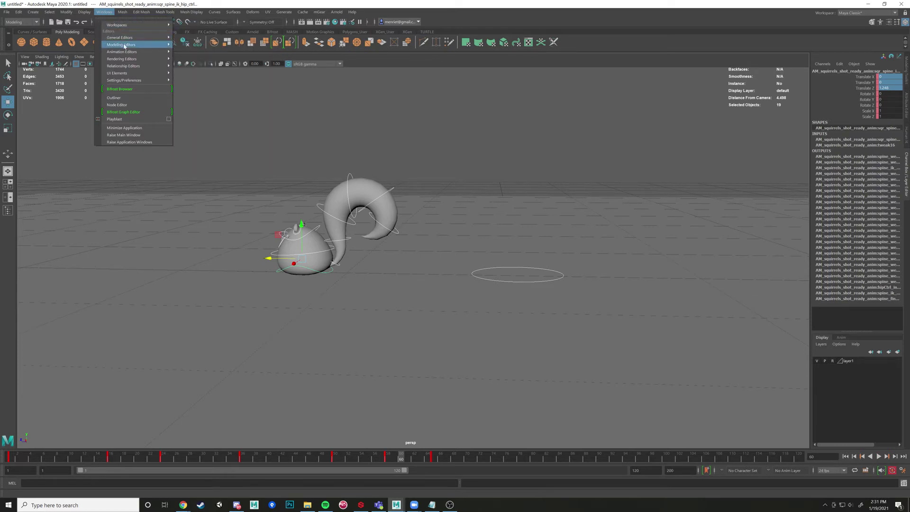
Step: Open the Graph Editor, enlarge it beside the viewport, and select the hip control
mouse_move(135, 51)
left_click(197, 51)
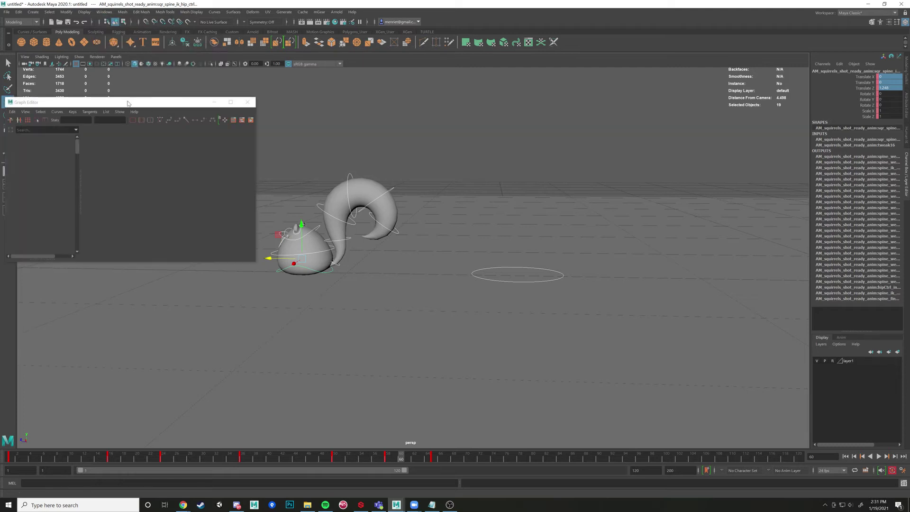
left_click_drag(124, 101, 558, 121)
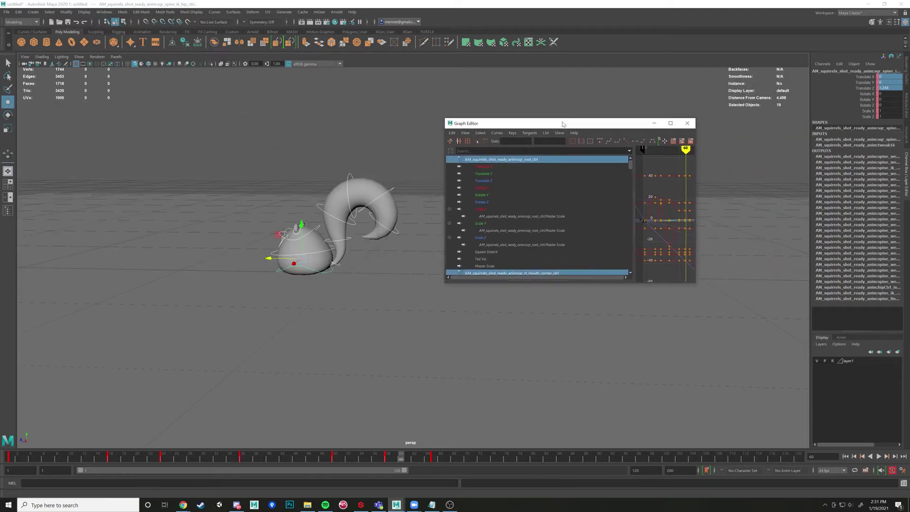
left_click_drag(695, 284, 866, 352)
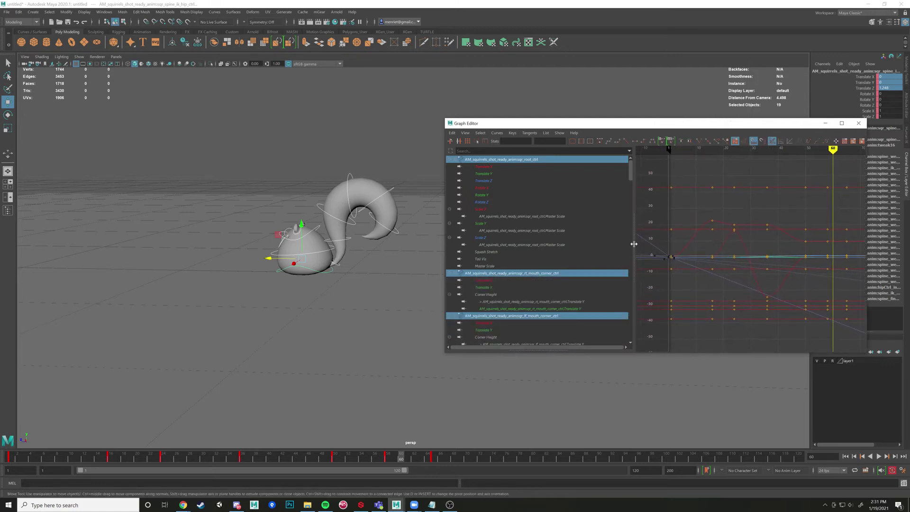
left_click_drag(633, 245, 553, 245)
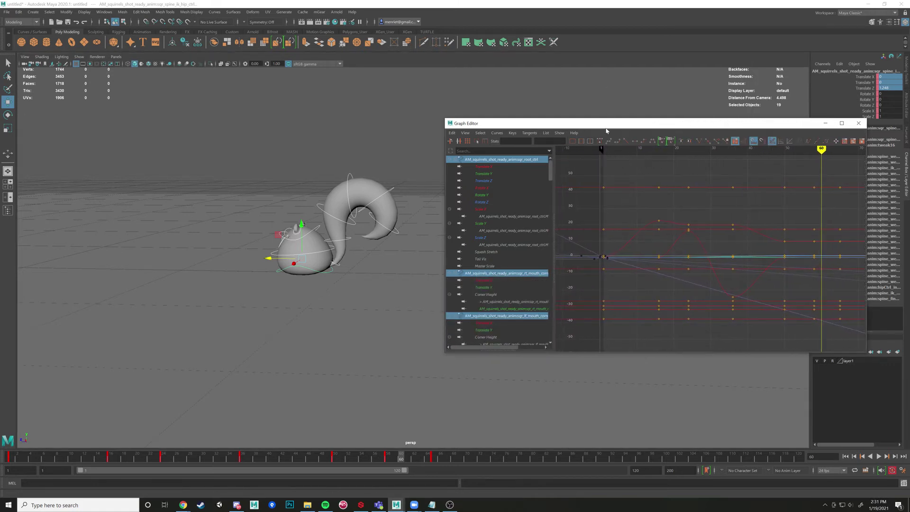
left_click_drag(606, 129, 646, 136)
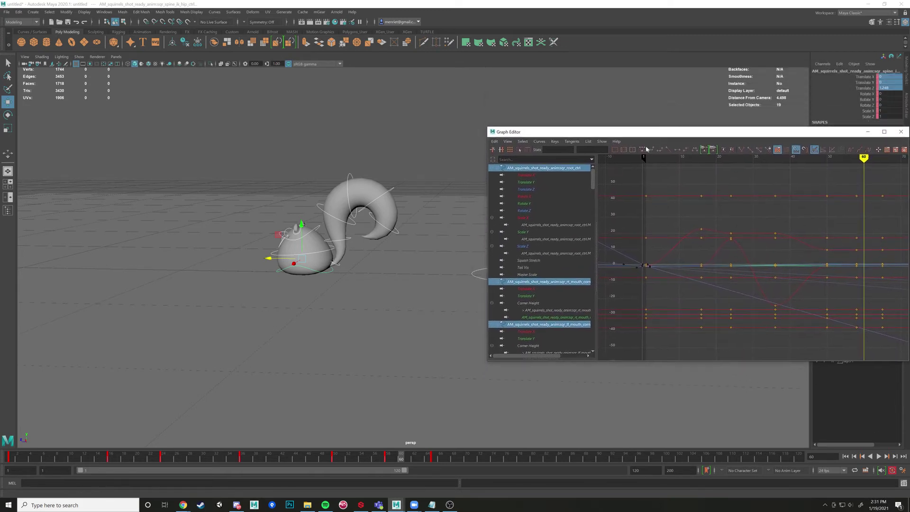
left_click_drag(399, 256, 349, 255, "alt")
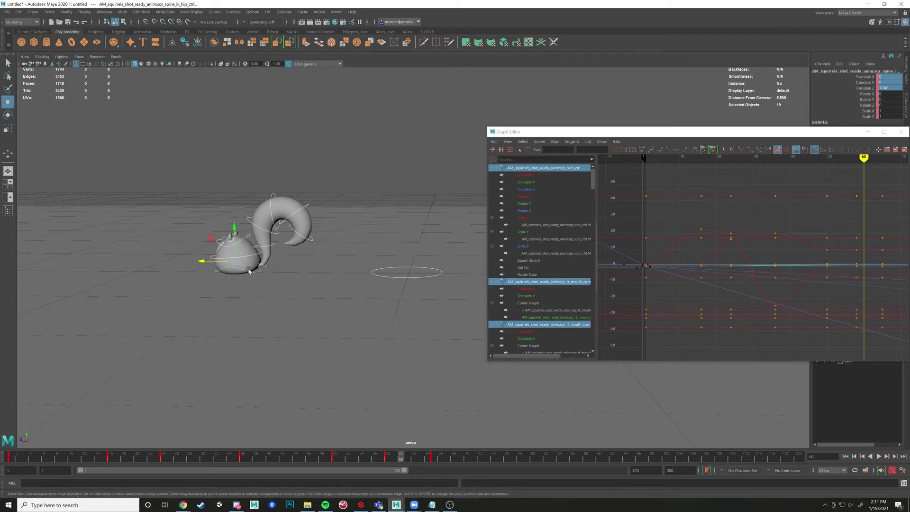
left_click(249, 271)
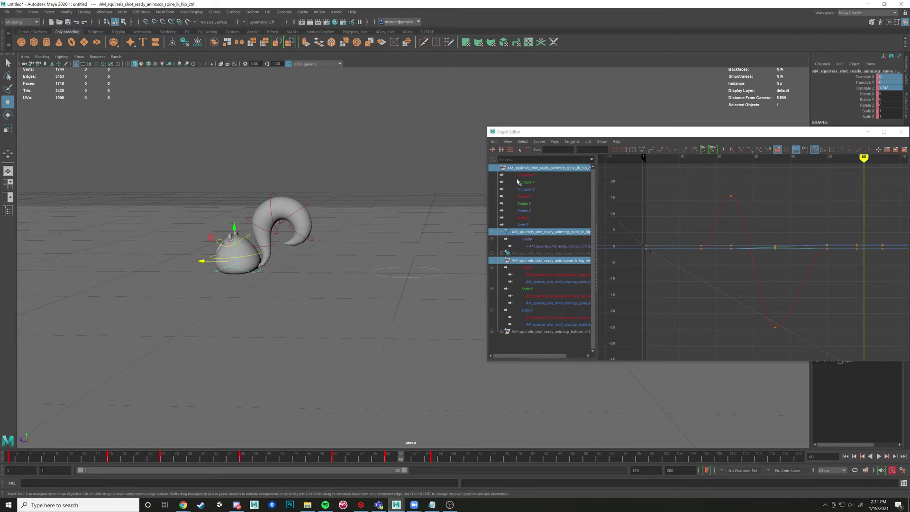
Step: Select the spine shoulder control, show only its Translate Y curve, and trial-raise the frame-58 key
left_click(257, 257)
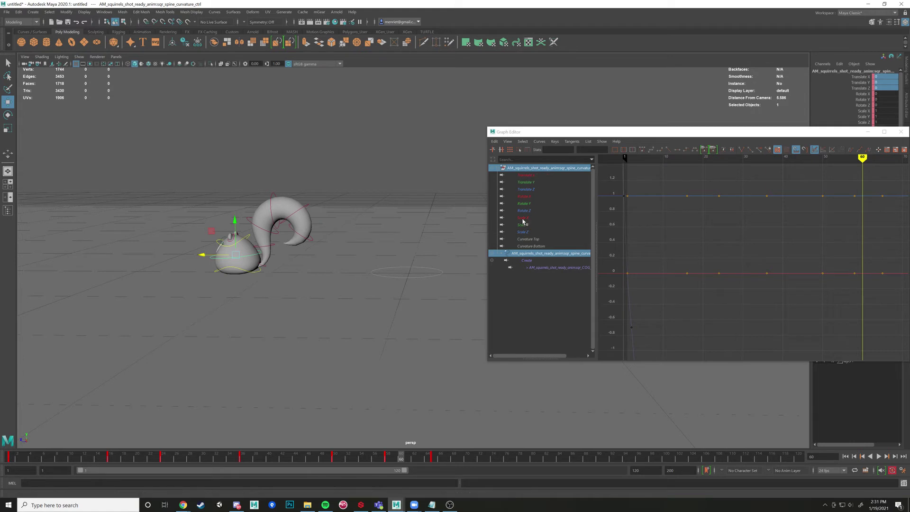
left_click(250, 237)
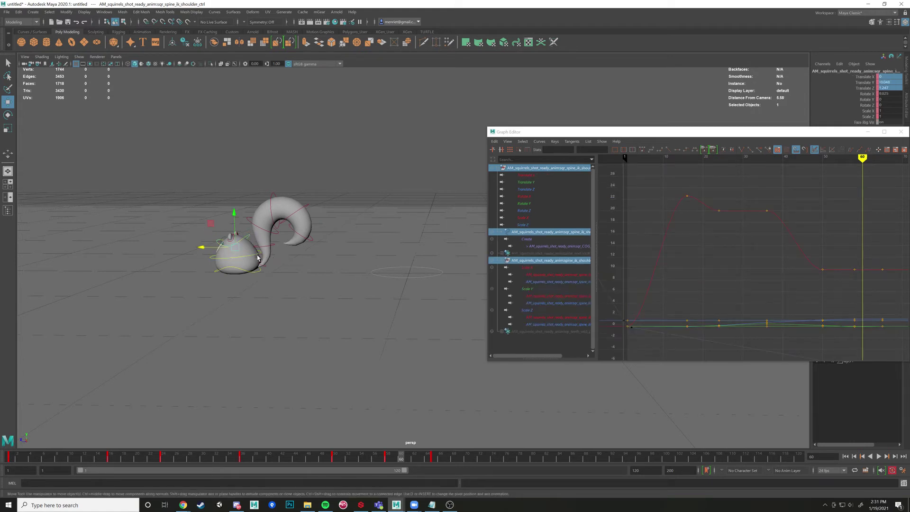
left_click(530, 182)
left_click_drag(874, 305, 845, 349)
left_click_drag(859, 170, 854, 163)
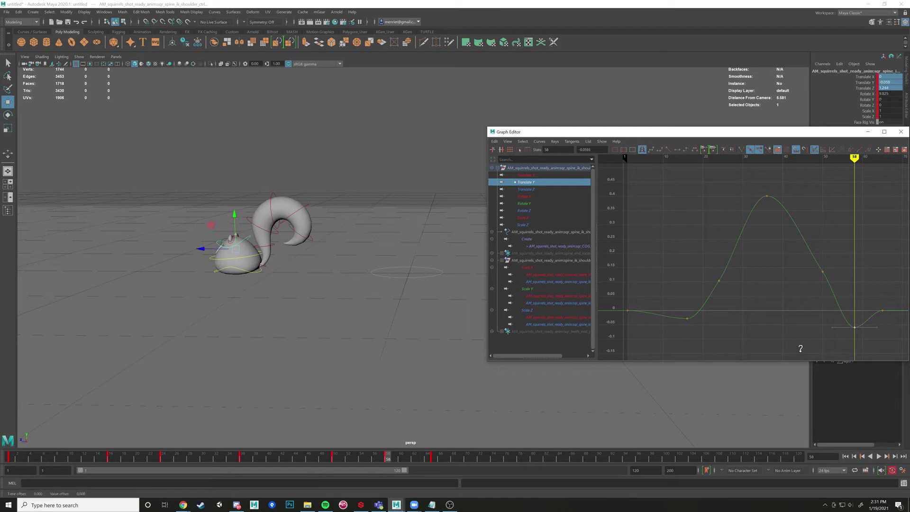
middle_click_drag(800, 346, 780, 314, "shift")
key("ctrl+z")
Step: Move and vertically scale the curve's right-side keys, then undo the last scaling
left_click_drag(791, 253, 857, 354)
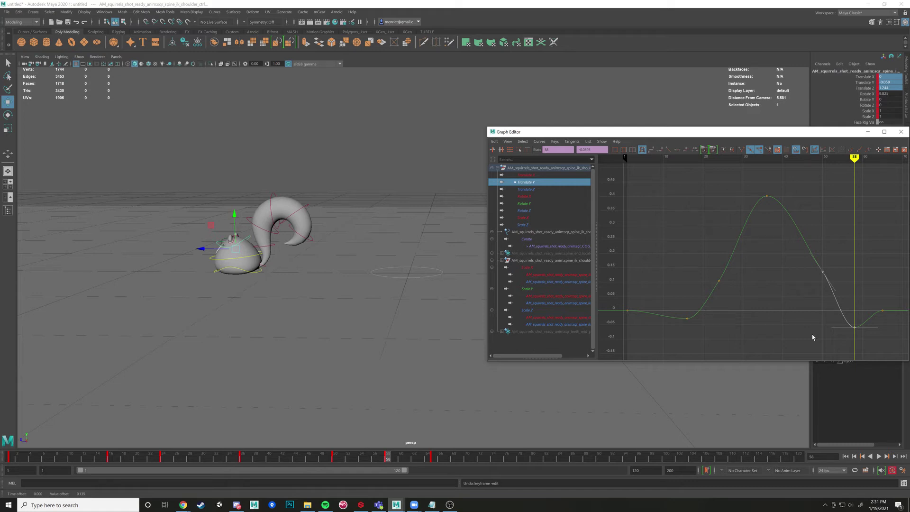
mouse_move(812, 331)
middle_mouse_down()
mouse_move(808, 283)
mouse_move(813, 338)
middle_mouse_up()
key("r")
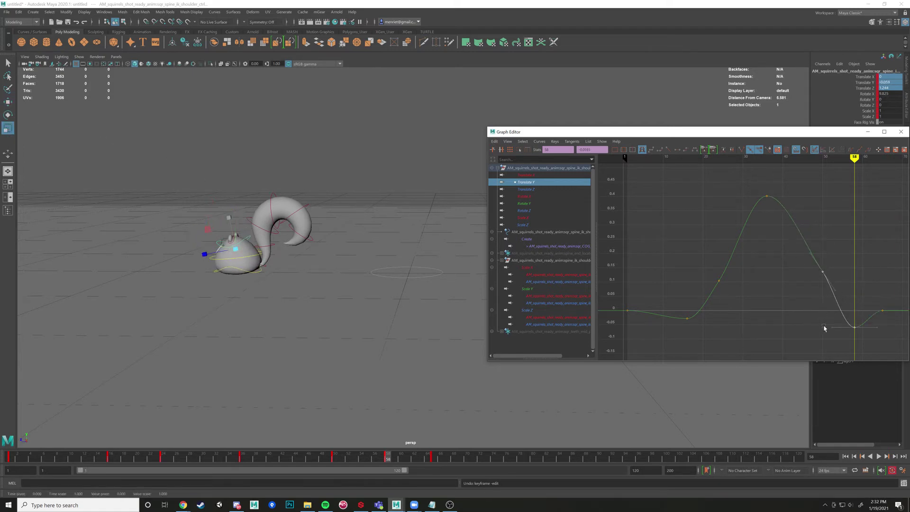
mouse_move(827, 315)
middle_mouse_down()
mouse_move(823, 296)
mouse_move(823, 305)
middle_mouse_up()
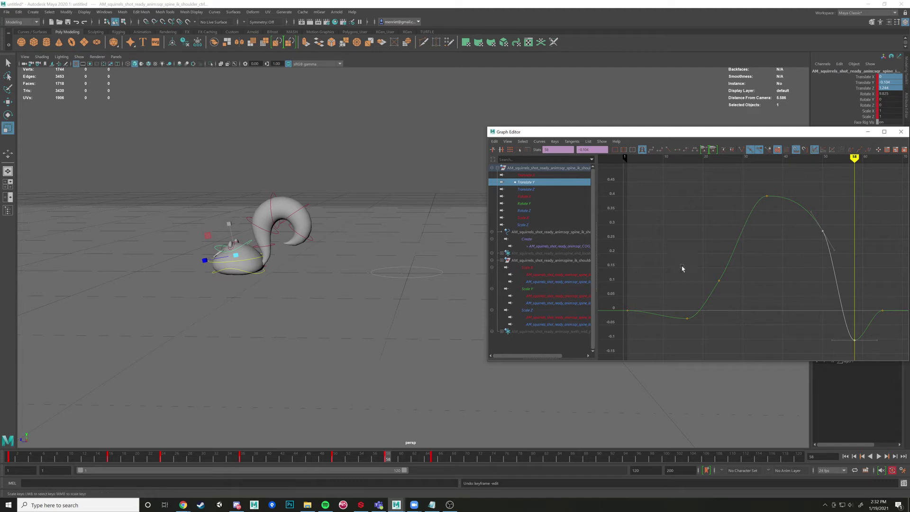
middle_click_drag(829, 259, 832, 246)
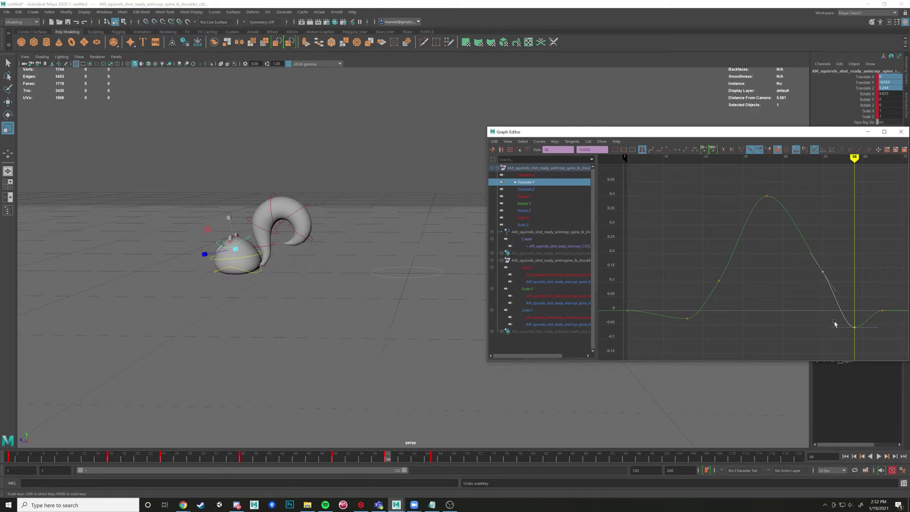
mouse_move(834, 322)
middle_mouse_down()
mouse_move(834, 302)
mouse_move(832, 309)
middle_mouse_up()
key("ctrl+z")
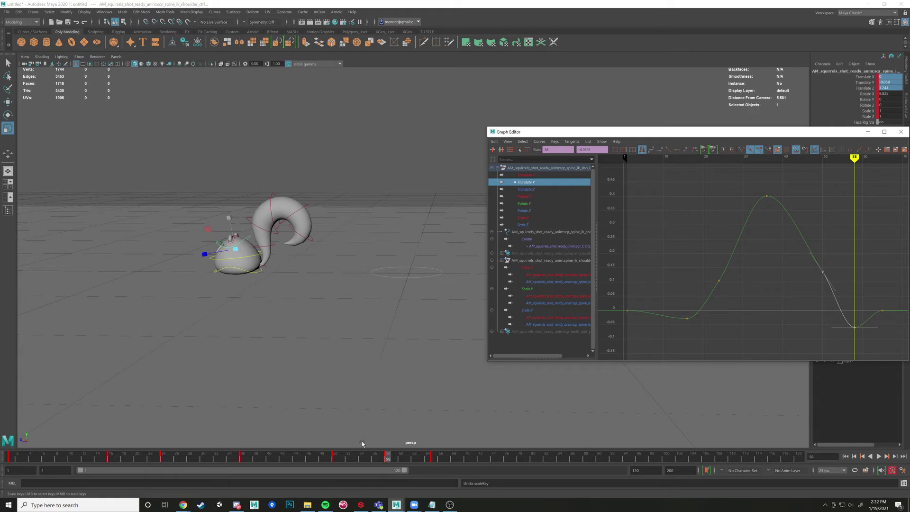
Step: Select all 19 squirrel rig controls, including the root, and frame their curves in the Graph Editor
left_click_drag(183, 163, 352, 303)
key("f")
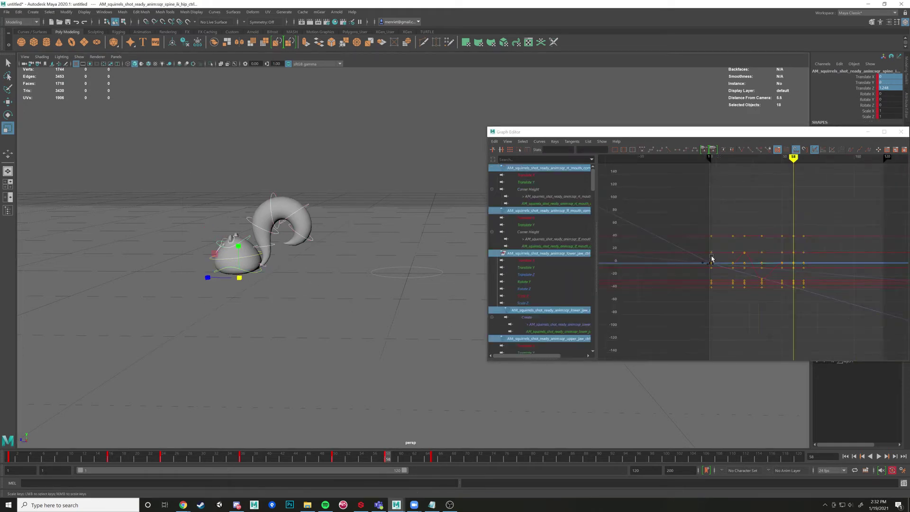
left_click_drag(129, 161, 398, 300)
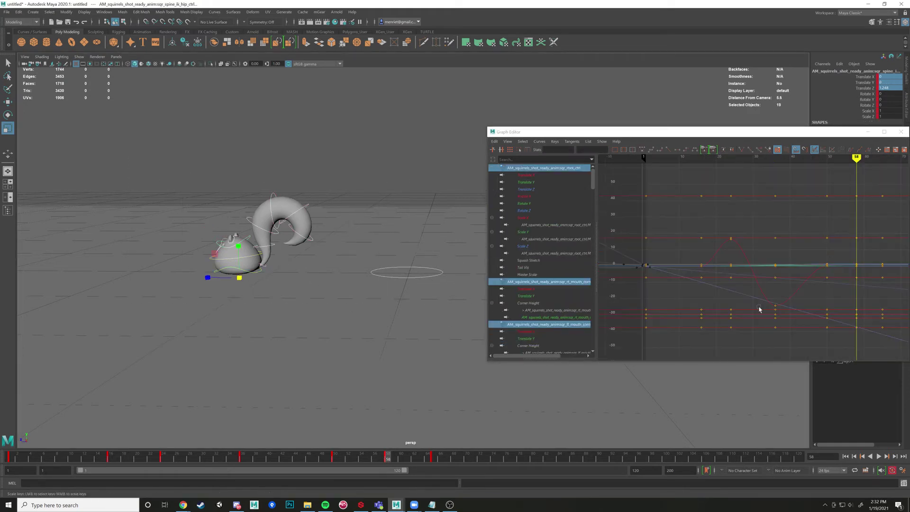
key("f")
Step: Select all keys, trial-shift them about 6 frames earlier, then undo the shift
left_click_drag(817, 166, 800, 160)
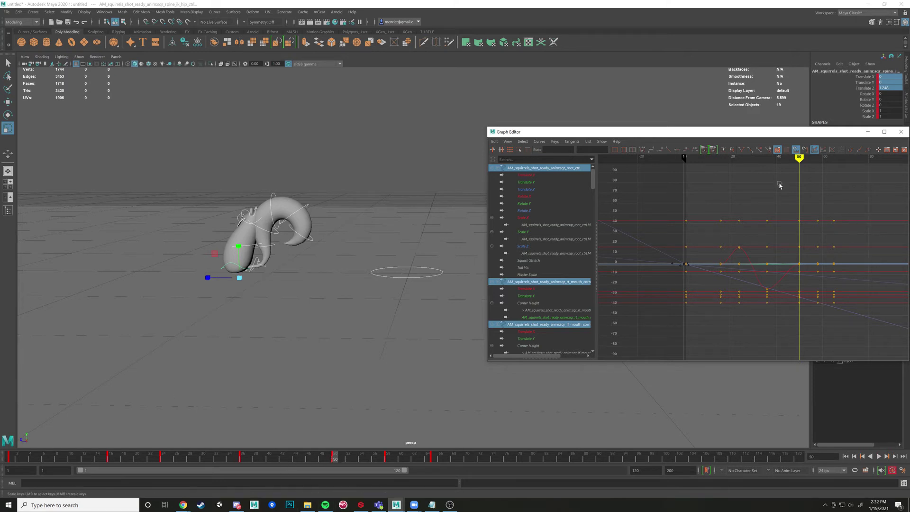
left_click_drag(780, 186, 872, 334)
key("w")
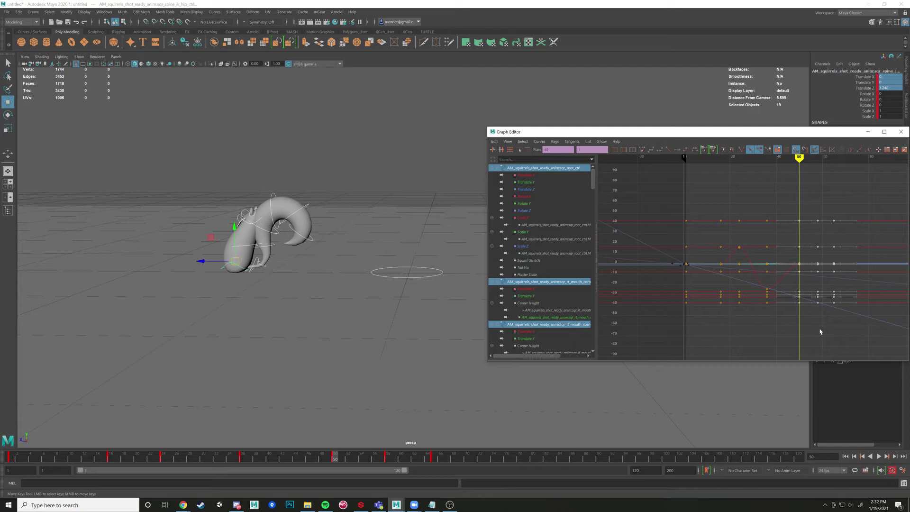
mouse_move(814, 324)
middle_mouse_down()
mouse_move(803, 317)
mouse_move(812, 321)
middle_mouse_up()
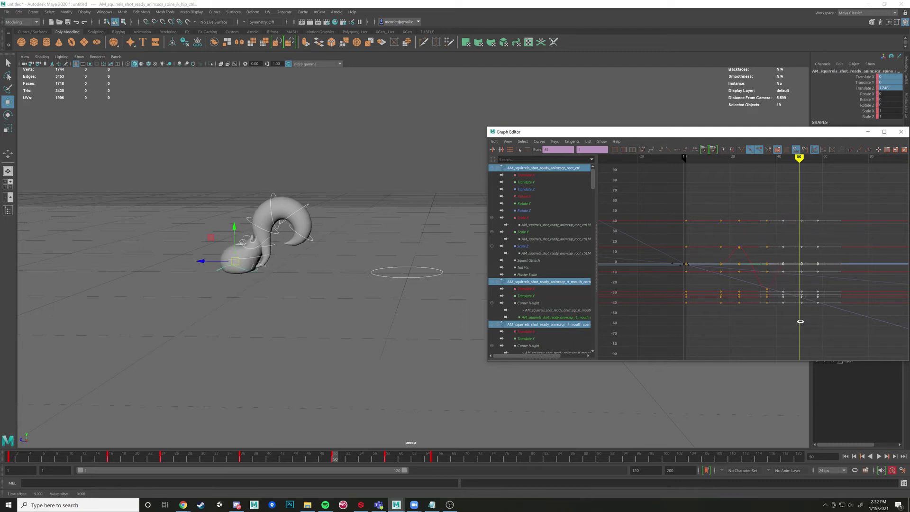
key("ctrl+z")
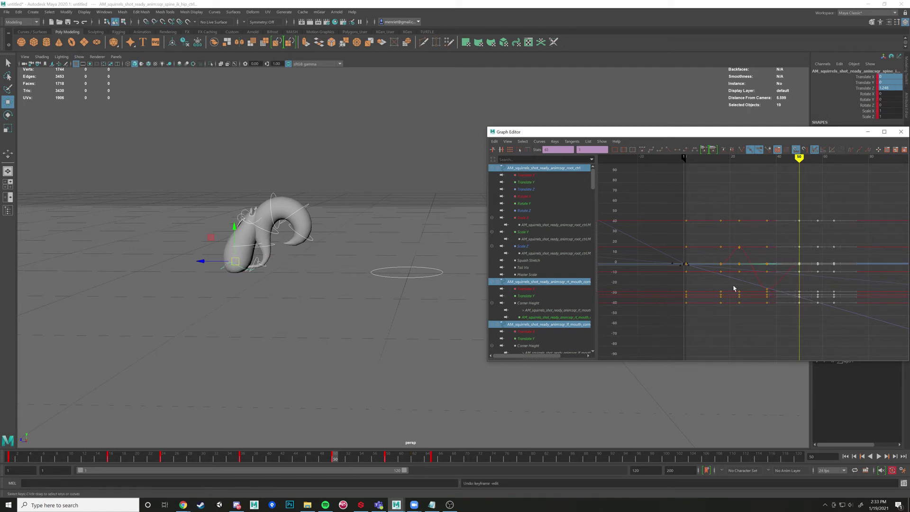
mouse_move(796, 162)
left_mouse_down()
mouse_move(690, 163)
mouse_move(799, 177)
mouse_move(834, 171)
mouse_move(723, 184)
mouse_move(831, 180)
mouse_move(716, 189)
mouse_move(682, 169)
mouse_move(824, 177)
mouse_move(732, 184)
mouse_move(836, 184)
mouse_move(723, 189)
mouse_move(735, 197)
mouse_move(720, 202)
mouse_move(739, 199)
mouse_move(720, 210)
mouse_move(739, 208)
mouse_move(722, 209)
mouse_move(739, 208)
mouse_move(876, 323)
left_mouse_up()
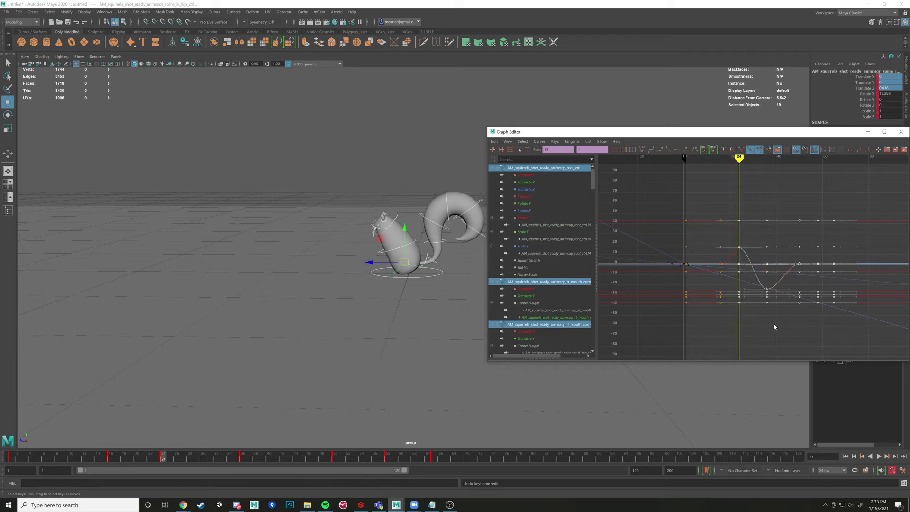
middle_click_drag(773, 320, 764, 324, "shift")
mouse_move(739, 163)
left_mouse_down()
mouse_move(701, 168)
mouse_move(755, 173)
left_mouse_up()
key("ctrl+z")
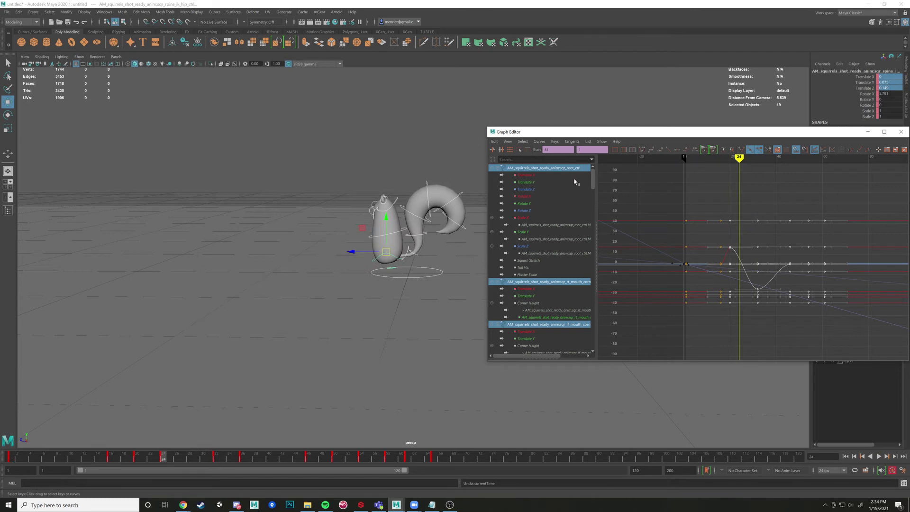
key("ctrl+z")
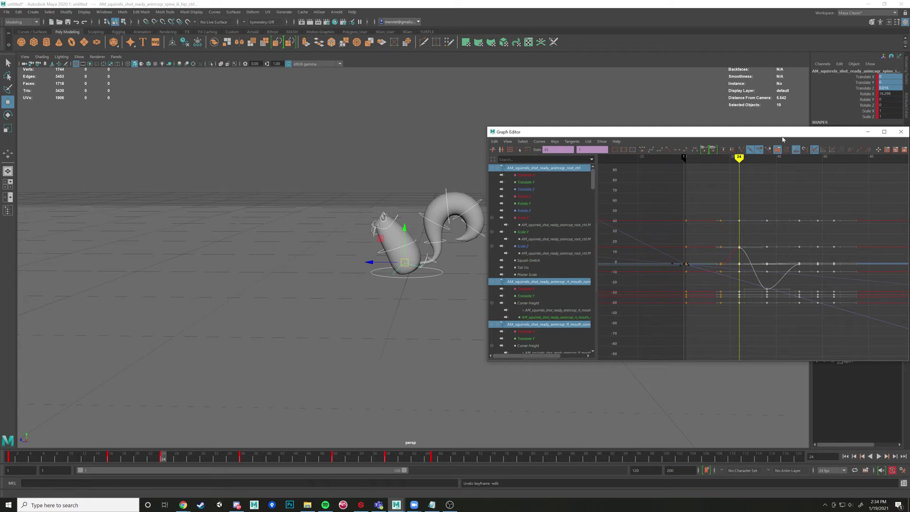
left_click_drag(779, 134, 792, 133)
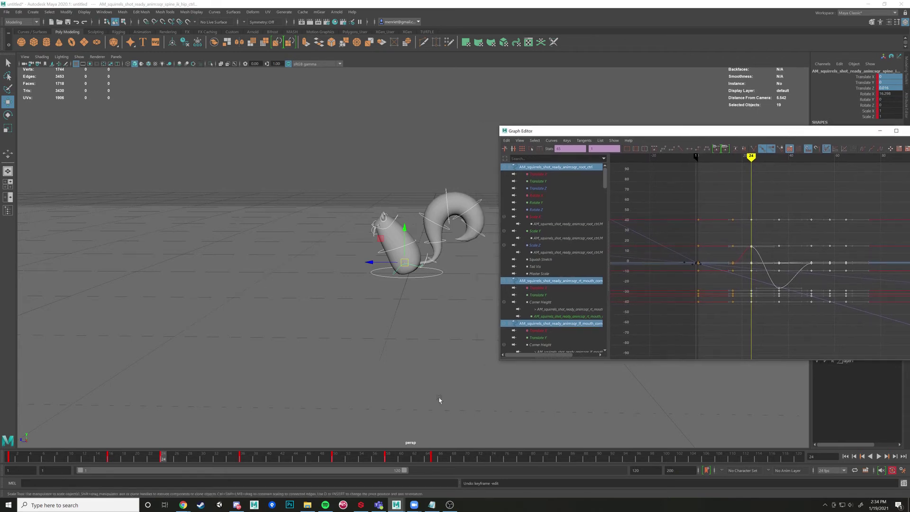
left_click(162, 459, "shift")
Step: Select the Time Slider range 24–65, play back, and reselect all 19 squirrel controls
left_click_drag(162, 459, 435, 459, "shift")
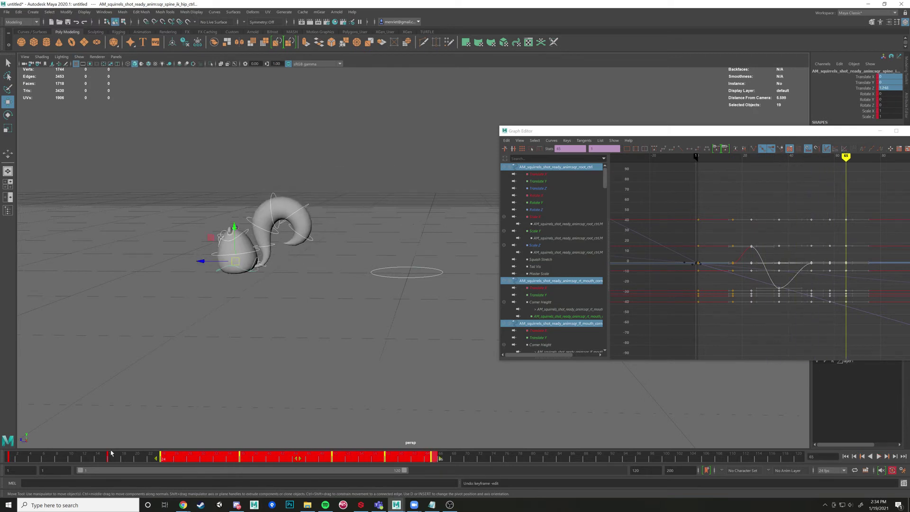
key("alt+v")
left_click_drag(170, 460, 119, 467)
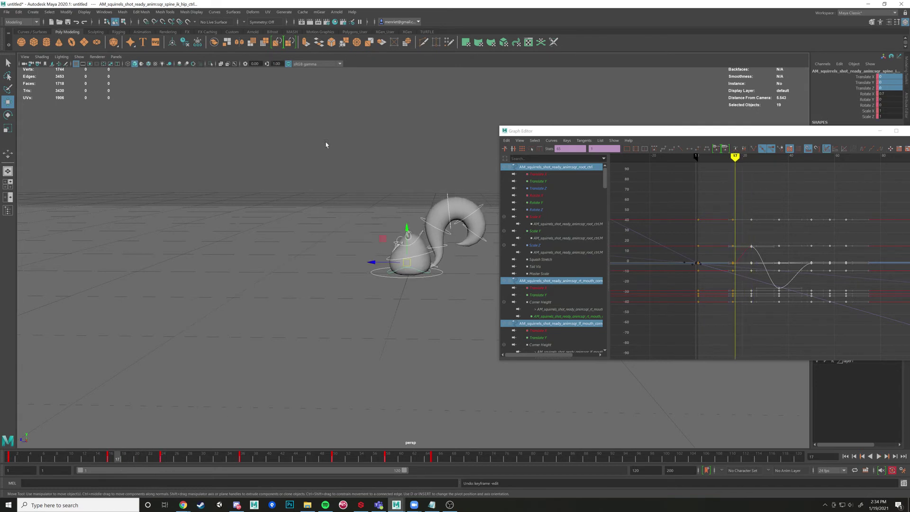
left_click(335, 231)
left_click_drag(360, 181, 492, 287)
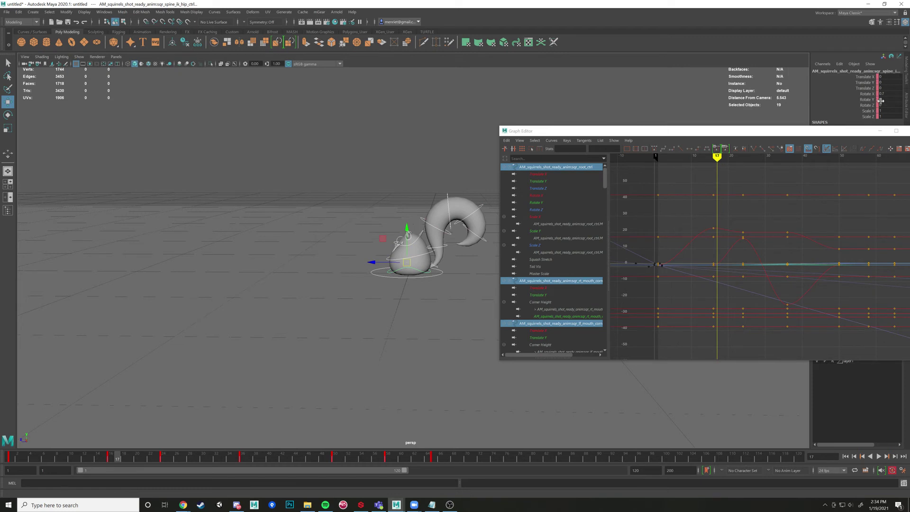
Step: Review the poses across frames 17–24 and shift the selected key range earlier
left_click_drag(121, 458, 432, 459)
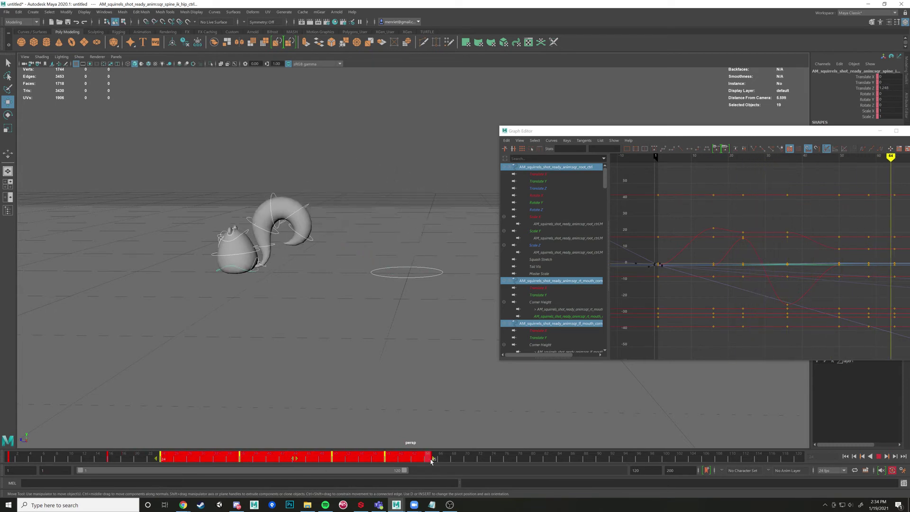
left_click(113, 456)
left_click_drag(113, 456, 433, 463)
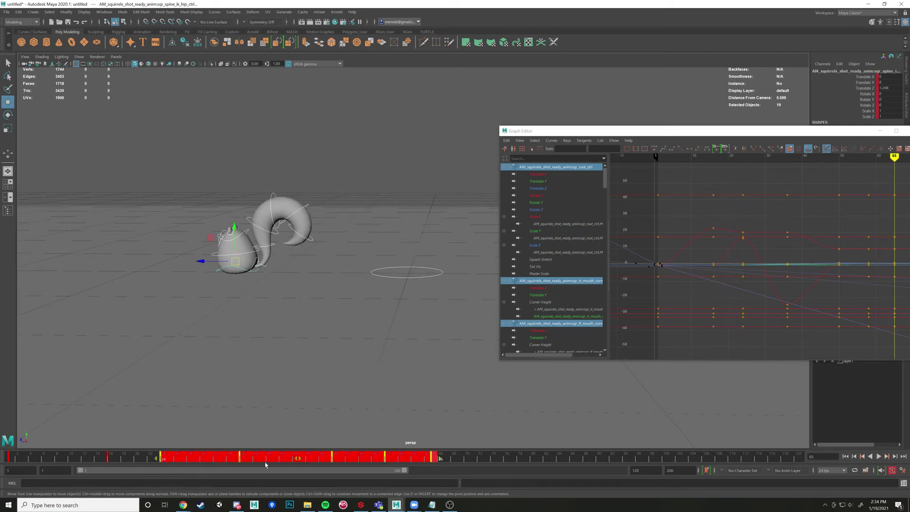
left_click_drag(300, 461, 272, 464)
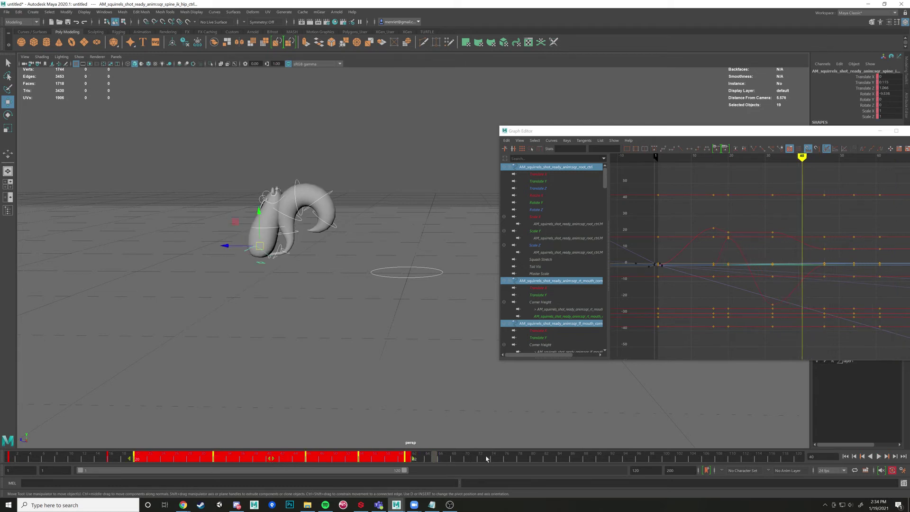
Step: Play back from frame 7 and review the squirrel's poses across frames 19–32
left_click_drag(486, 457, 51, 459)
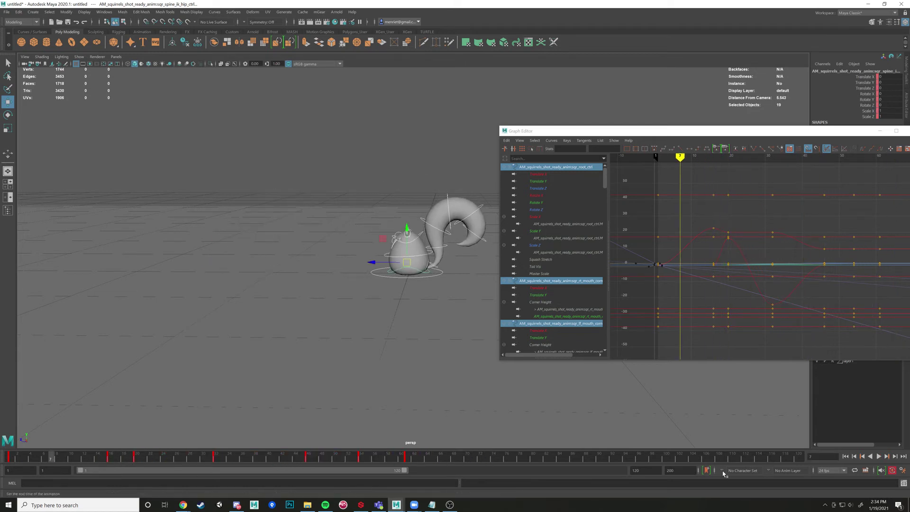
left_click(877, 456)
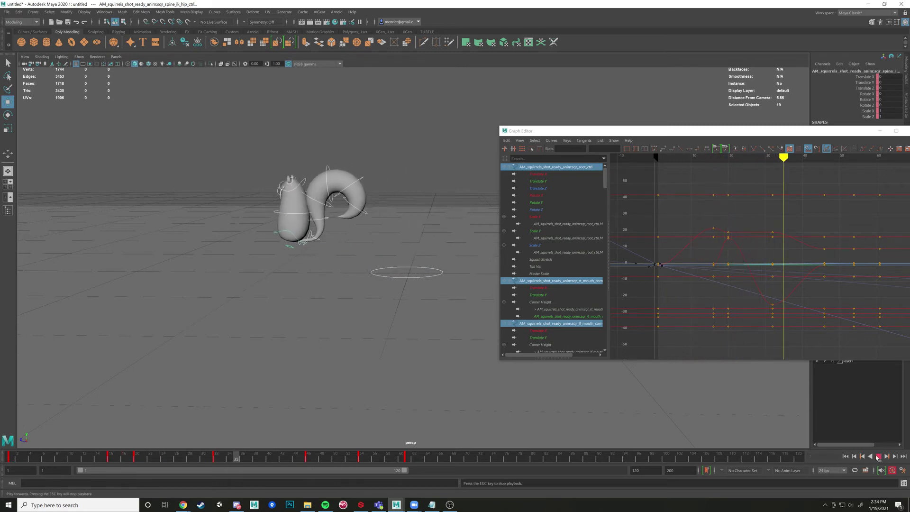
left_click(878, 456)
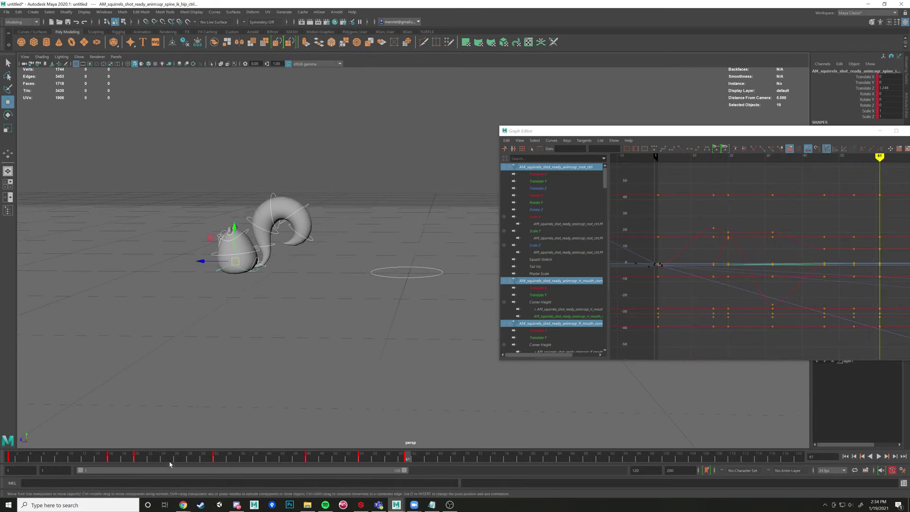
left_click_drag(76, 462, 18, 461)
left_click(877, 456)
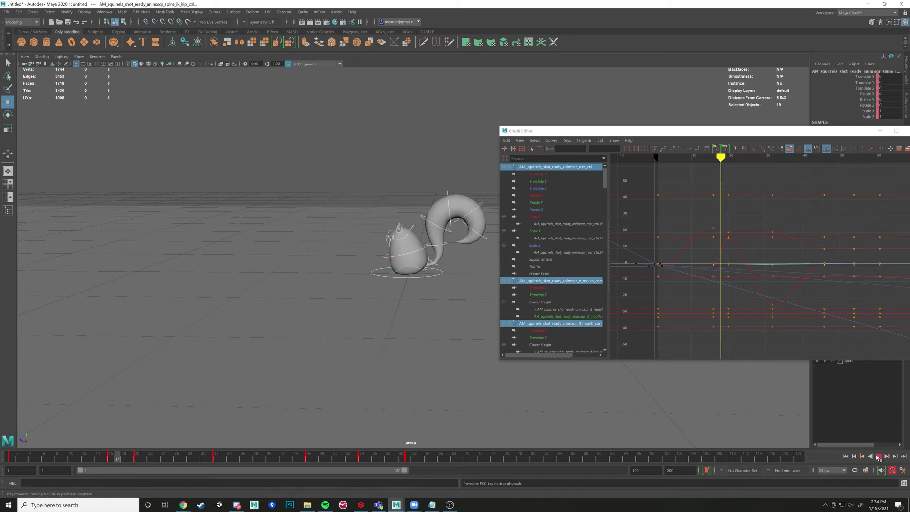
left_click_drag(125, 459, 411, 459)
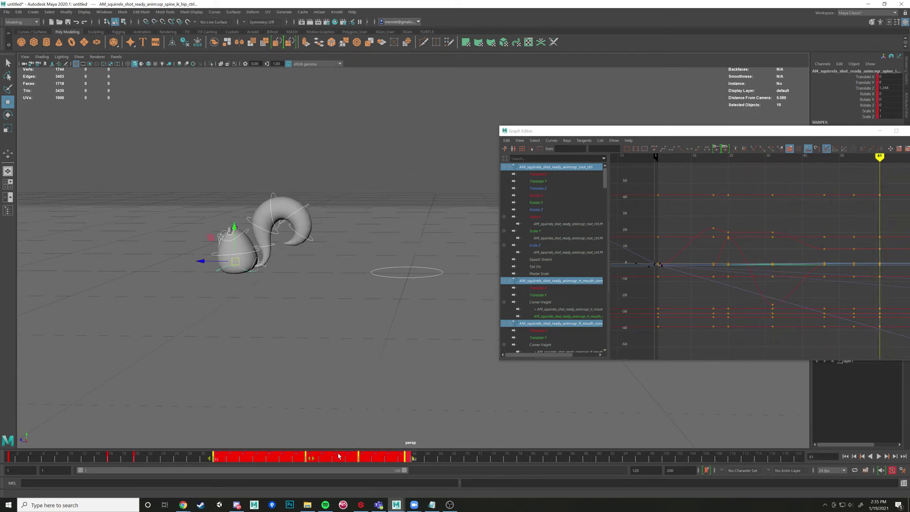
mouse_move(547, 462)
left_mouse_down()
mouse_move(189, 458)
mouse_move(216, 454)
left_mouse_up()
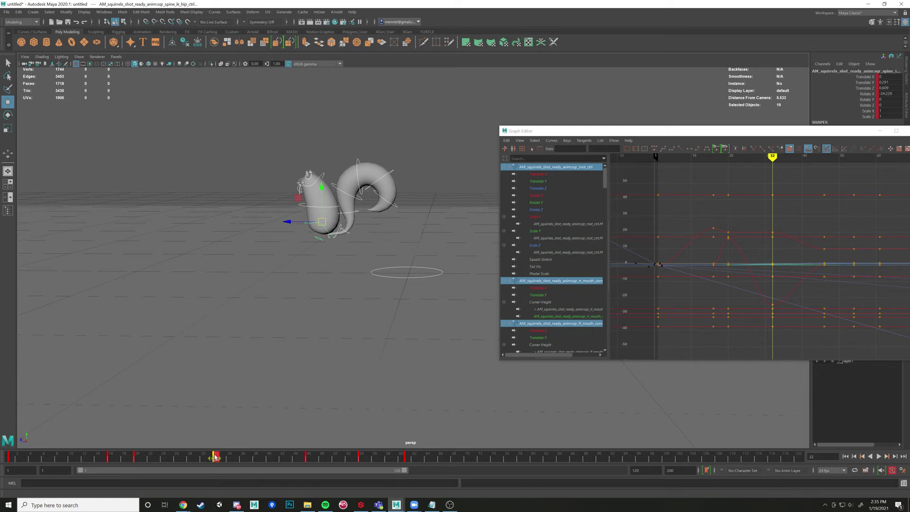
Step: Shift the keys in frames 32–61 about 3 frames earlier and replay to review
left_click_drag(215, 456, 409, 458, "shift")
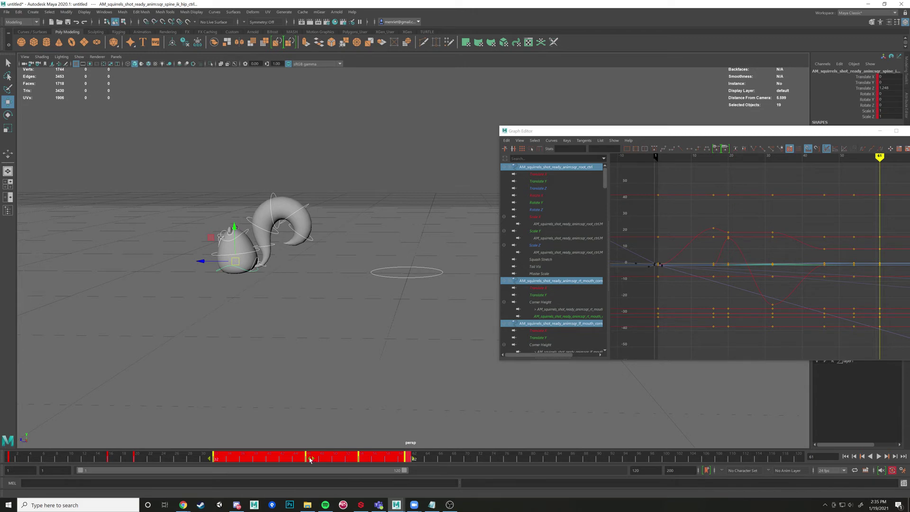
left_click_drag(311, 458, 278, 460)
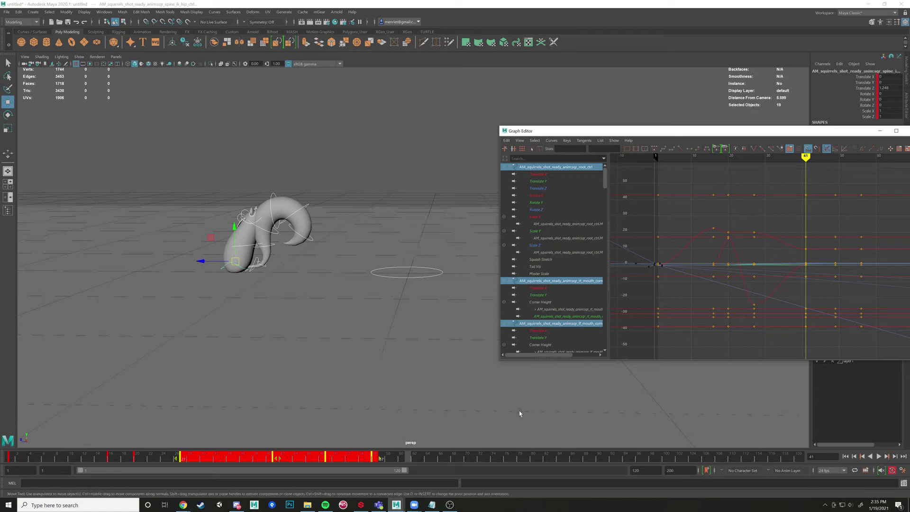
left_click_drag(509, 458, 43, 459)
left_click(878, 456)
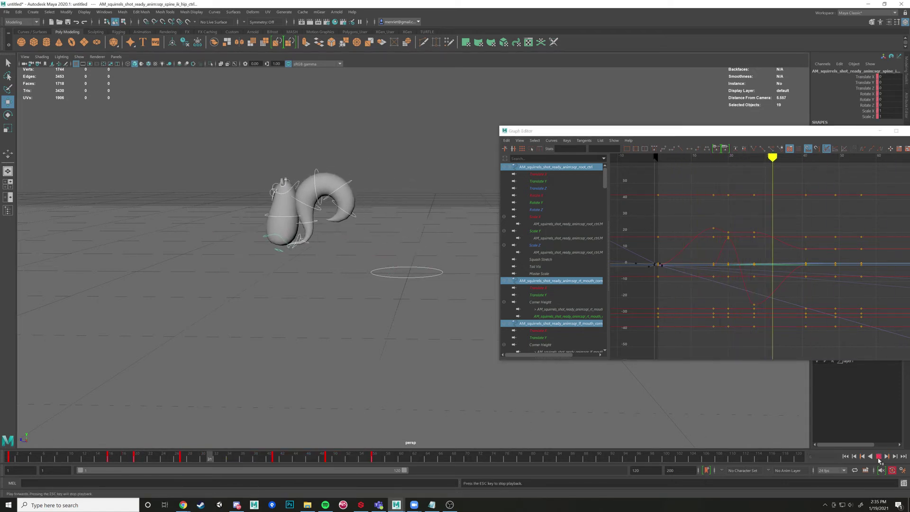
mouse_move(236, 459)
left_mouse_down()
mouse_move(95, 458)
mouse_move(273, 461)
left_mouse_up()
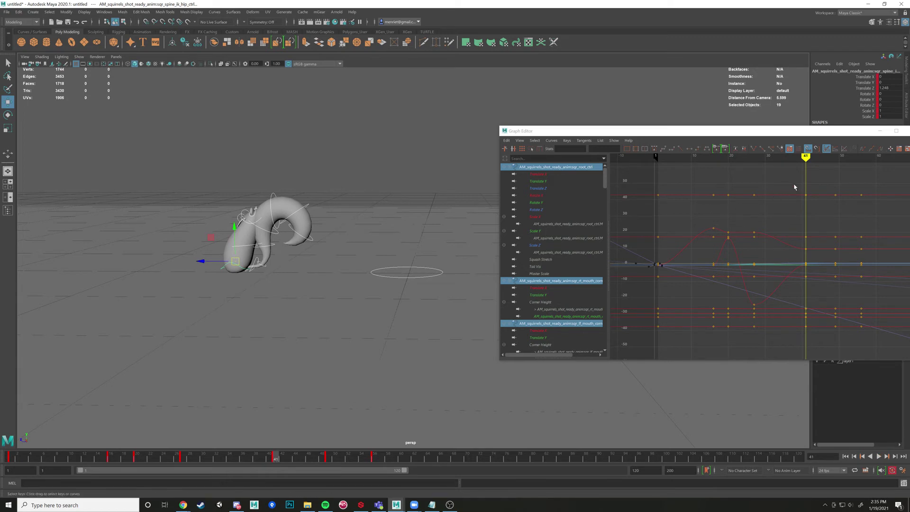
Step: Frame the later block of keys and trial-shift it 7 frames earlier
scroll(769, 263, "down", 5)
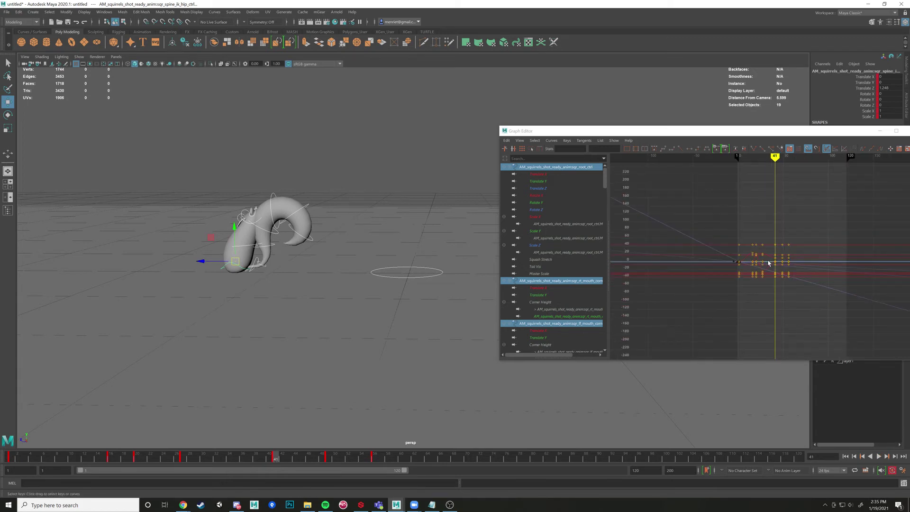
middle_click_drag(769, 263, 734, 260, "alt")
left_click_drag(775, 308, 775, 307)
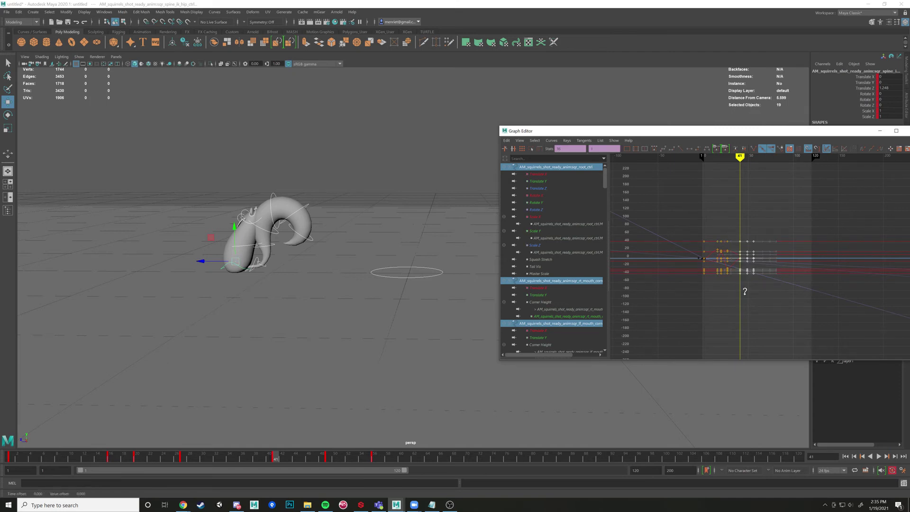
middle_click_drag(744, 291, 843, 285, "shift")
Step: Undo that move, then shift the keys after frame 41 seven frames earlier, easing back one frame
scroll(739, 295, "up", 8)
scroll(736, 290, "down", 3)
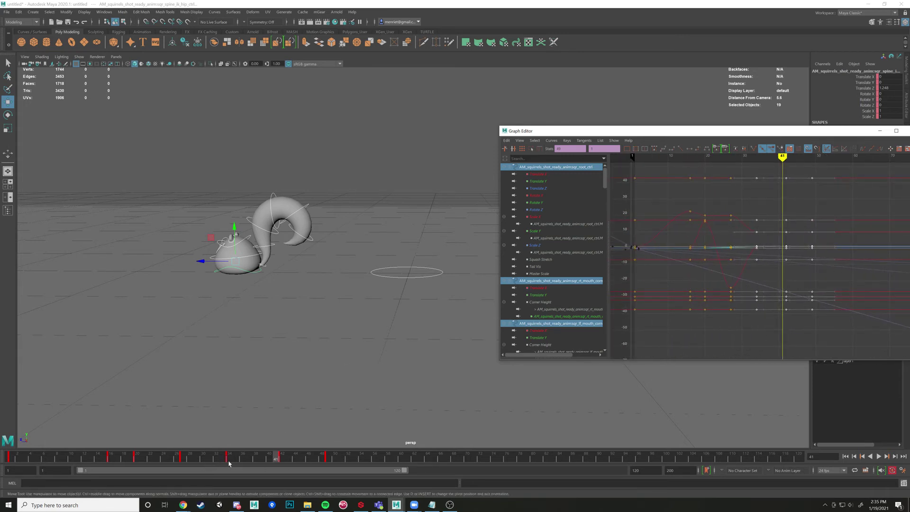
key("ctrl+z")
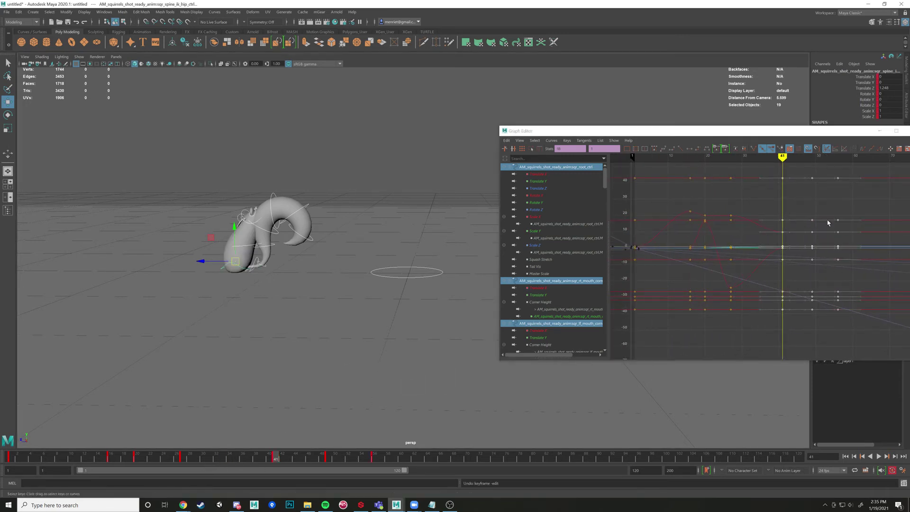
middle_click_drag(806, 335, 781, 335, "shift")
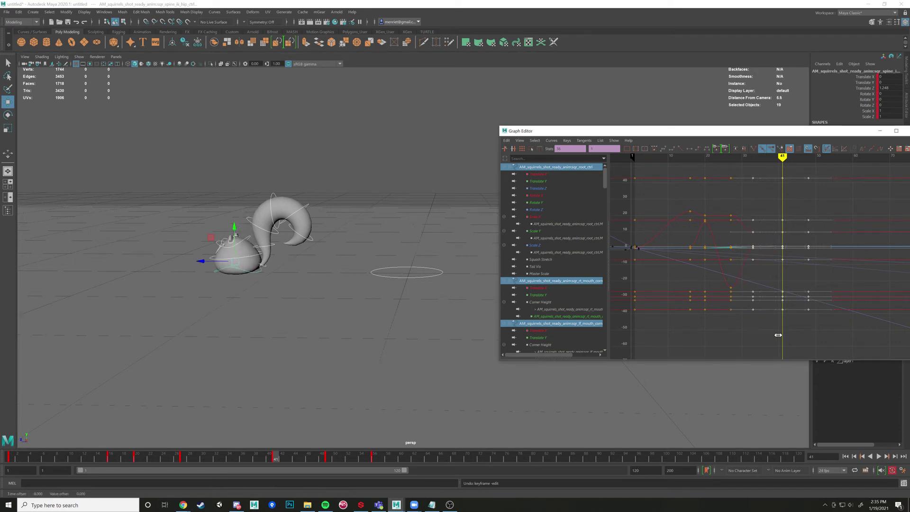
middle_click_drag(777, 335, 783, 334, "shift")
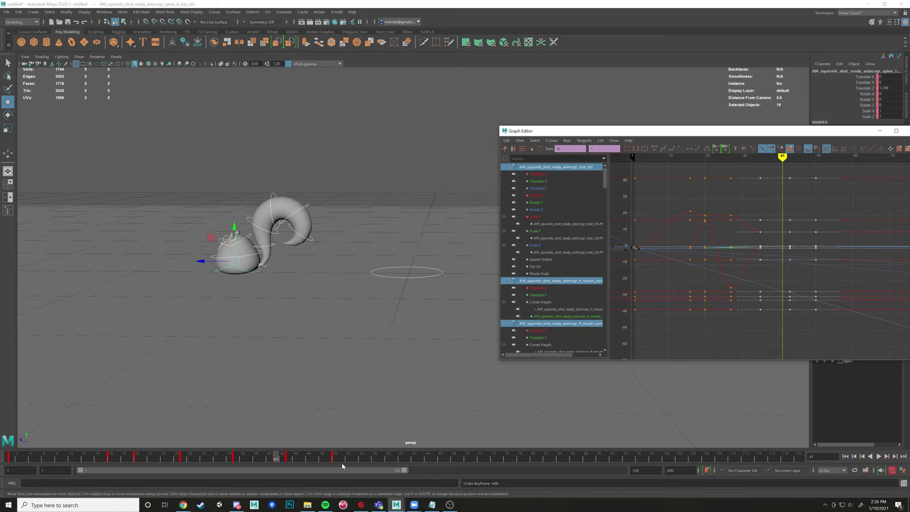
Step: Review the hop at frames 27 and 35, then move the key range one frame earlier
left_click_drag(342, 460, 191, 461)
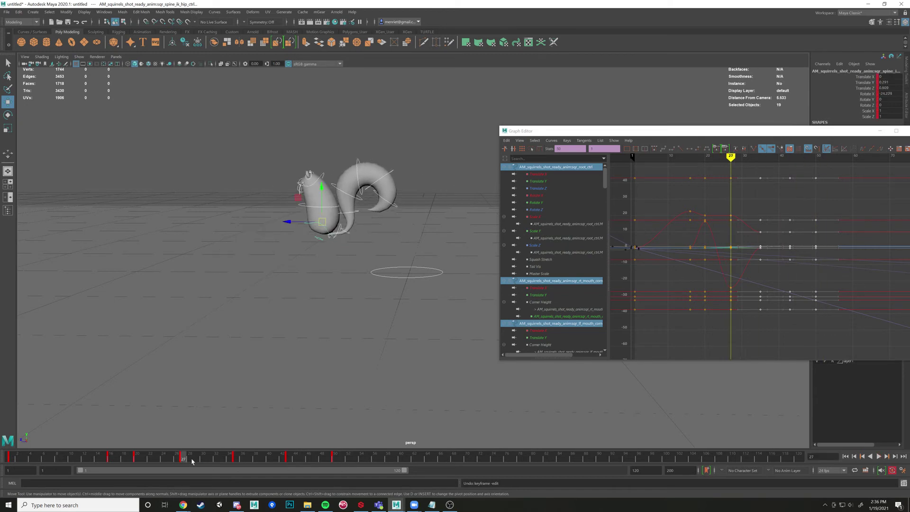
left_click(879, 457)
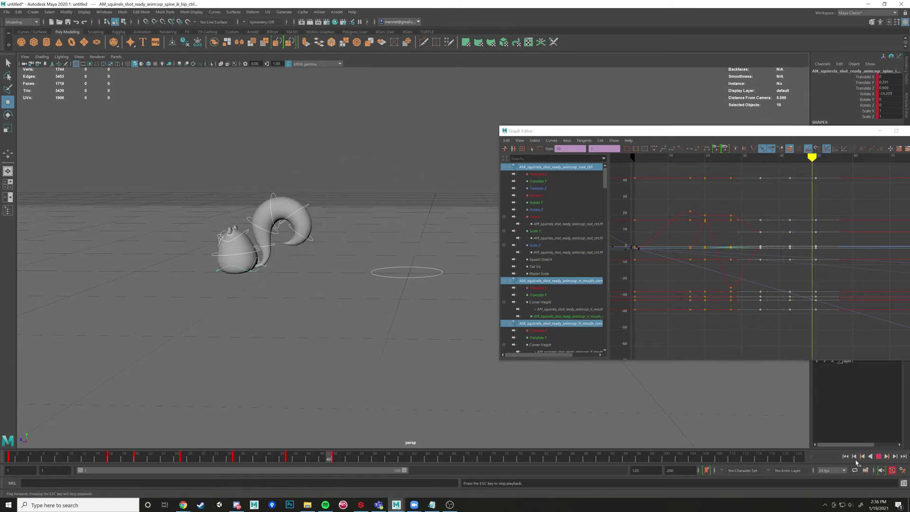
left_click(127, 459)
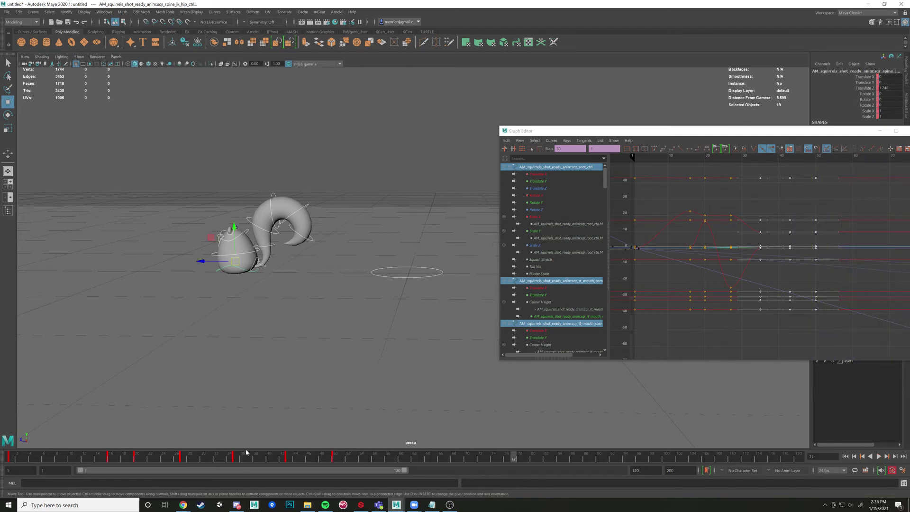
left_click_drag(225, 458, 282, 462)
left_click(364, 456)
left_click(180, 460)
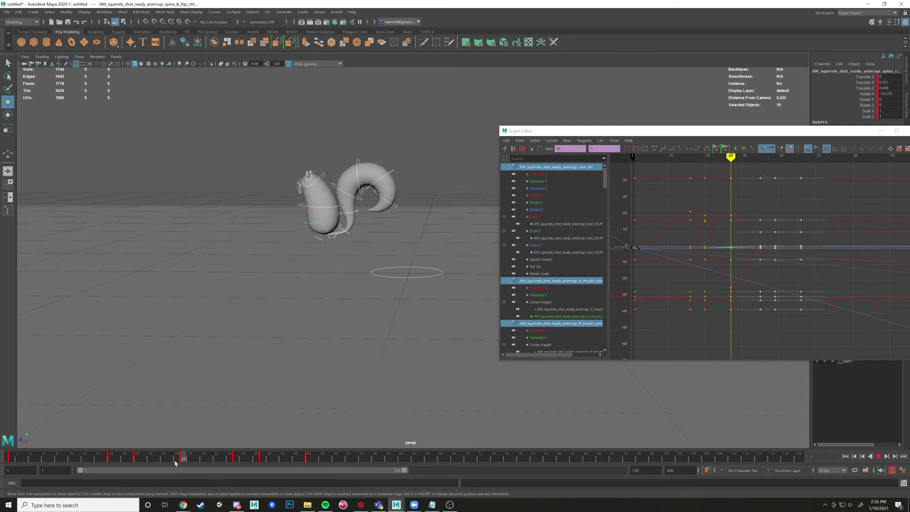
Step: Play back to check the timing and shorten the playback range to end at frame 47
left_click(878, 455)
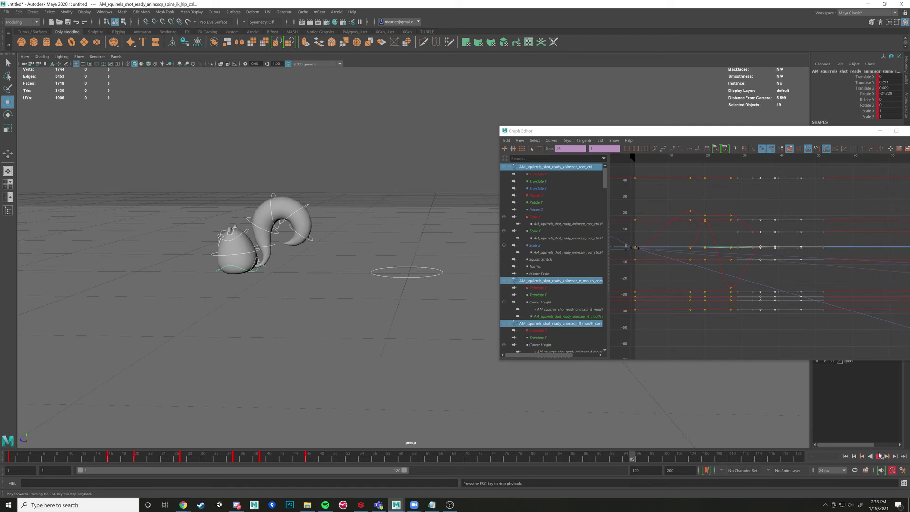
left_click(877, 456)
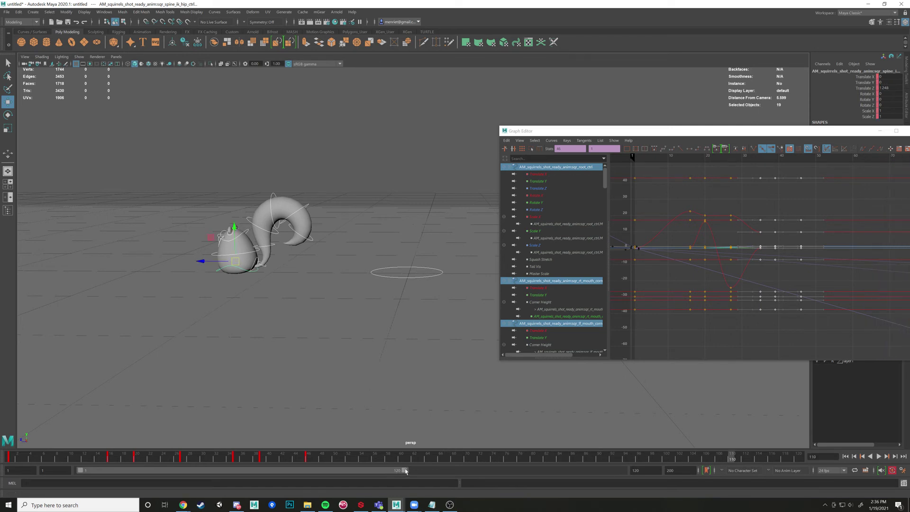
left_click_drag(405, 471, 202, 485)
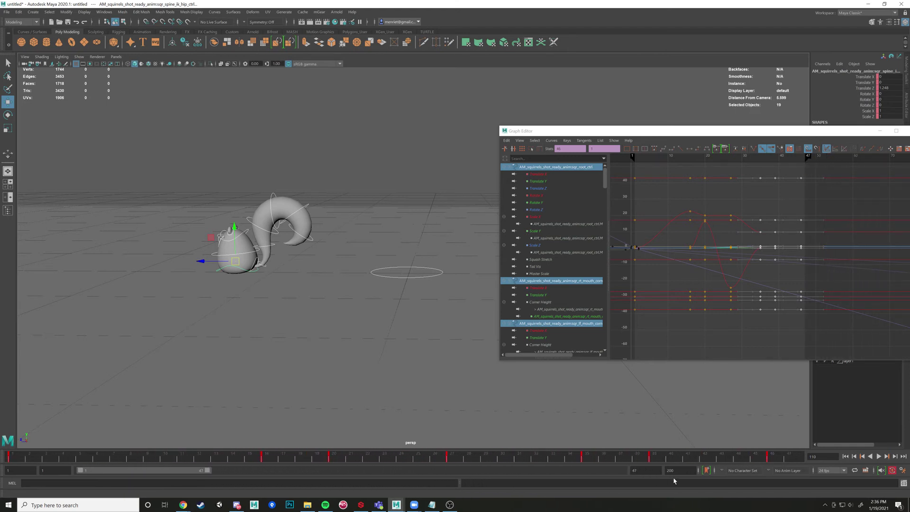
left_click(862, 456)
left_click(888, 456)
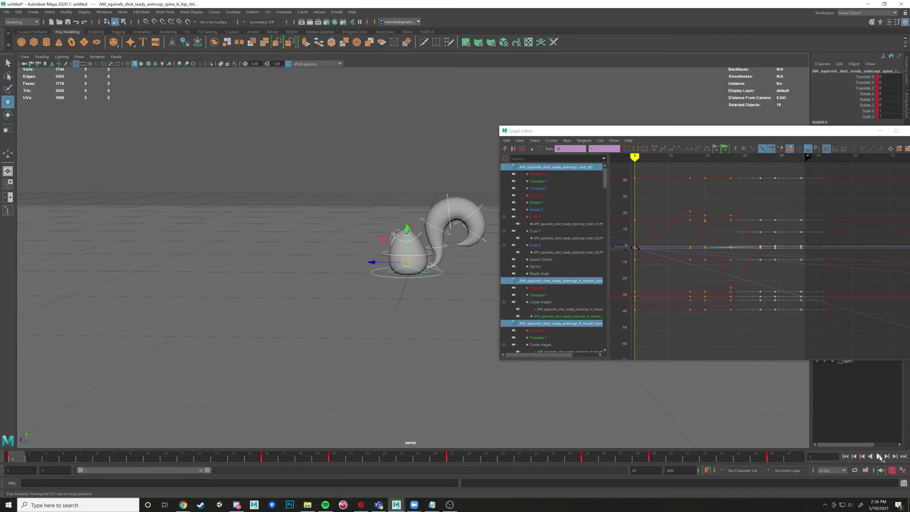
left_click(879, 456)
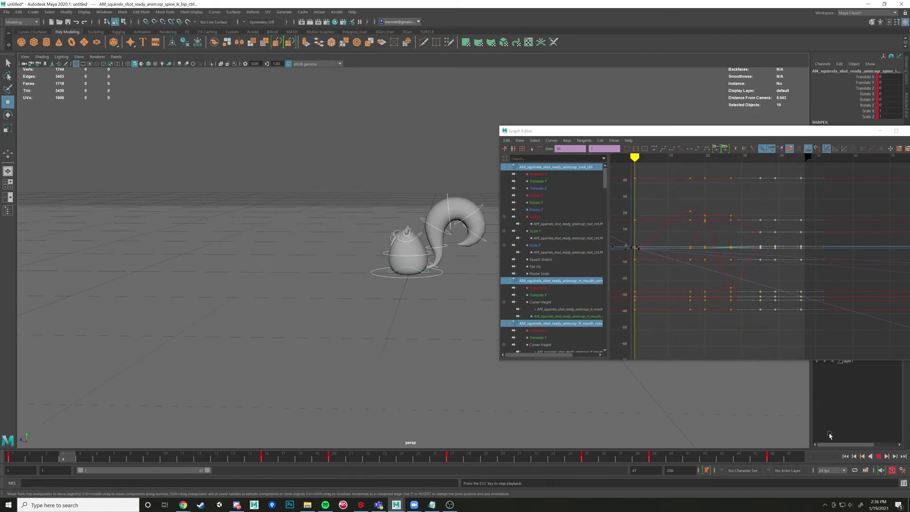
left_click(878, 457)
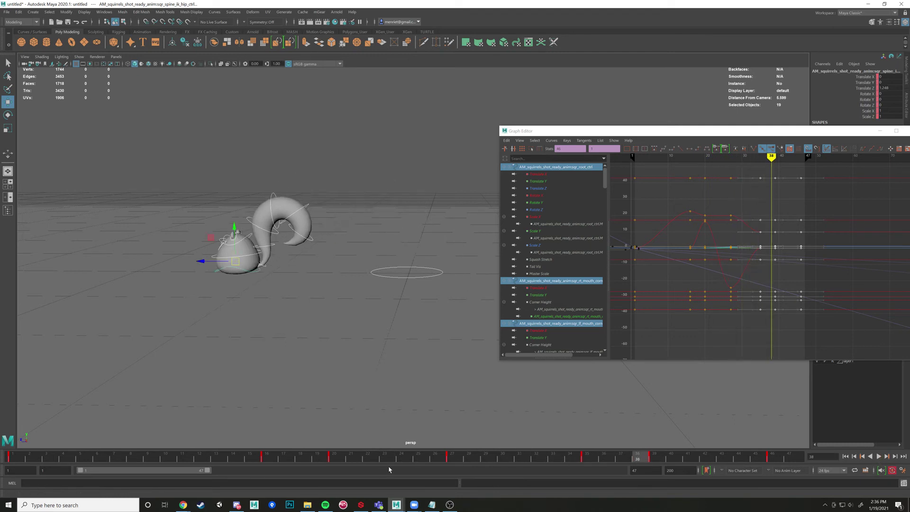
key("alt+v")
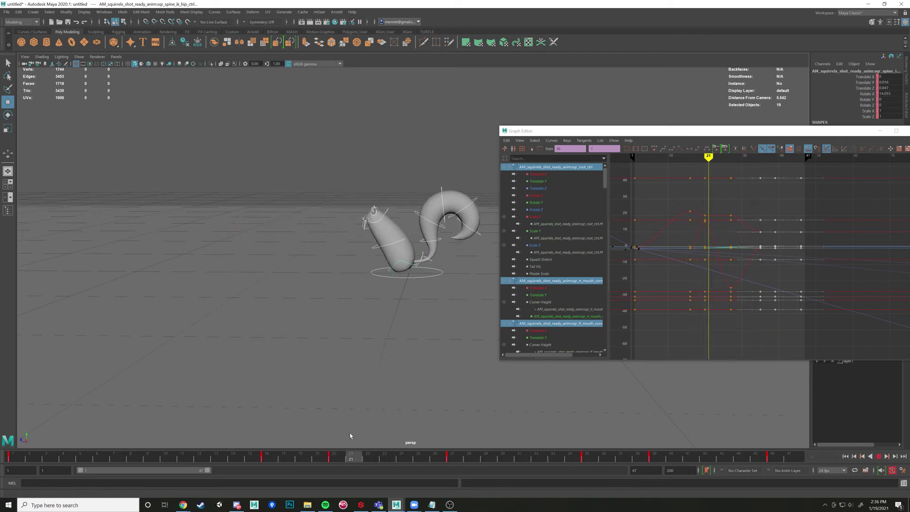
key("alt+v")
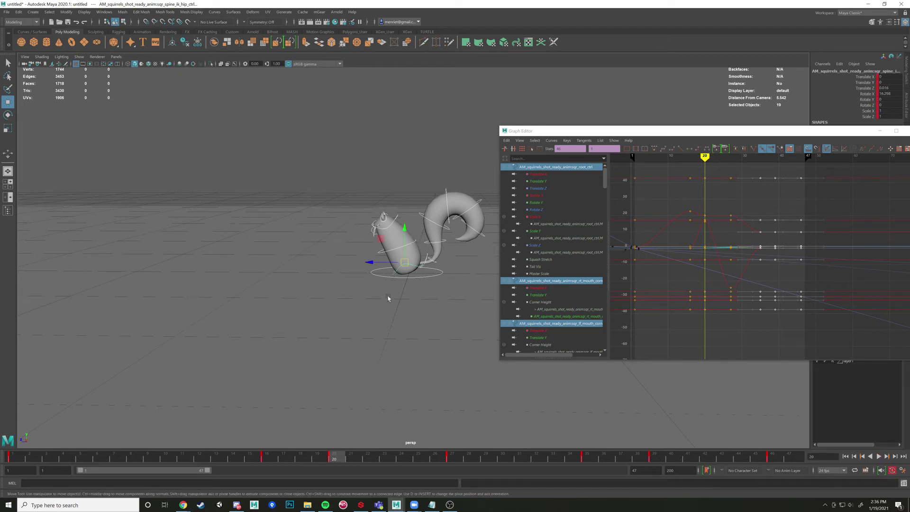
key("shift+alt+v")
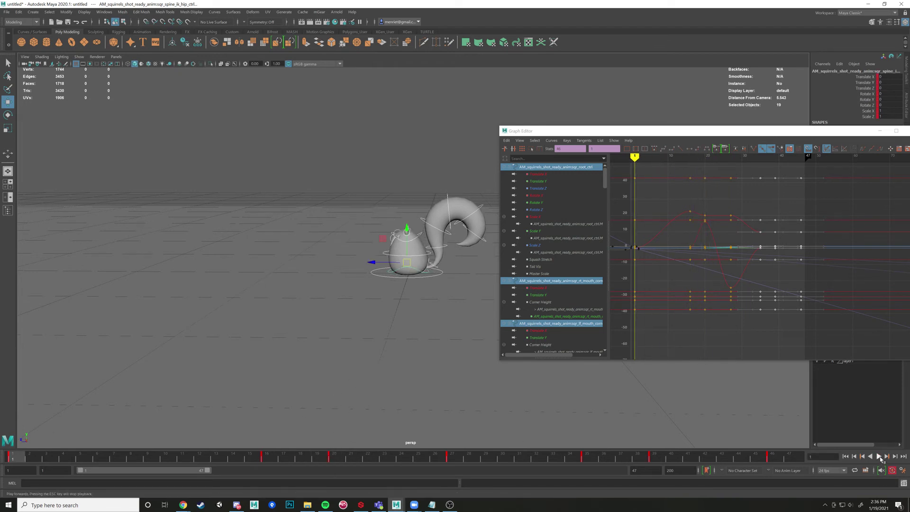
left_click(879, 456)
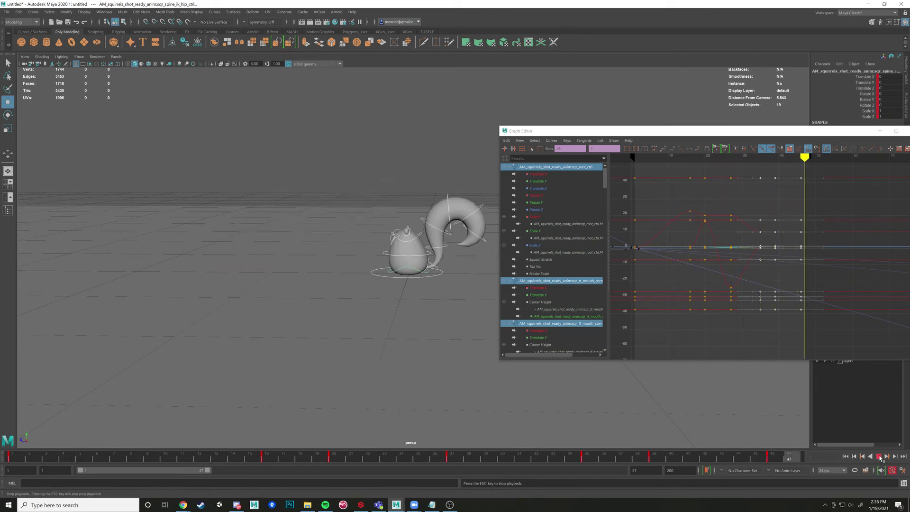
Step: Select only the hip control and display just its Translate Z curve
key("Escape")
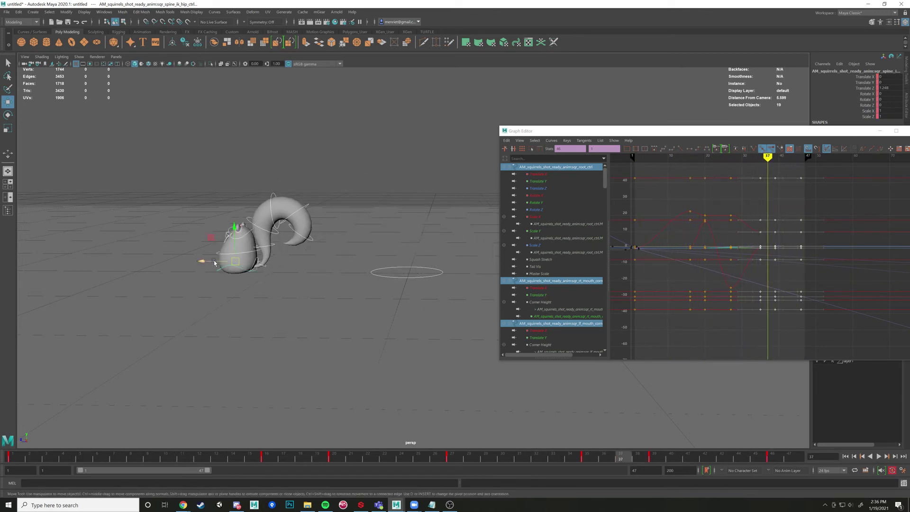
left_click(217, 271)
left_click(219, 270)
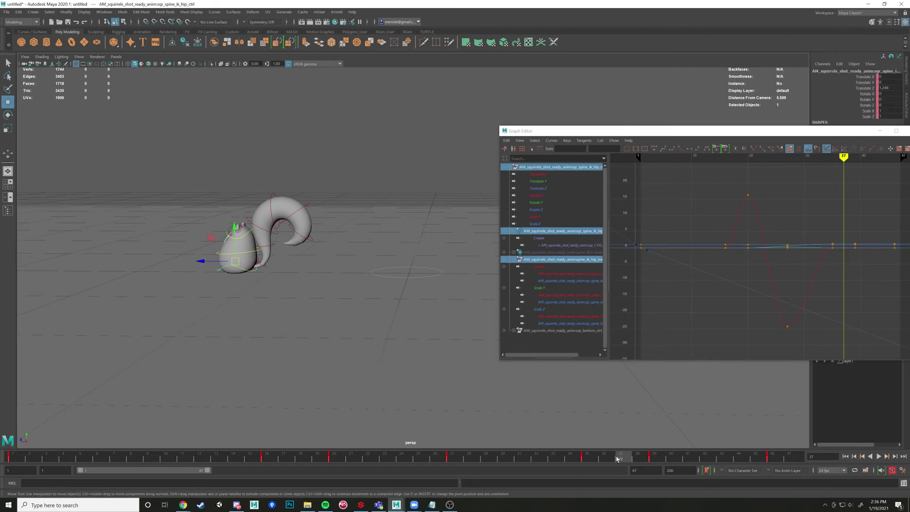
left_click_drag(617, 458, 586, 458)
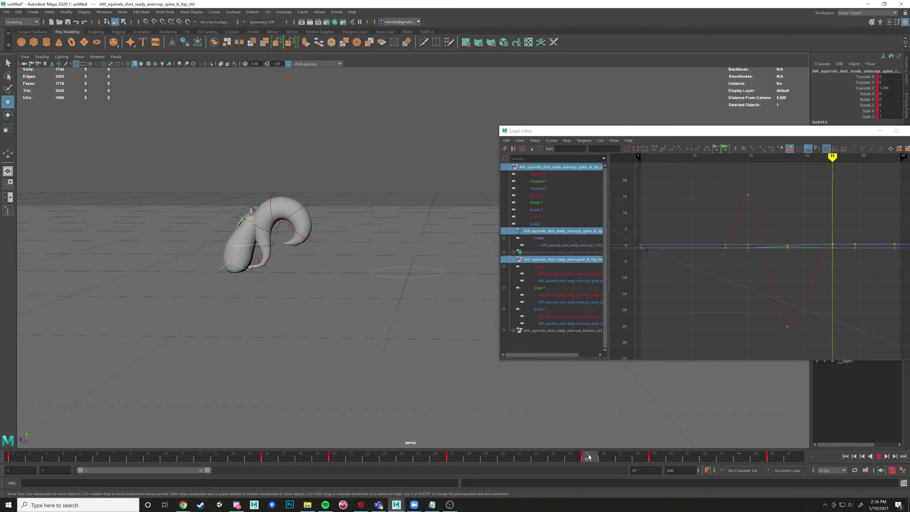
left_click(537, 174)
left_click(542, 188)
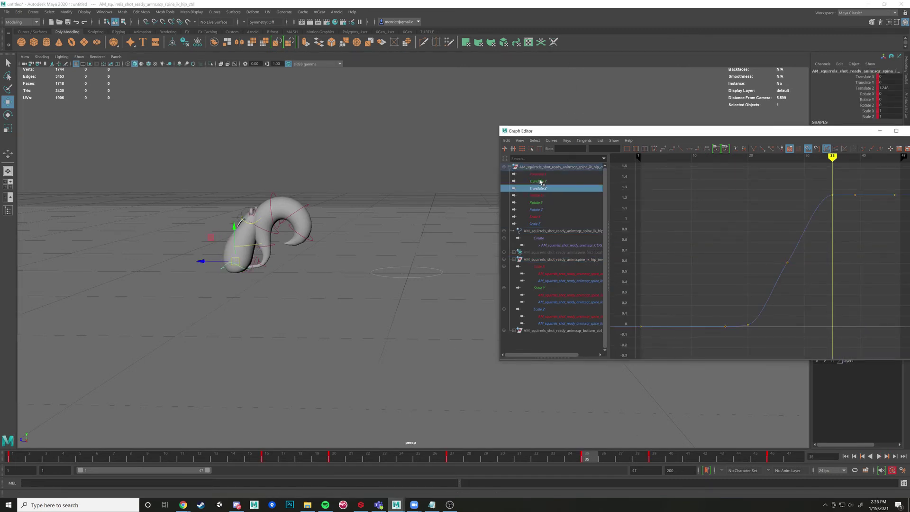
Step: Frame the Translate Z key at frame 35 and play back to check the motion around it
scroll(819, 234, "up", 3)
middle_click_drag(809, 231, 753, 257, "alt")
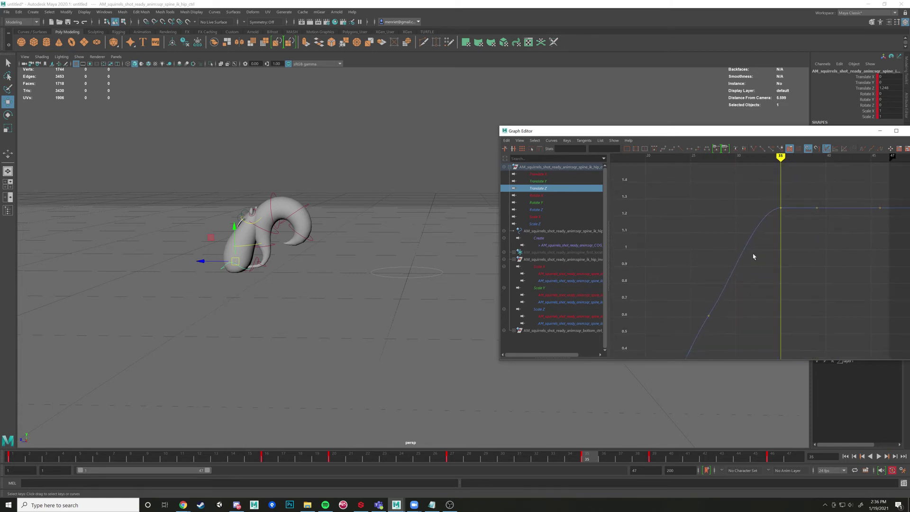
key("alt+v")
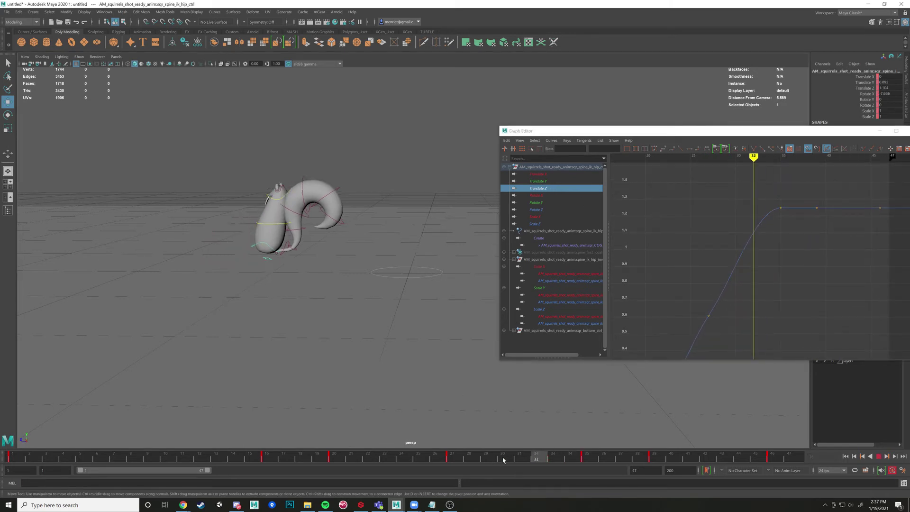
left_click_drag(564, 461, 286, 463)
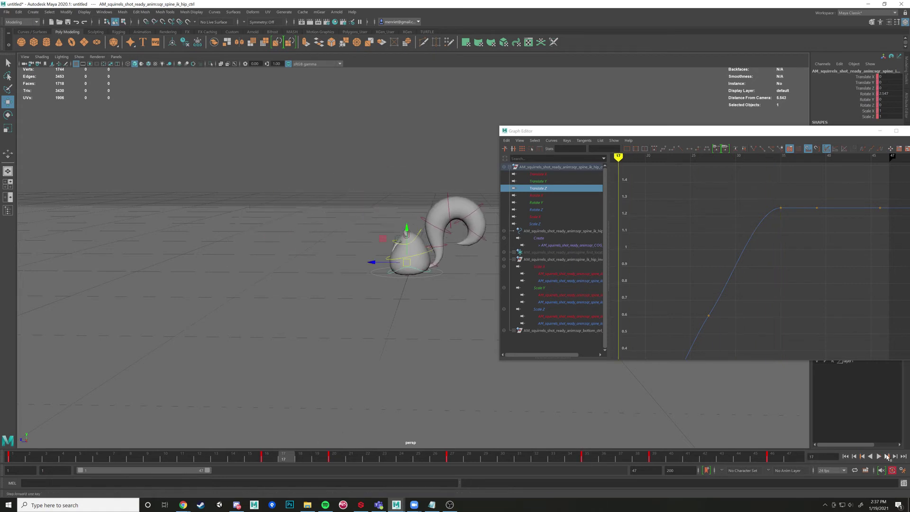
left_click(879, 456)
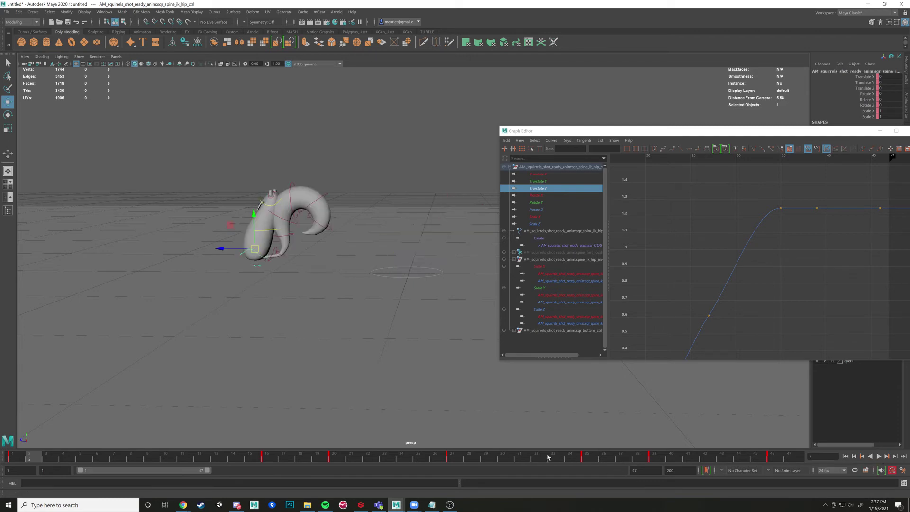
mouse_move(498, 465)
left_mouse_down()
mouse_move(602, 478)
mouse_move(521, 479)
mouse_move(597, 487)
mouse_move(592, 478)
left_mouse_up()
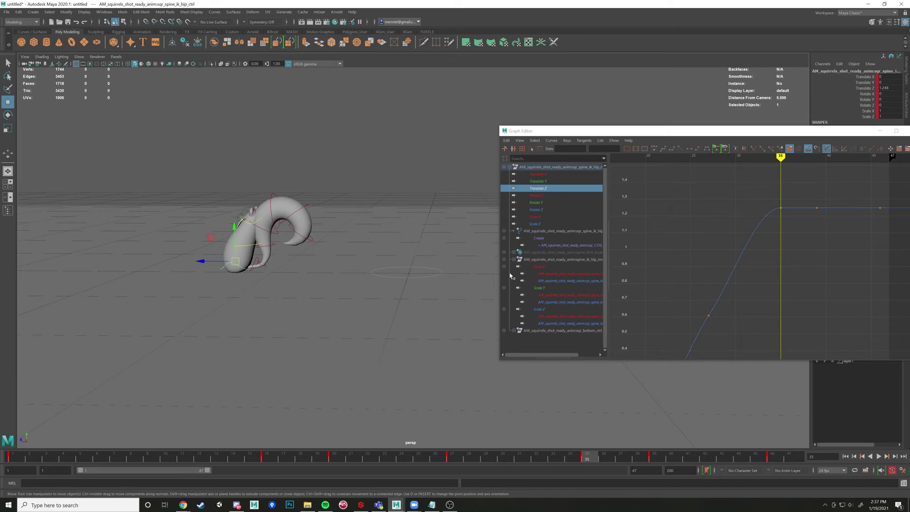
Step: Show the hip's Translate Y curve and frame the hop between frames 20 and 30
left_click(538, 181)
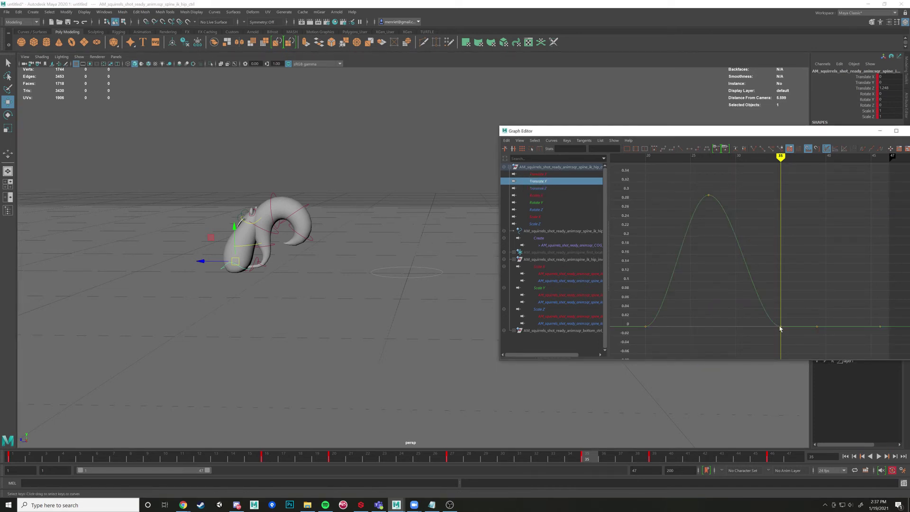
scroll(786, 318, "up", 5)
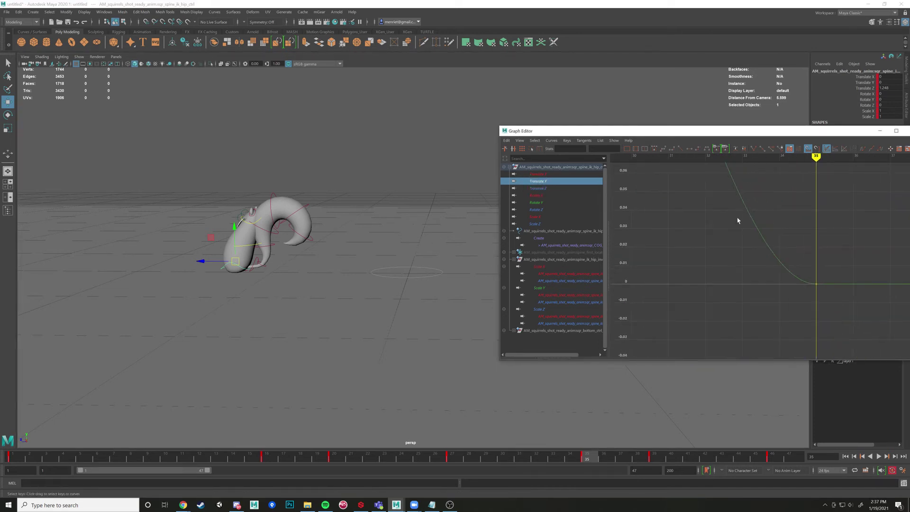
scroll(775, 278, "down", 3)
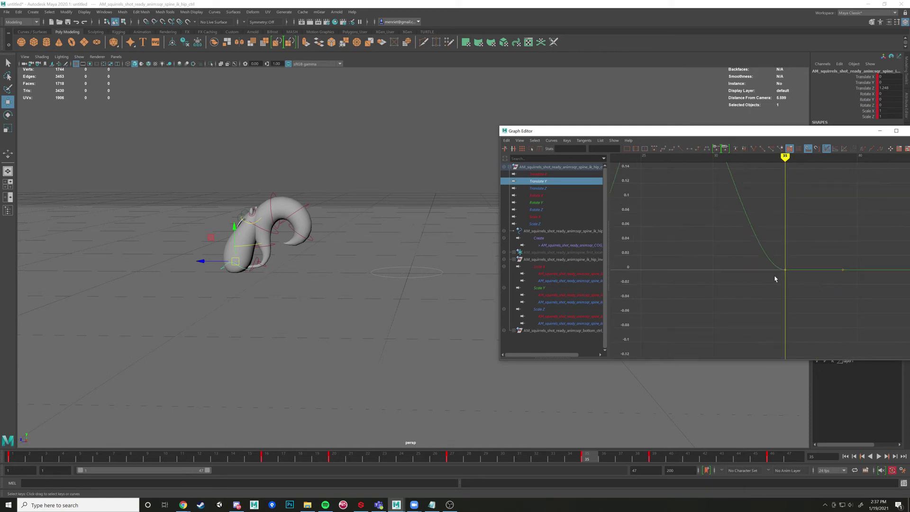
scroll(780, 275, "up", 3)
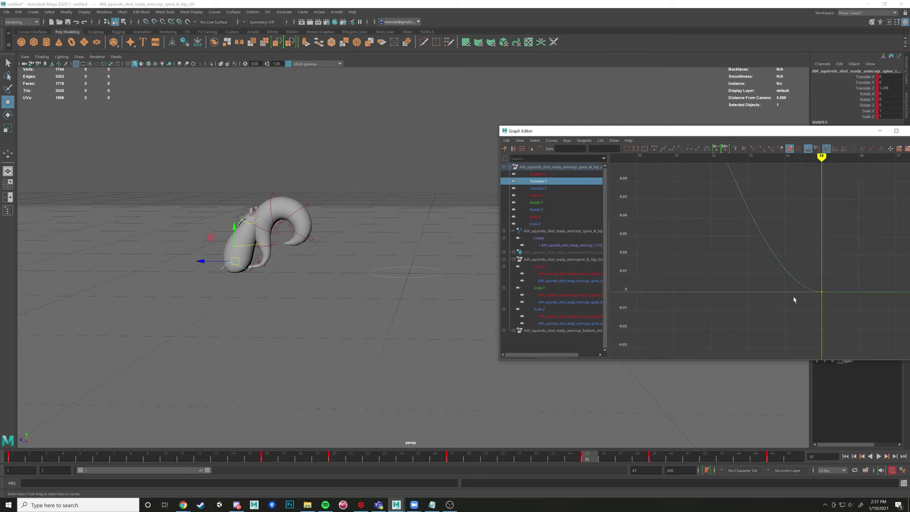
middle_click_drag(794, 300, 896, 313, "alt")
scroll(733, 305, "down", 8)
scroll(748, 303, "up", 6)
middle_click_drag(759, 292, 816, 296, "alt")
scroll(813, 296, "down", 5)
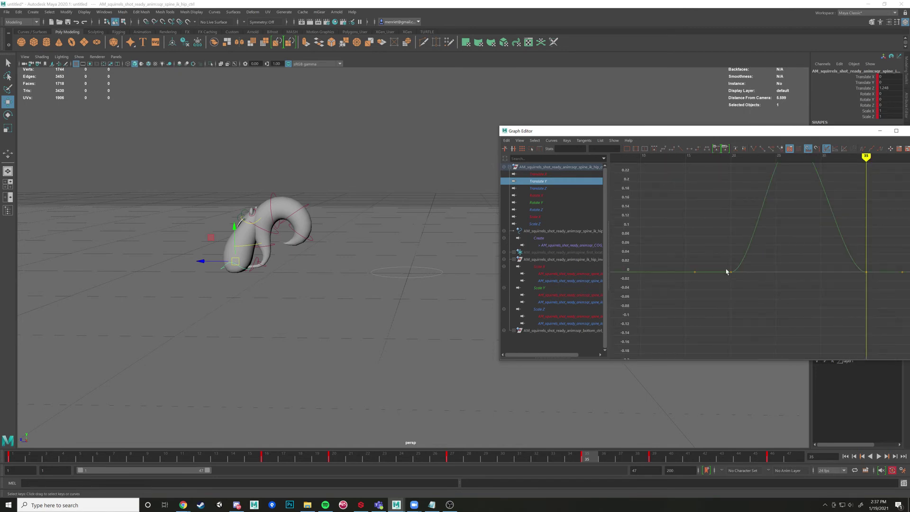
Step: Select the hop keys at frames 20 and 35 and scrub through the hop
left_click(731, 271)
scroll(758, 275, "up", 3)
left_click_drag(827, 306, 792, 315)
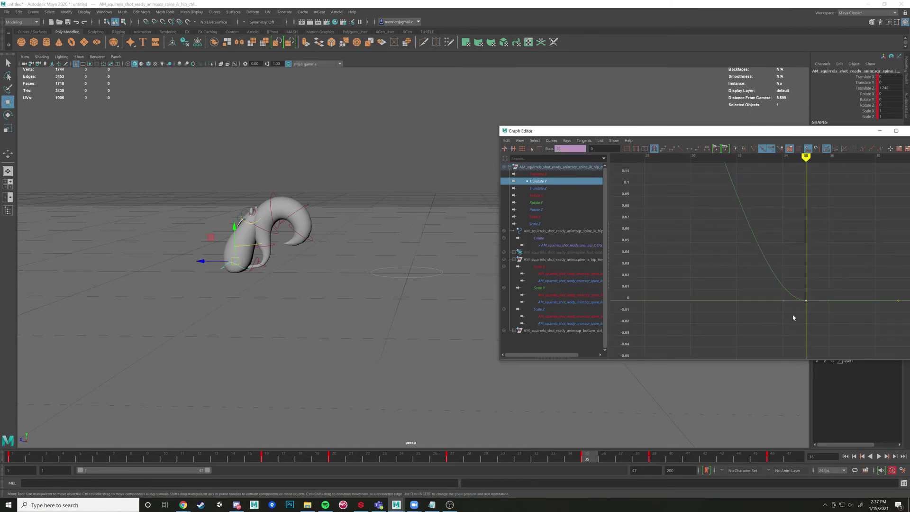
scroll(731, 308, "down", 3)
scroll(730, 304, "up", 2)
scroll(736, 194, "down", 4)
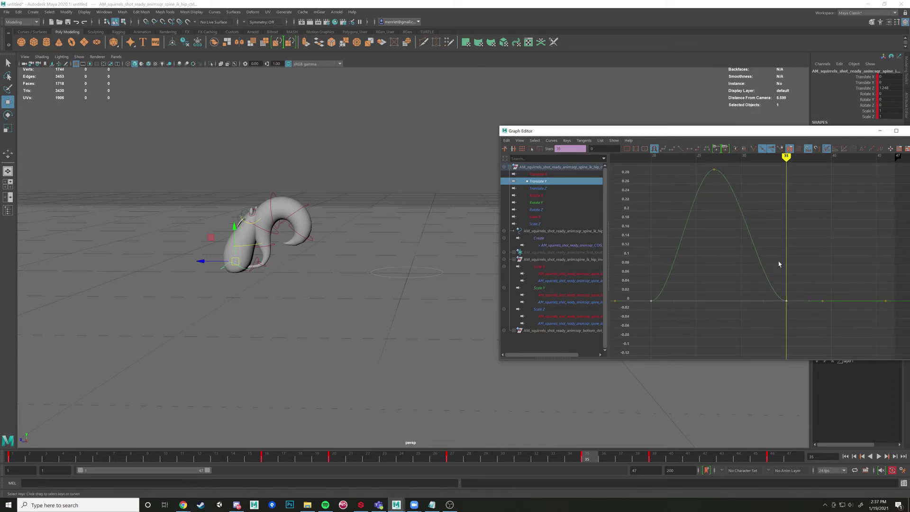
mouse_move(785, 160)
left_mouse_down()
mouse_move(642, 159)
mouse_move(811, 158)
mouse_move(696, 166)
mouse_move(788, 178)
mouse_move(795, 199)
left_mouse_up()
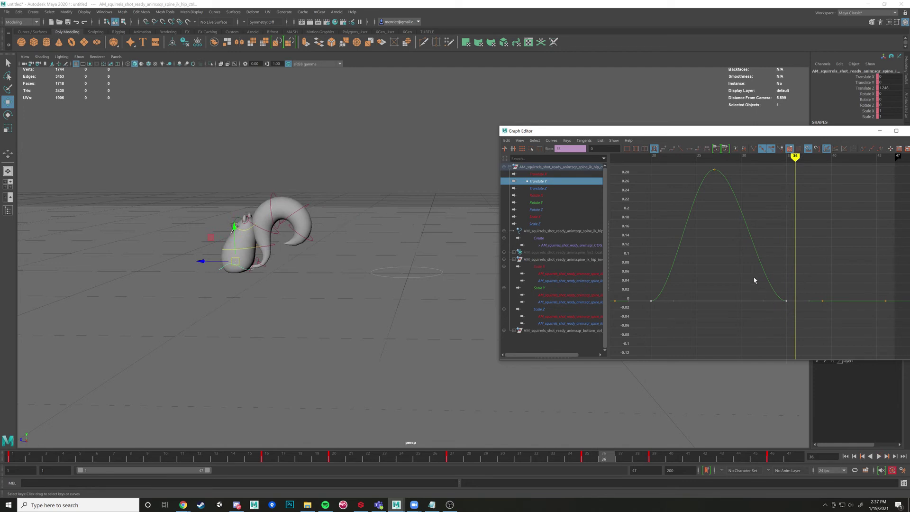
Step: Give the three Translate Y hump keys linear tangents, forming a sharp peak near 0.28
scroll(718, 254, "down", 2)
scroll(692, 213, "up", 2)
scroll(682, 201, "down", 1)
left_click_drag(664, 184, 797, 311)
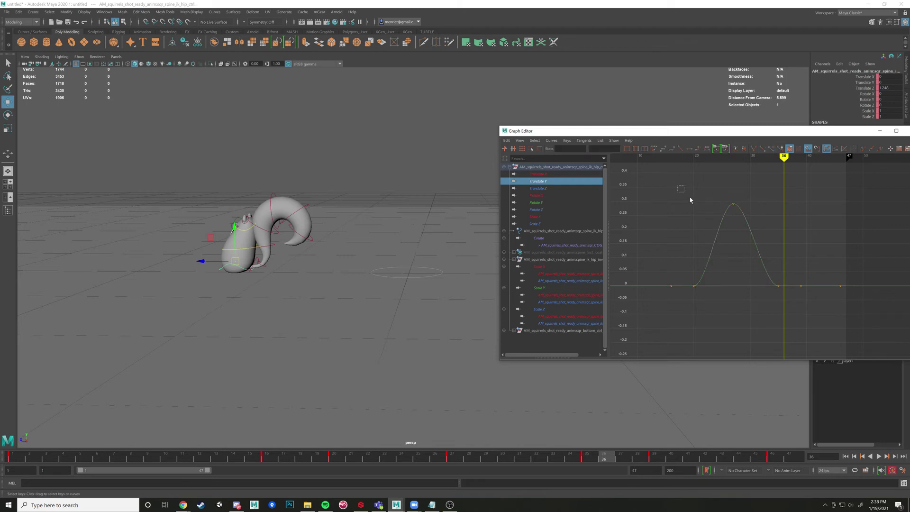
left_click_drag(678, 187, 782, 315)
left_click(682, 151)
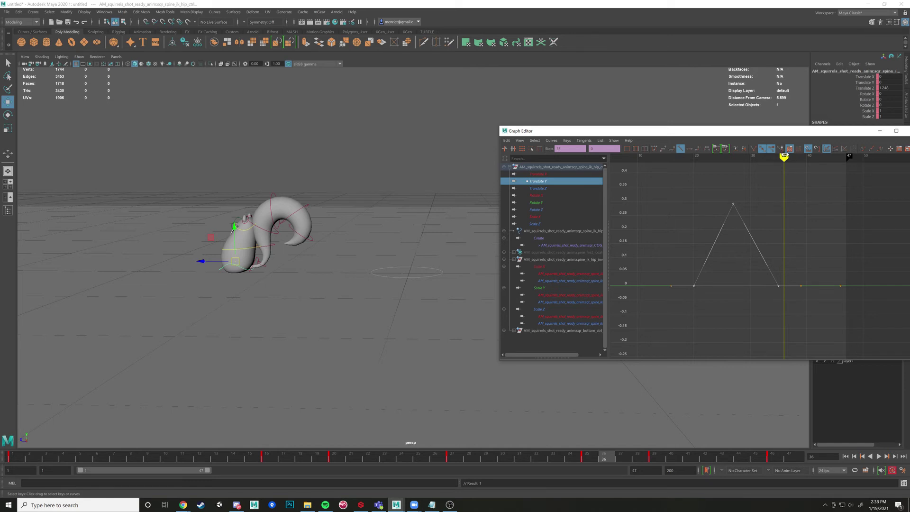
Step: Preview the sharp hop, then restore spline tangents on the selected Translate Y keys
key("alt+v")
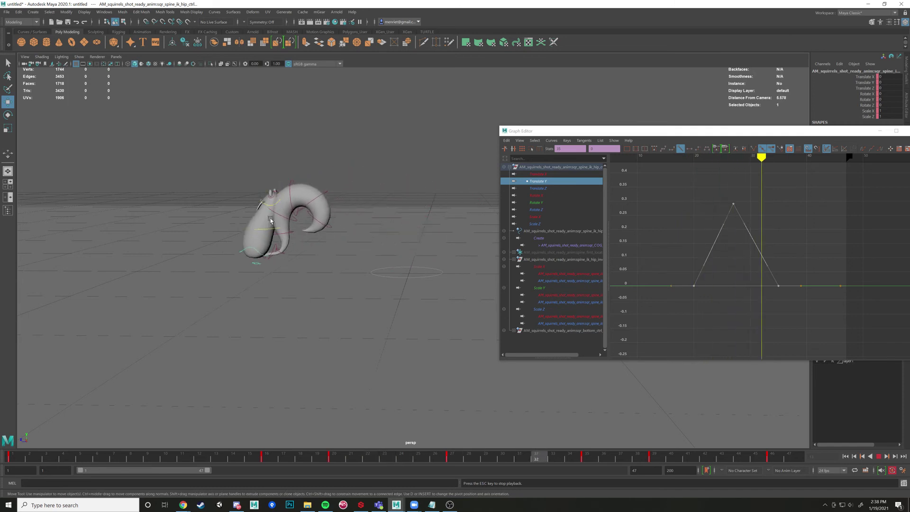
key("Escape")
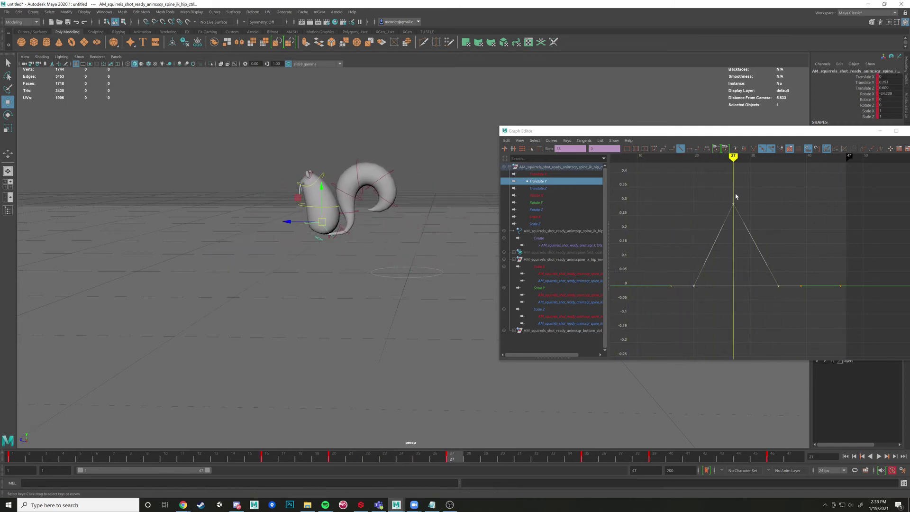
mouse_move(732, 156)
left_mouse_down()
mouse_move(676, 156)
mouse_move(704, 156)
left_mouse_up()
left_click(653, 149)
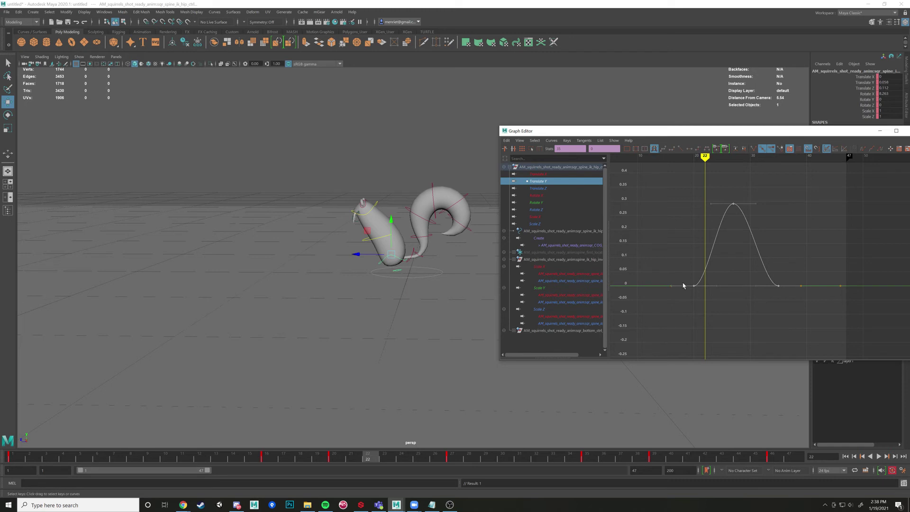
Step: Apply spline tangents to the hip's Translate Y keys and review the landing around frame 33
left_click(663, 150)
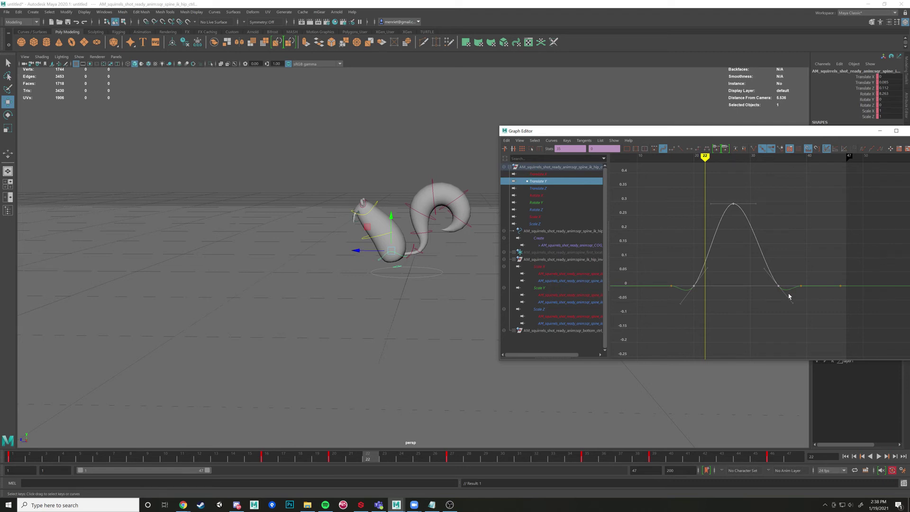
key("alt+v")
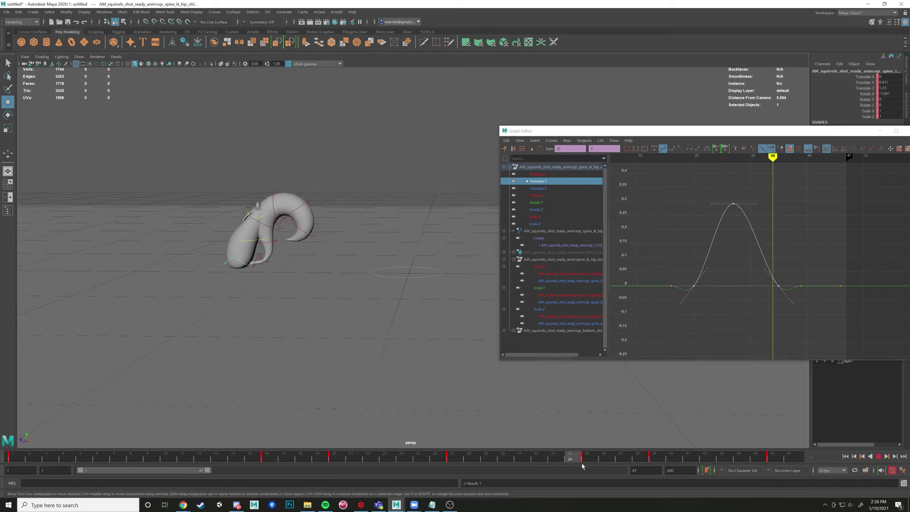
mouse_move(654, 473)
left_mouse_down()
mouse_move(738, 483)
mouse_move(490, 473)
mouse_move(532, 465)
mouse_move(737, 468)
mouse_move(509, 466)
mouse_move(755, 456)
mouse_move(772, 467)
mouse_move(559, 467)
mouse_move(681, 469)
mouse_move(617, 482)
mouse_move(588, 474)
mouse_move(797, 479)
mouse_move(527, 468)
mouse_move(697, 467)
mouse_move(435, 468)
left_mouse_up()
left_click(561, 462)
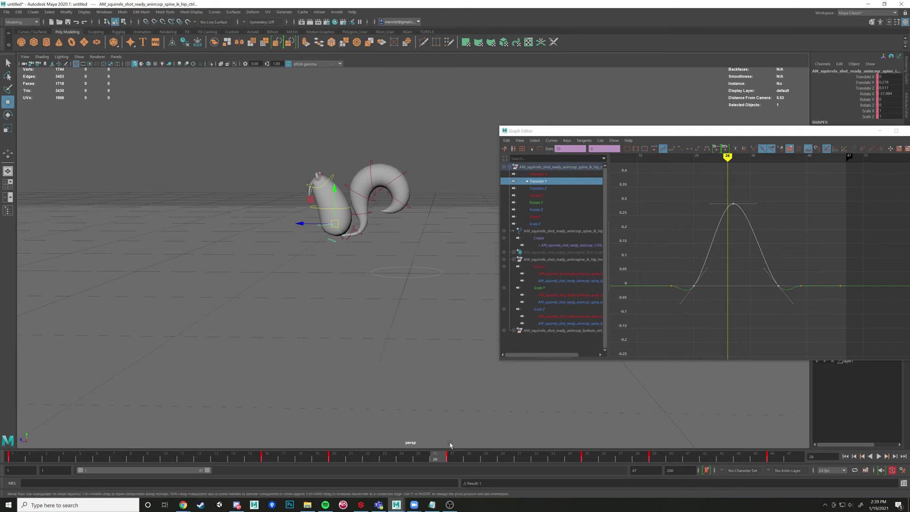
left_click_drag(434, 458, 235, 409)
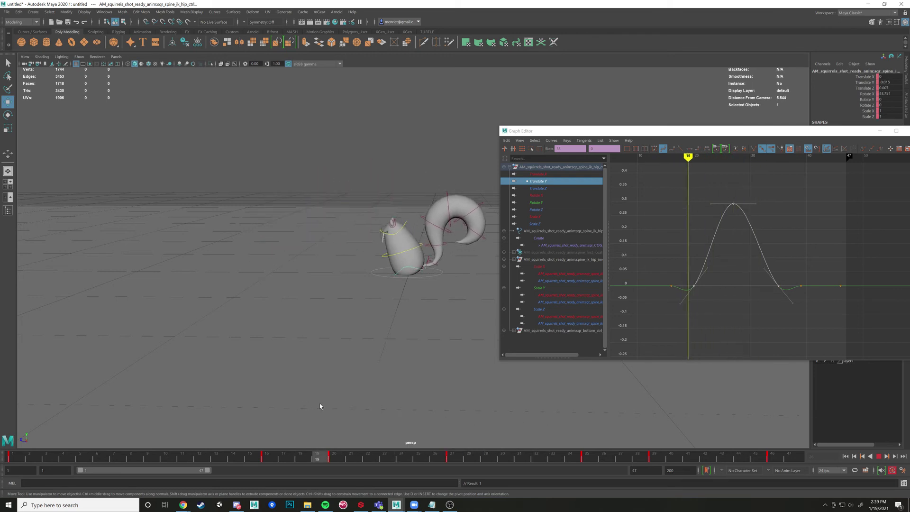
Step: Replay the hop from frame 20 and clear the curve selection
key("Escape")
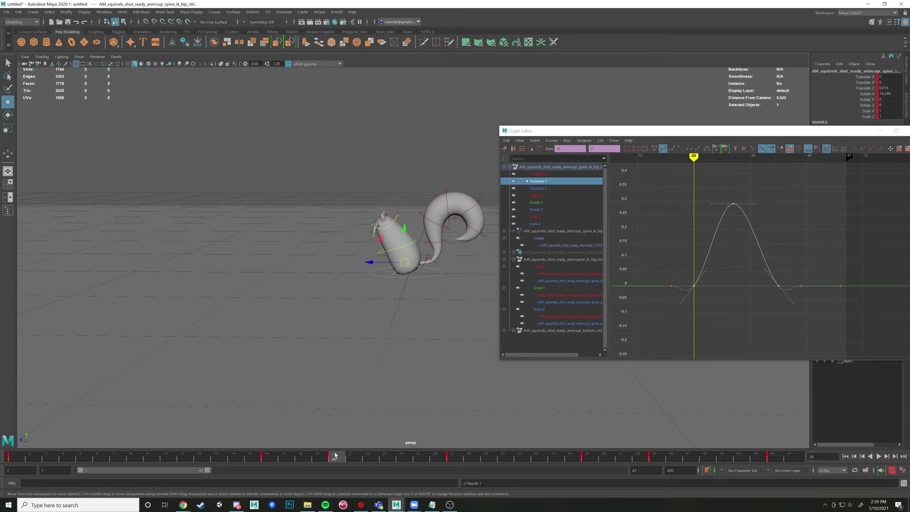
key("alt+v")
key("Escape")
left_click(682, 254)
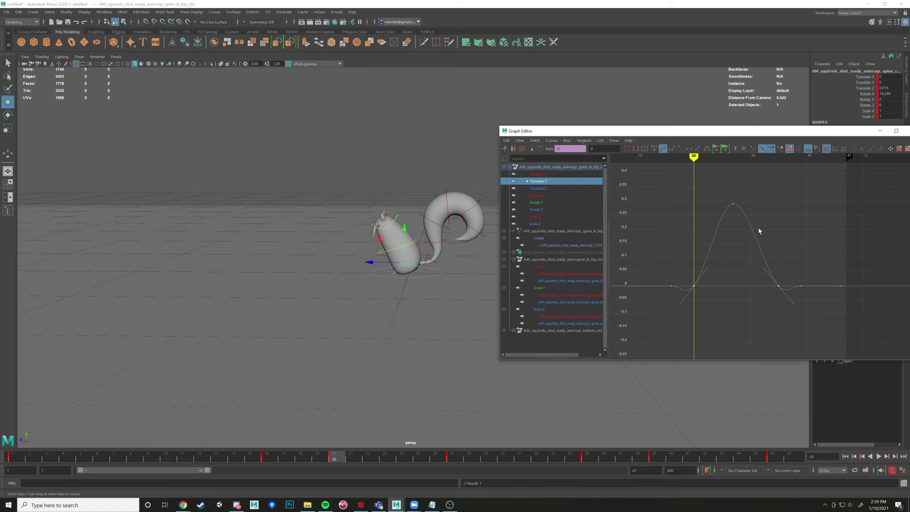
Step: Apply linear tangents to the hop's base keys to remove the dip, then review the takeoff
left_click(679, 150)
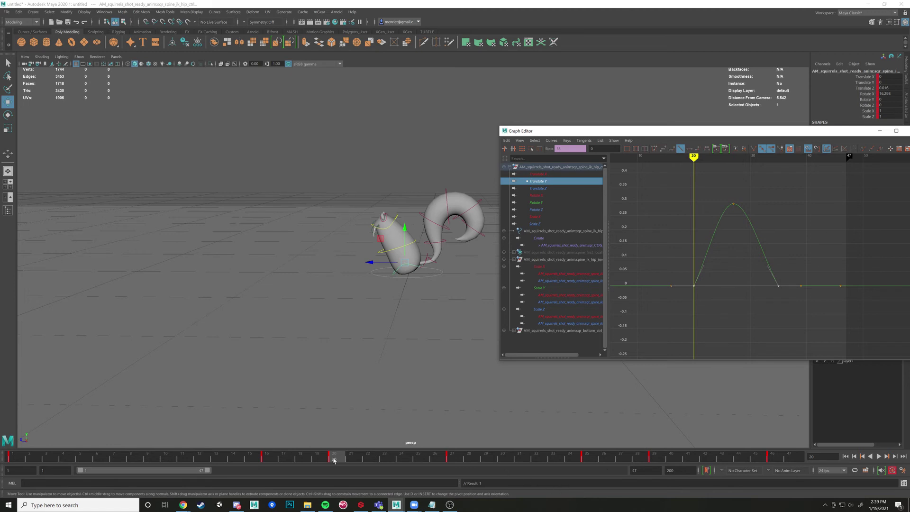
mouse_move(334, 460)
left_mouse_down()
mouse_move(267, 459)
mouse_move(554, 454)
mouse_move(336, 456)
left_mouse_up()
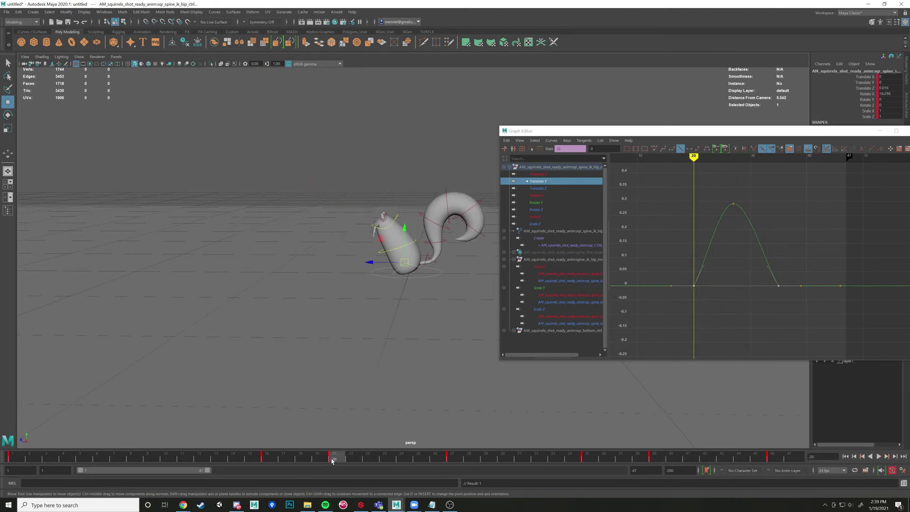
left_click(879, 456)
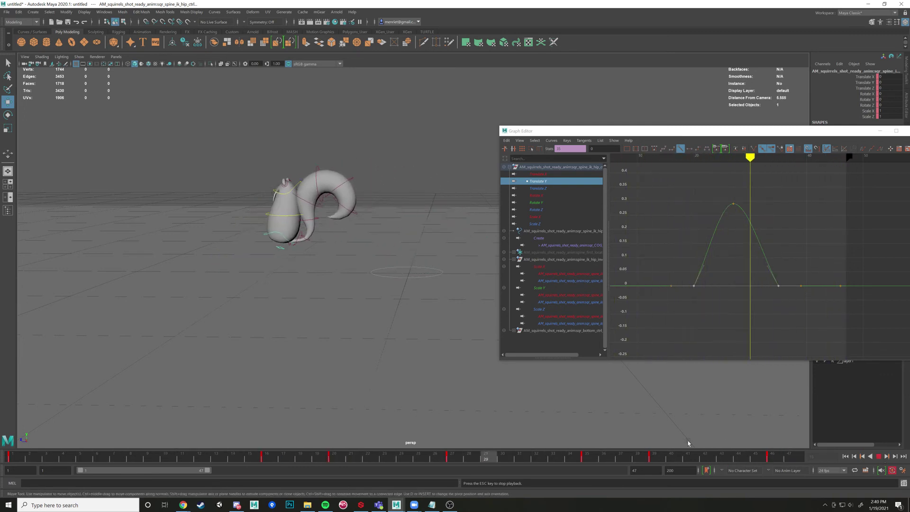
mouse_move(342, 456)
left_mouse_down()
mouse_move(233, 456)
mouse_move(405, 456)
mouse_move(258, 456)
mouse_move(369, 449)
mouse_move(466, 458)
mouse_move(300, 457)
mouse_move(443, 455)
mouse_move(384, 455)
left_mouse_up()
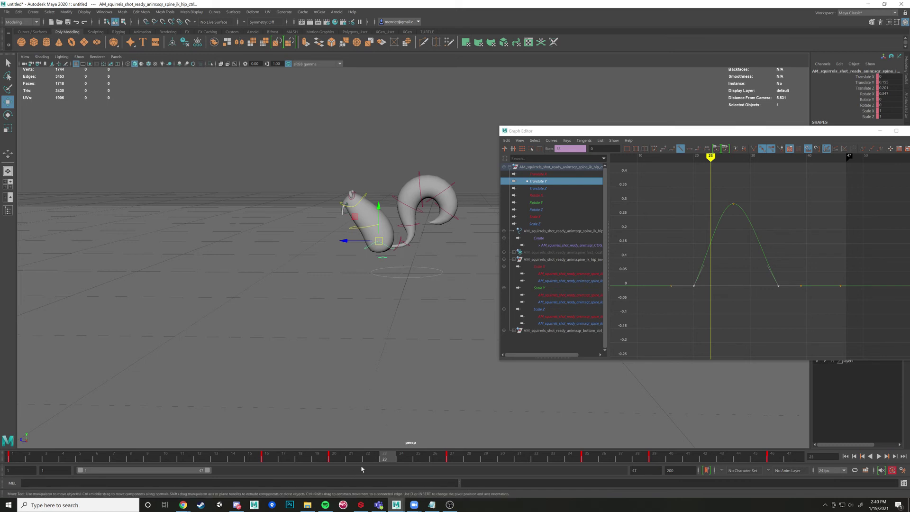
mouse_move(386, 458)
left_mouse_down()
mouse_move(366, 457)
mouse_move(380, 462)
left_mouse_up()
left_click_drag(358, 463, 538, 458)
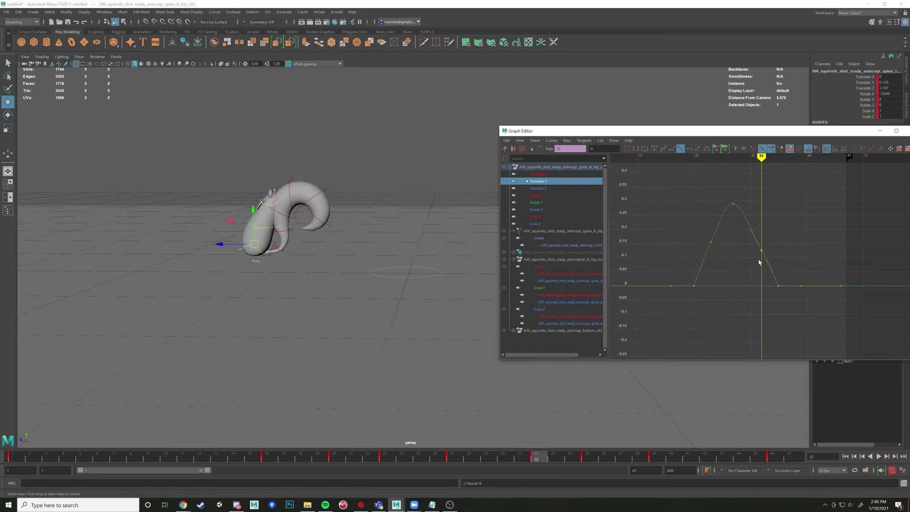
Step: Raise the frame-32 Translate Y key to about 0.157 and replay from frame 15
middle_click_drag(783, 265, 785, 225, "shift")
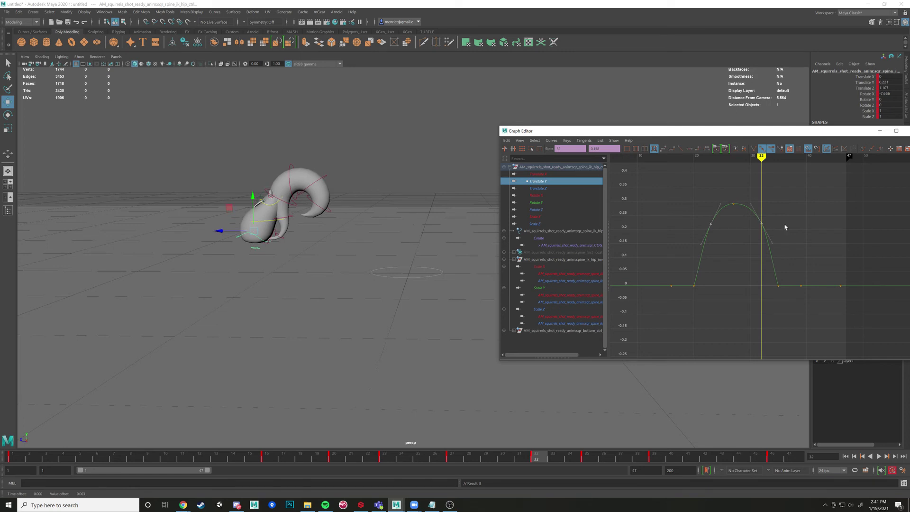
left_click(751, 275)
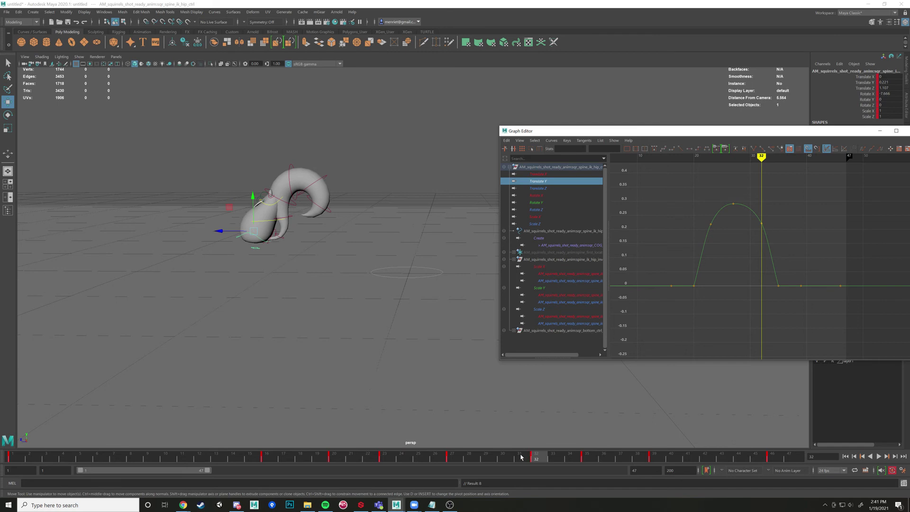
left_click(249, 456)
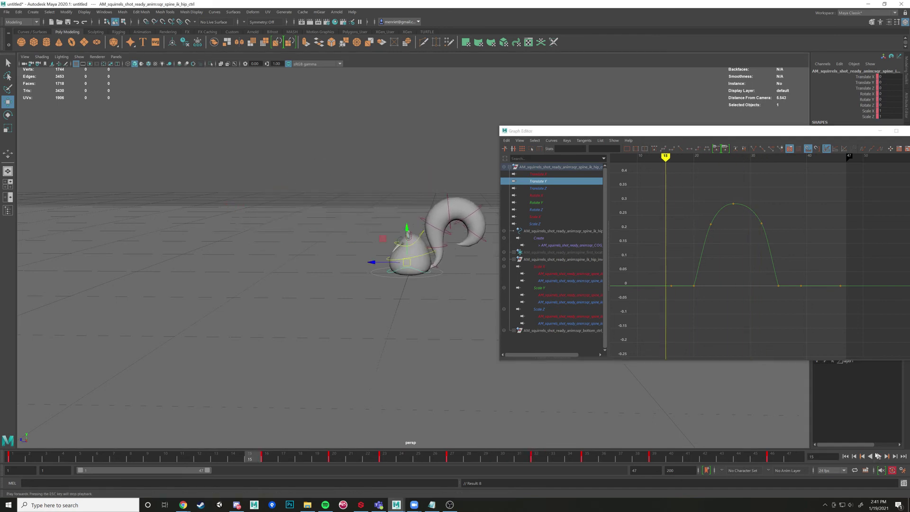
left_click(877, 456)
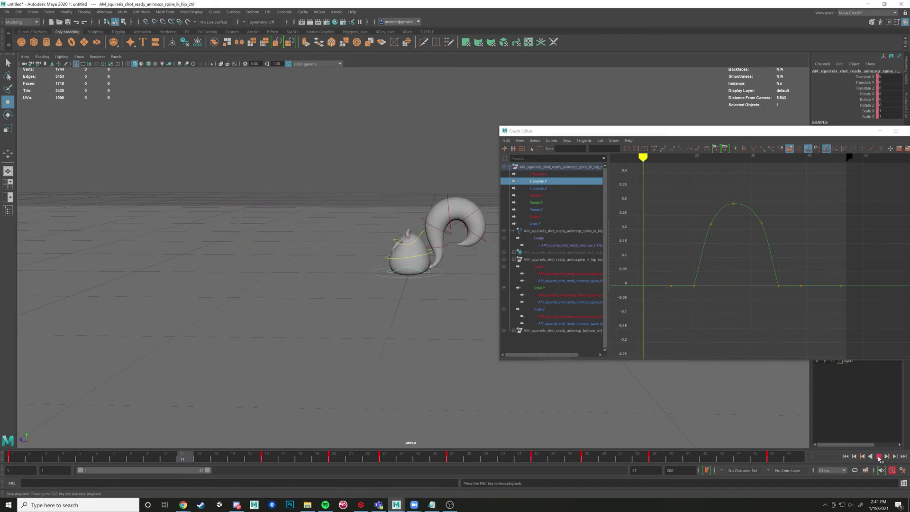
left_click(878, 457)
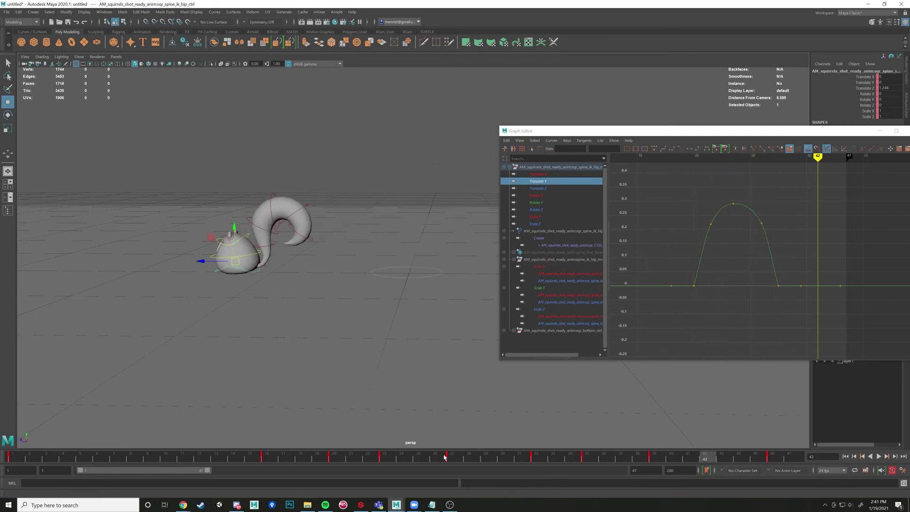
left_click_drag(444, 456, 334, 456)
Step: Select the spine shoulder control to display its curves in the Graph Editor
left_click_drag(682, 214, 789, 243)
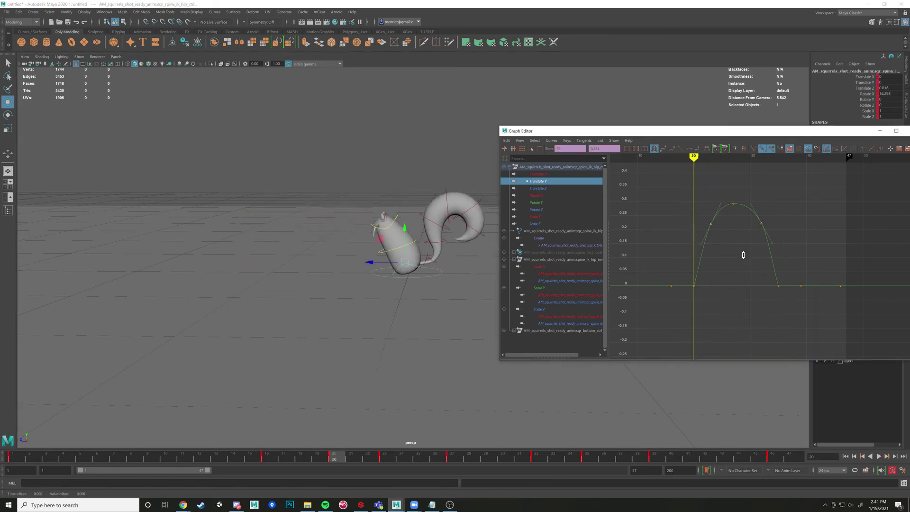
left_click(766, 266)
left_click(400, 220)
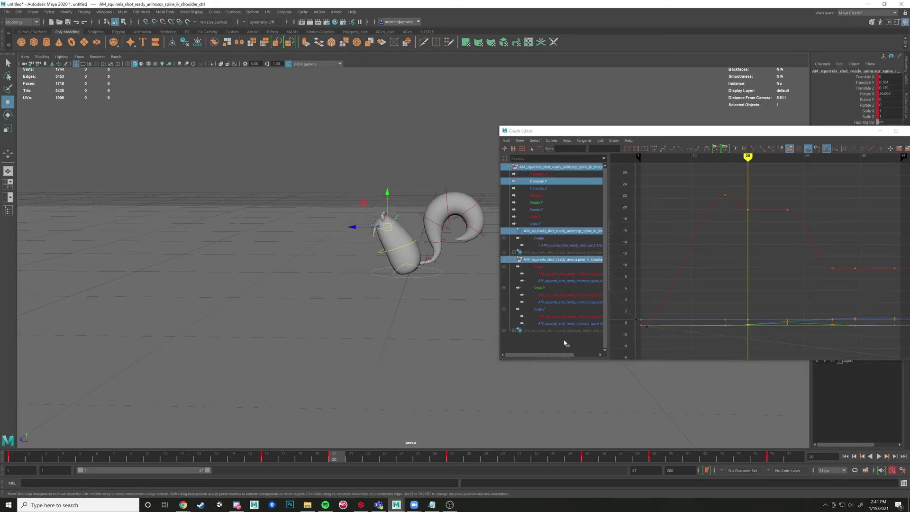
Step: Select the shoulder spine control and step through the keyframes around frames 16–20
left_click(411, 265)
right_click_drag(415, 281, 396, 372, "alt")
key("comma")
key("period")
key("period")
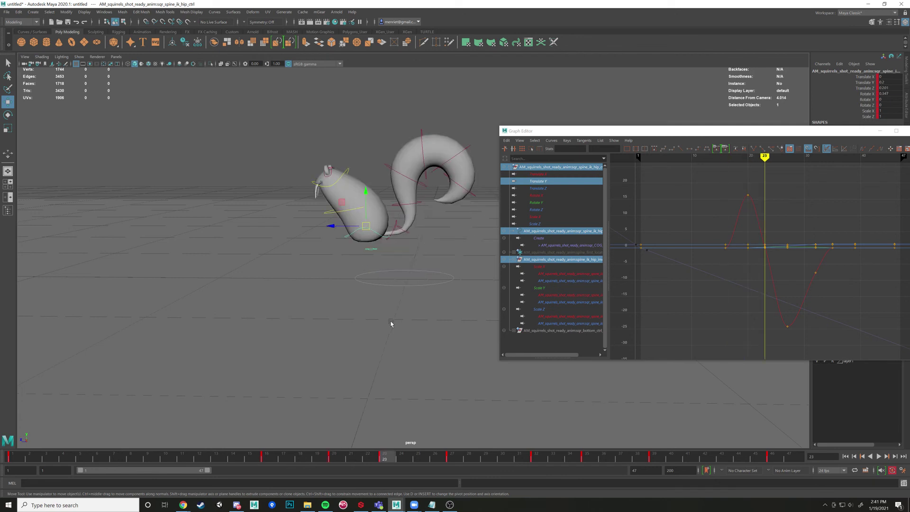
scroll(390, 324, "down", 2)
key("period")
key("comma")
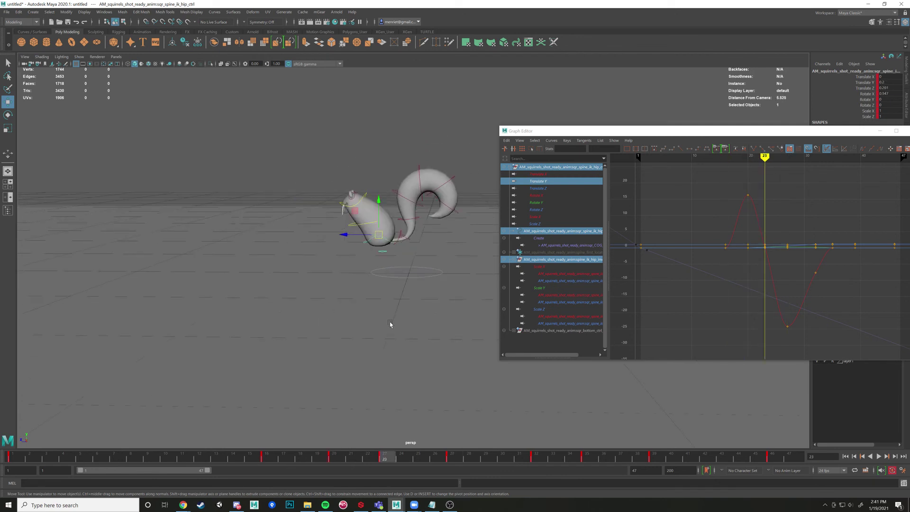
key("comma")
key("comma")
key("period")
key("period")
key("comma")
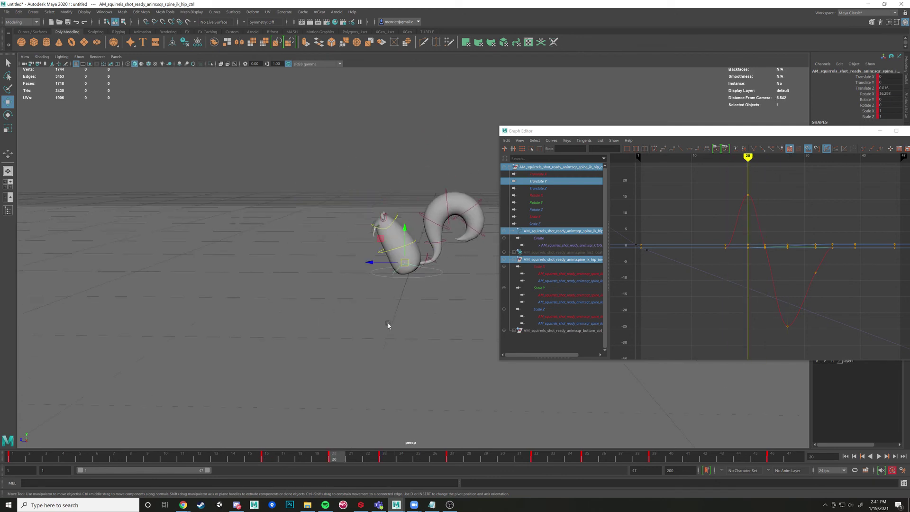
left_click(395, 219)
left_click_drag(266, 457, 333, 459)
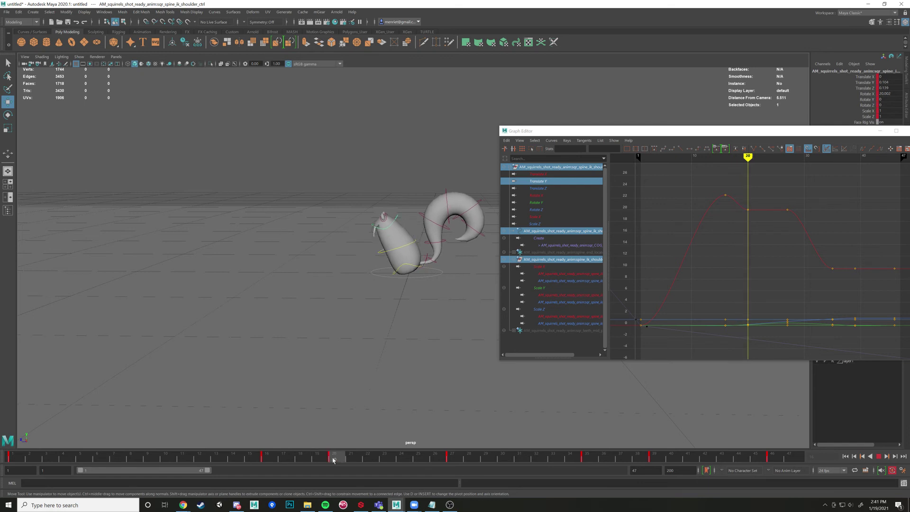
Step: Raise the shoulder control at frames 19, 21 and 27
middle_click_drag(363, 202, 359, 192)
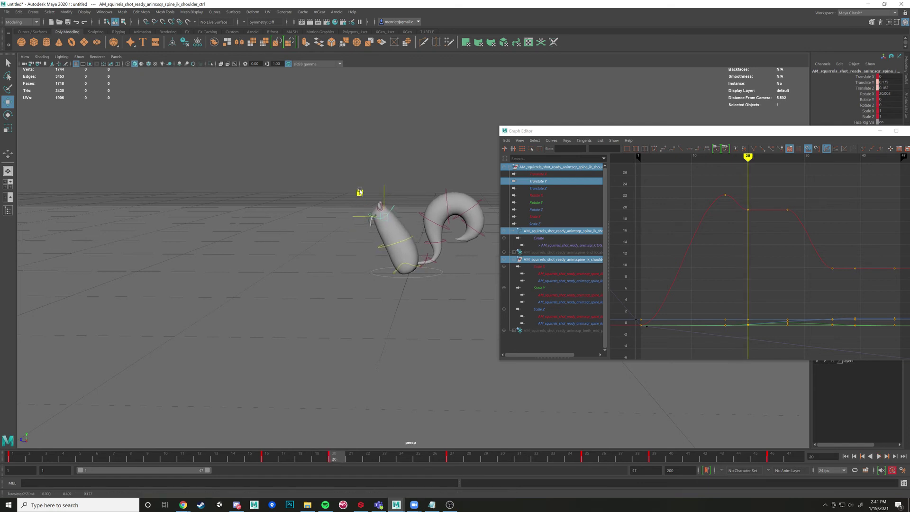
mouse_move(331, 457)
left_mouse_down()
mouse_move(256, 457)
mouse_move(356, 457)
mouse_move(292, 454)
mouse_move(348, 460)
left_mouse_up()
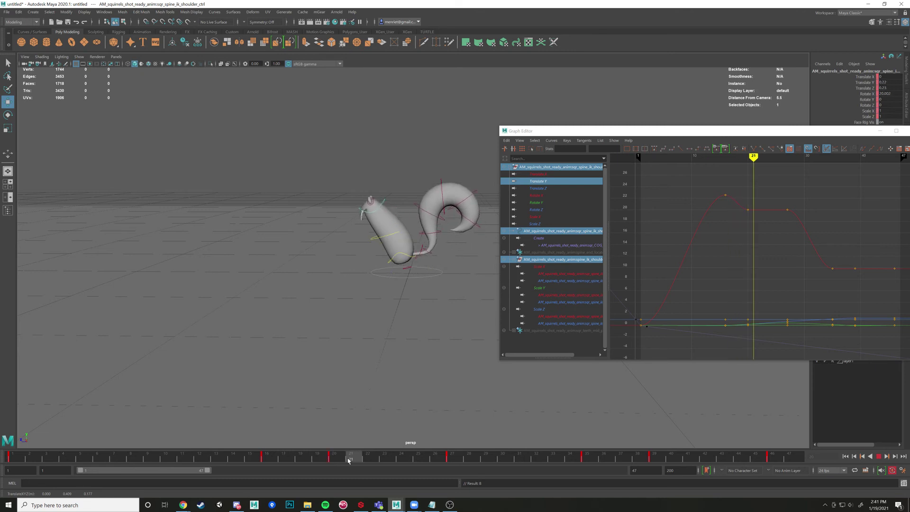
left_click_drag(353, 189, 348, 178)
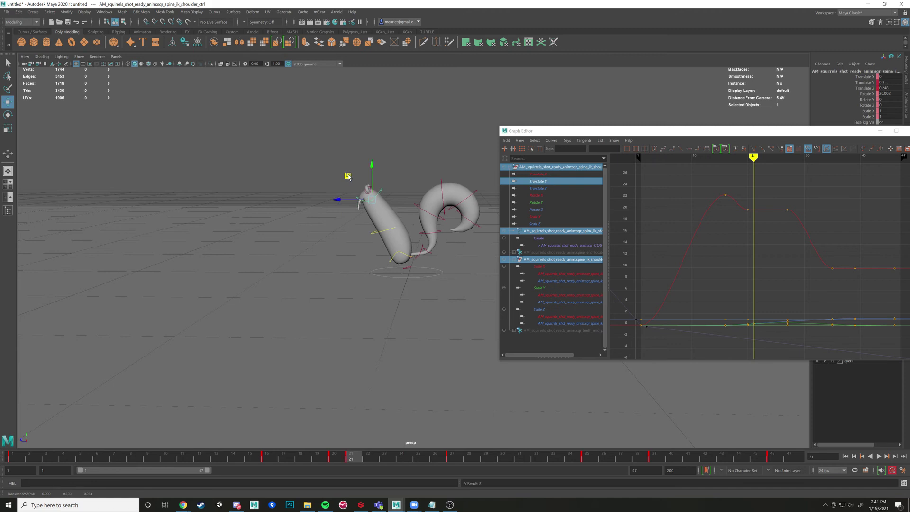
left_click_drag(353, 463, 452, 463)
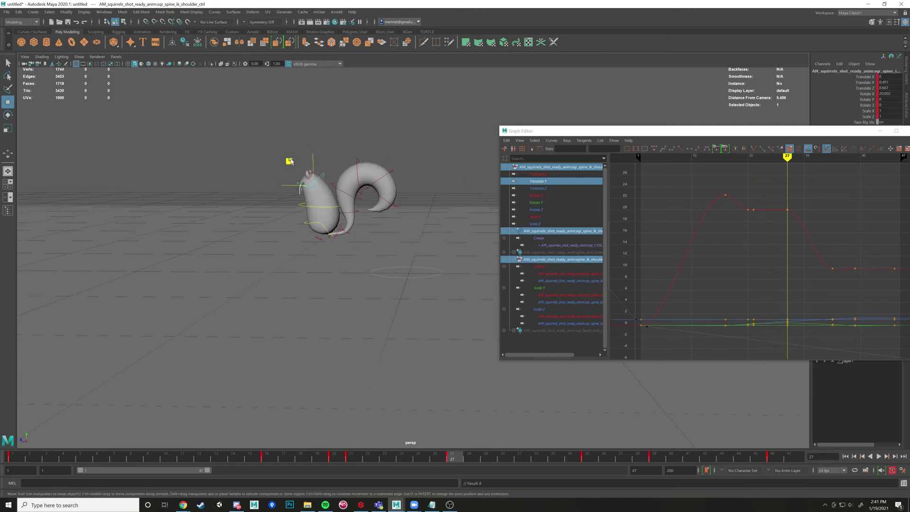
left_click_drag(290, 161, 298, 155)
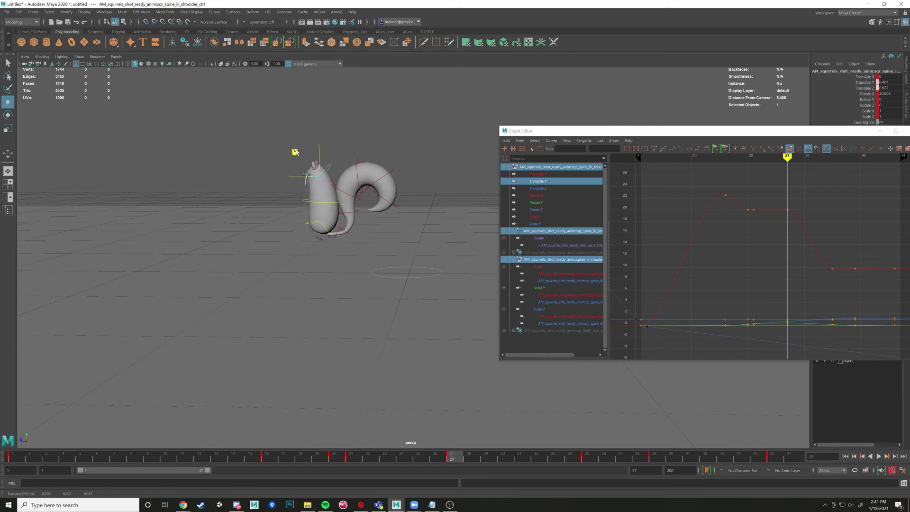
Step: Play back the hop to review the raised shoulder
key("alt+v")
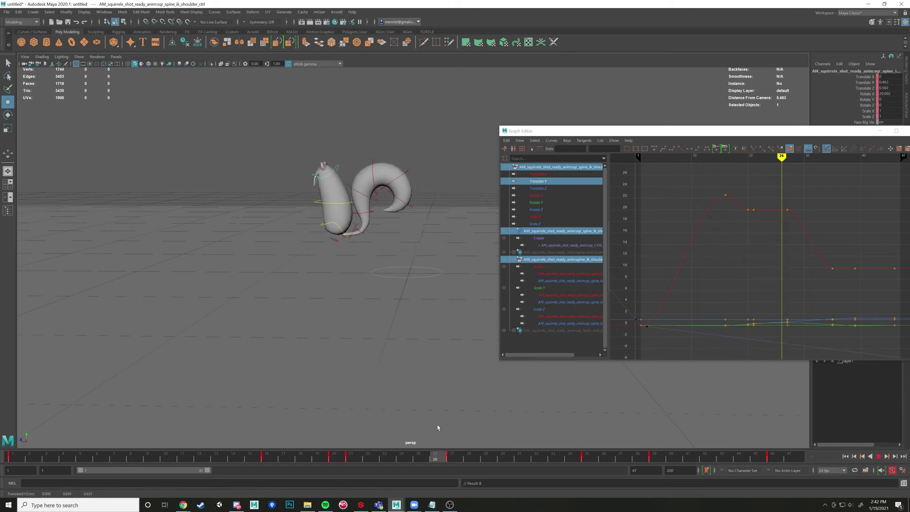
key("alt+v")
left_click(878, 457)
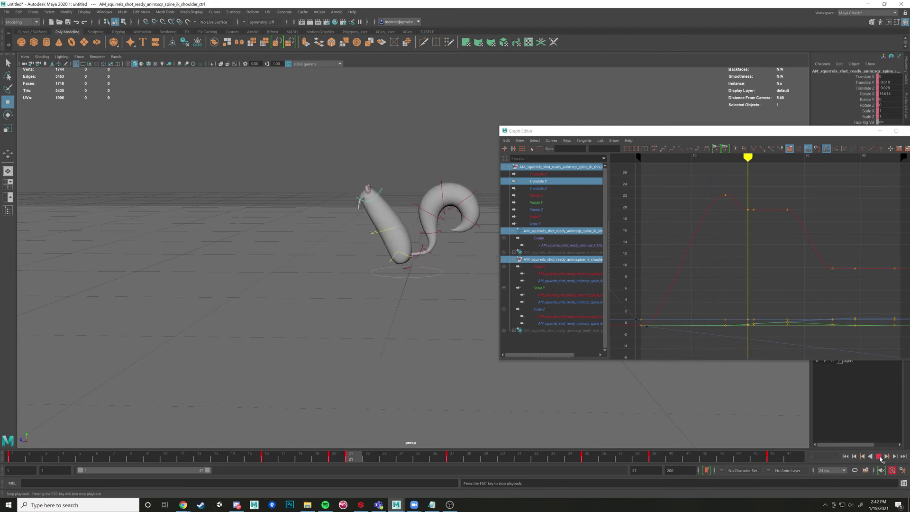
left_click(879, 458)
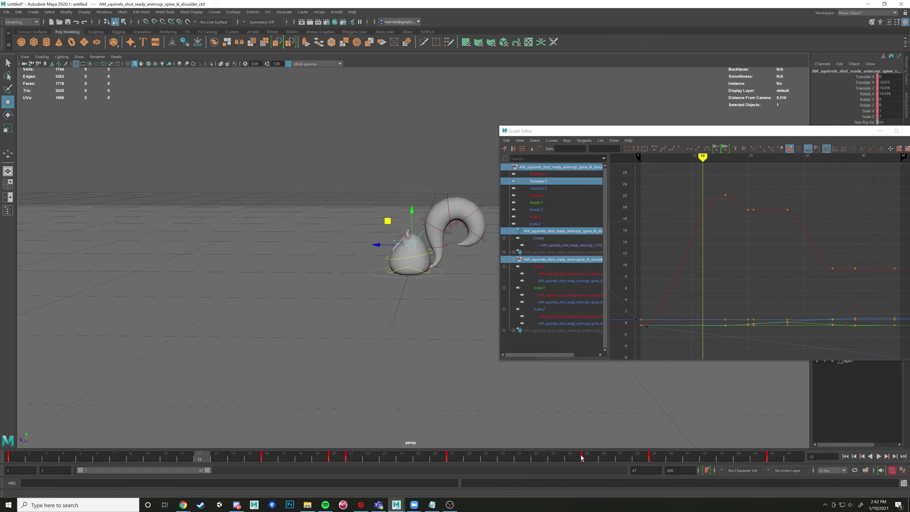
Step: Raise the shoulder control at frame 35, then replay the hop from frame 15
mouse_move(592, 457)
left_mouse_down()
mouse_move(623, 457)
mouse_move(585, 456)
left_mouse_up()
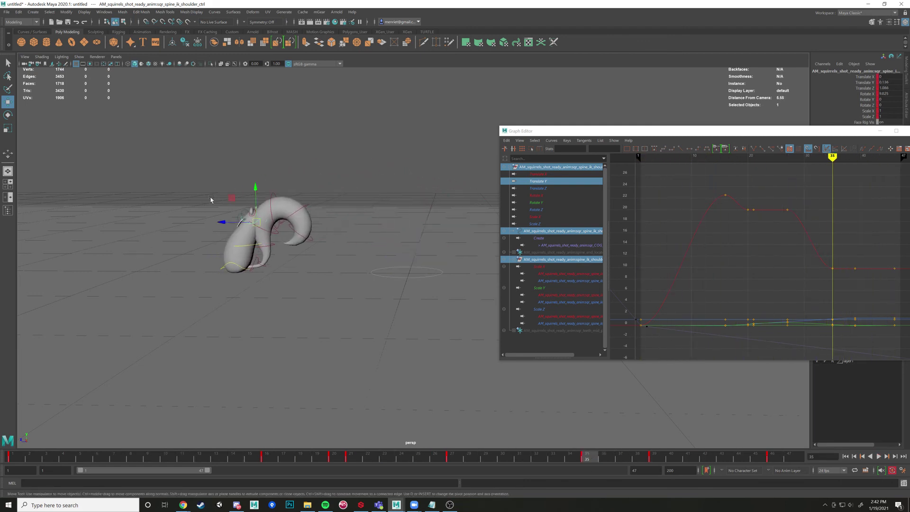
left_click_drag(232, 198, 230, 190)
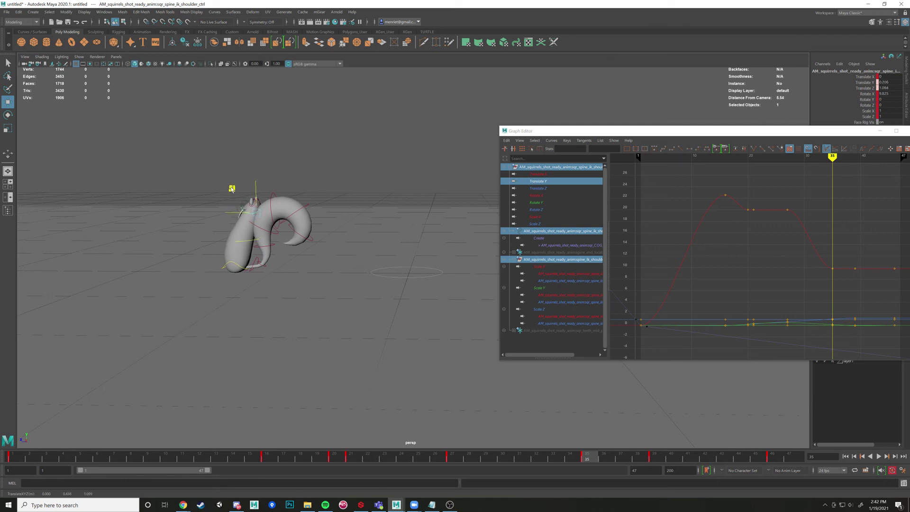
middle_click_drag(274, 265, 349, 252, "alt")
right_click_drag(349, 251, 361, 260, "alt")
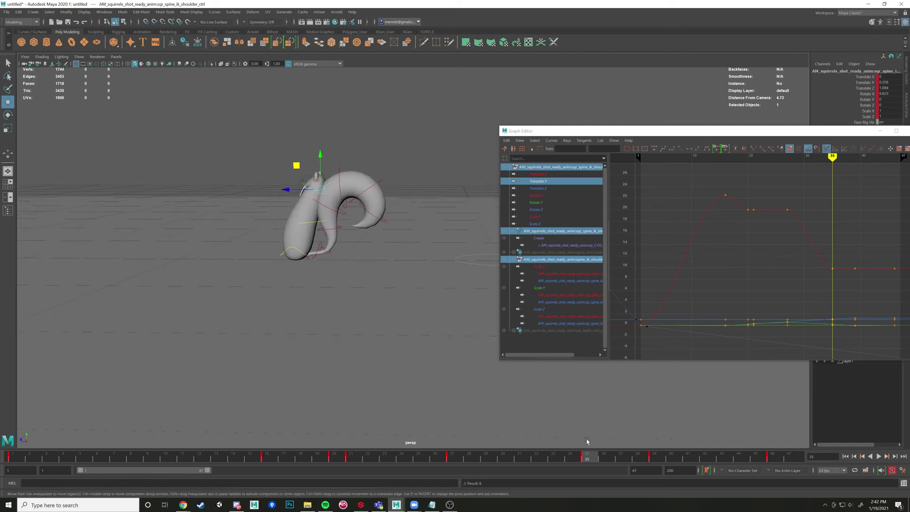
mouse_move(581, 459)
left_mouse_down()
mouse_move(359, 436)
mouse_move(249, 457)
left_mouse_up()
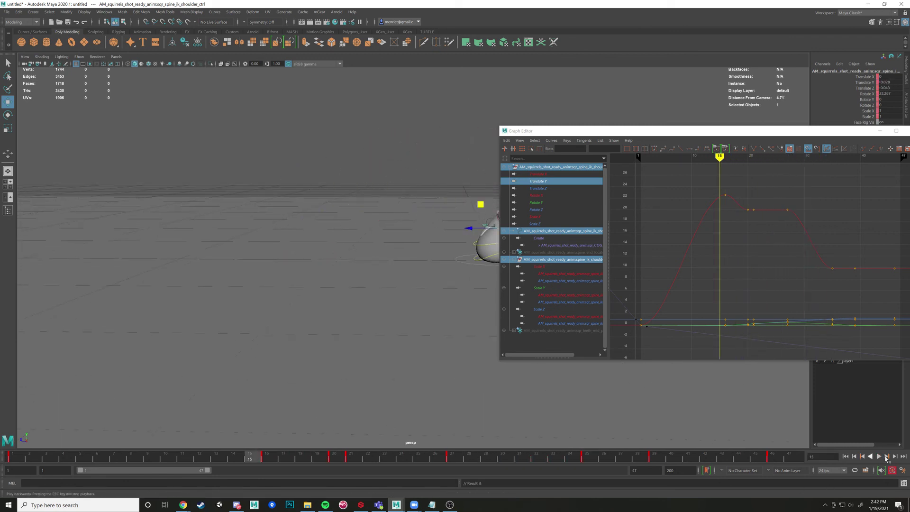
left_click(879, 456)
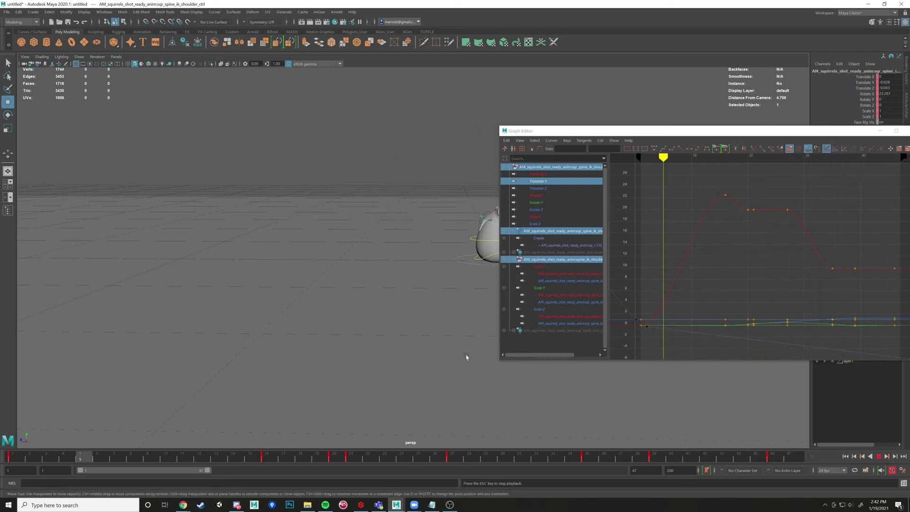
left_click(879, 457)
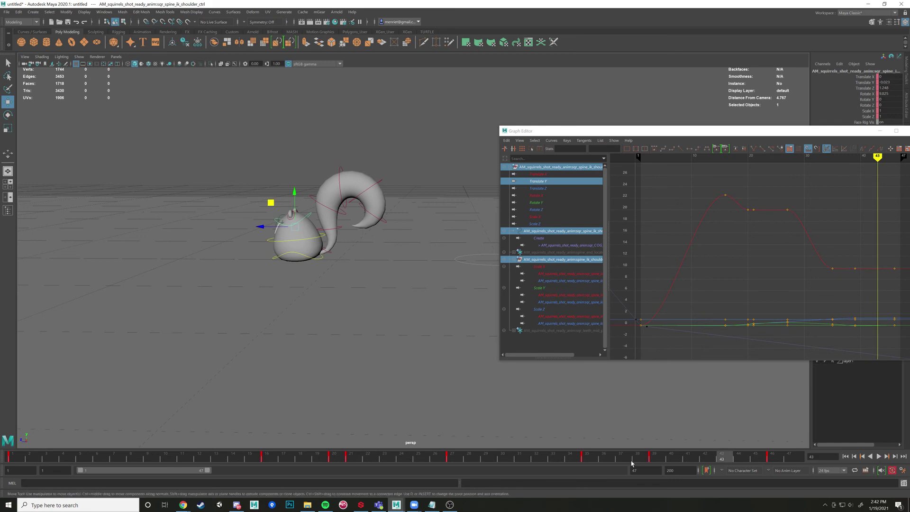
Step: Nudge the shoulder control along Z near frame 33 and key it
mouse_move(630, 461)
left_mouse_down()
mouse_move(508, 457)
mouse_move(282, 406)
mouse_move(777, 447)
mouse_move(615, 445)
mouse_move(736, 451)
mouse_move(713, 451)
left_mouse_up()
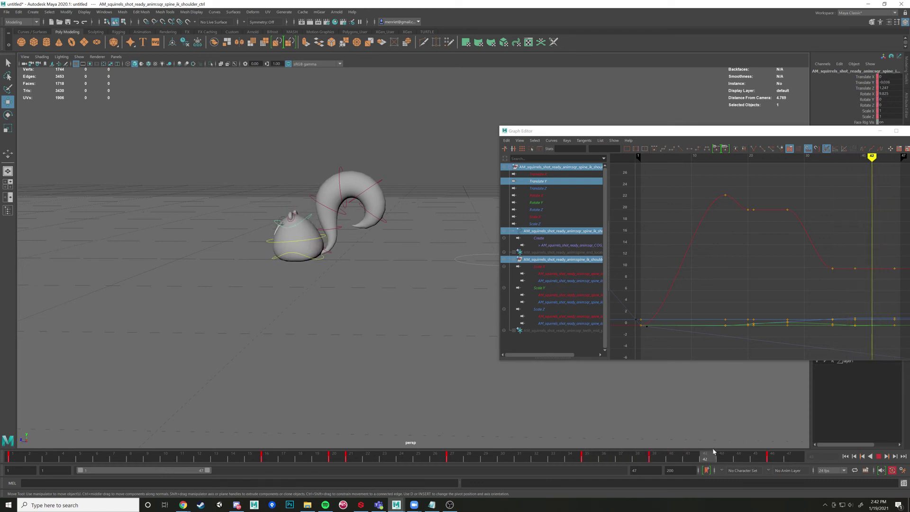
middle_click_drag(355, 226, 440, 229, "alt")
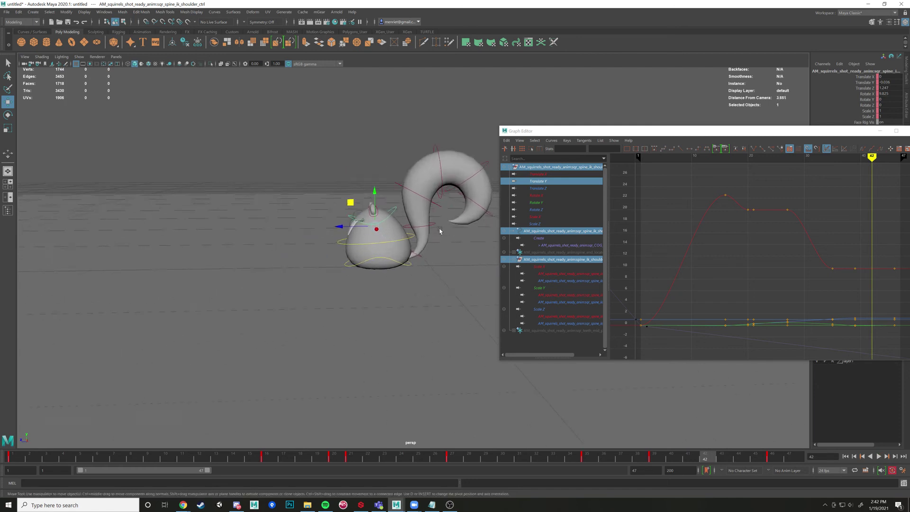
right_click_drag(440, 230, 384, 248, "alt")
left_click_drag(384, 248, 368, 280, "alt")
right_click_drag(367, 280, 355, 281, "alt")
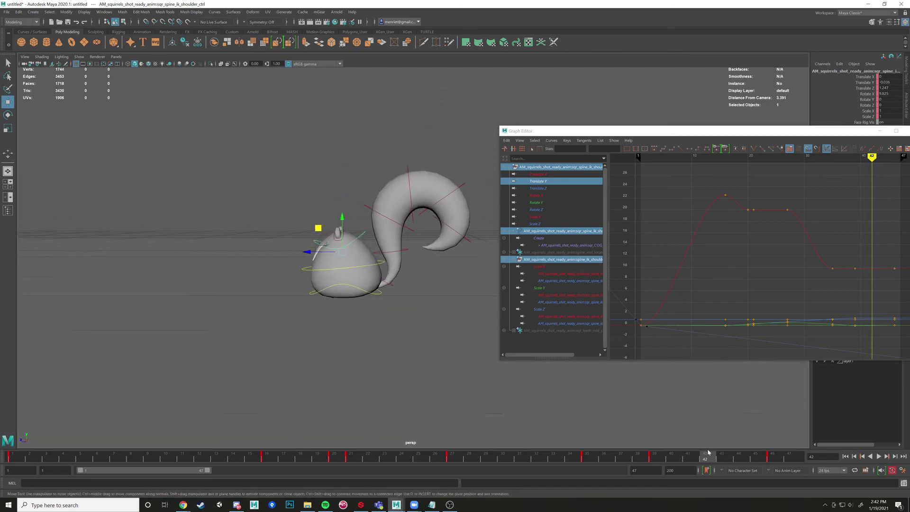
mouse_move(707, 452)
left_mouse_down()
mouse_move(479, 426)
mouse_move(800, 437)
mouse_move(609, 433)
mouse_move(732, 445)
mouse_move(714, 451)
left_mouse_up()
left_click_drag(315, 252, 308, 254)
key("s")
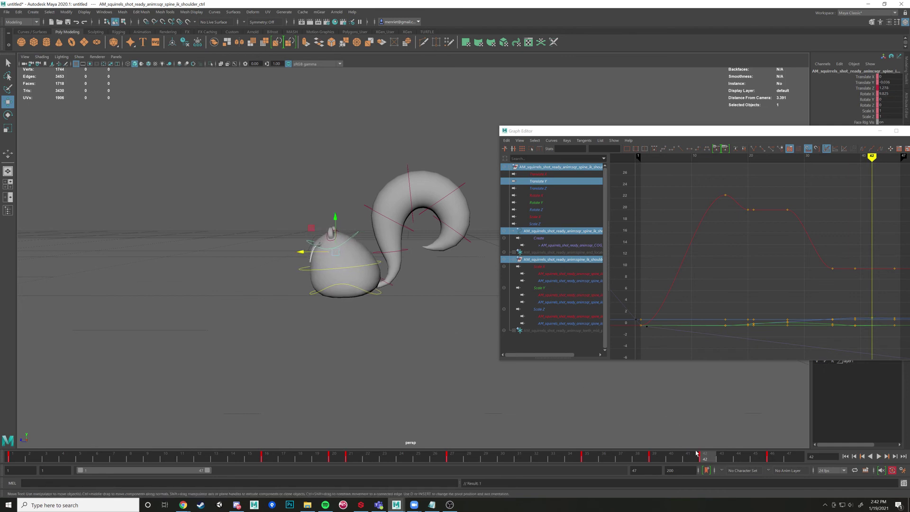
Step: Replay the hop from frame 30 and stop at frame 21
left_click_drag(696, 452, 502, 456)
left_click(878, 456)
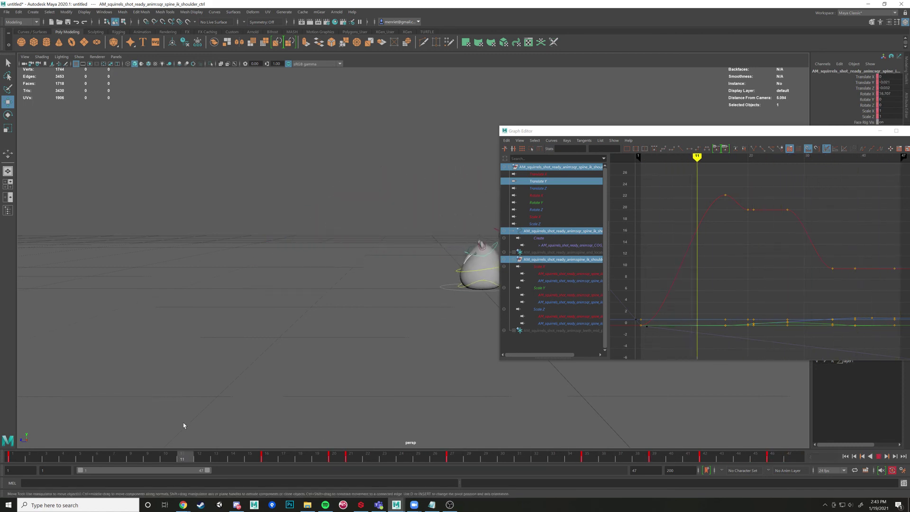
key("Escape")
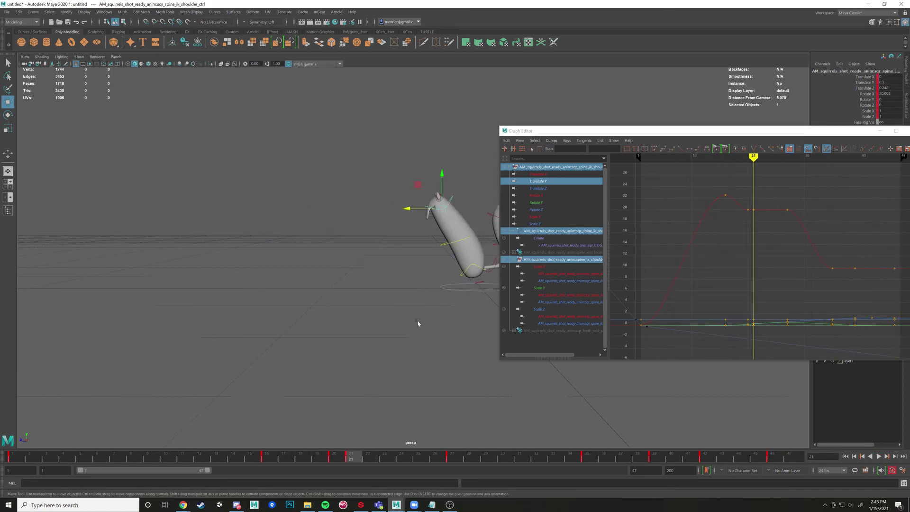
Step: Select the hip and shoulder controls and isolate the shoulder's Translate Y curve
left_click(461, 275, "shift")
middle_click_drag(463, 295, 428, 298, "alt")
scroll(428, 297, "down", 2)
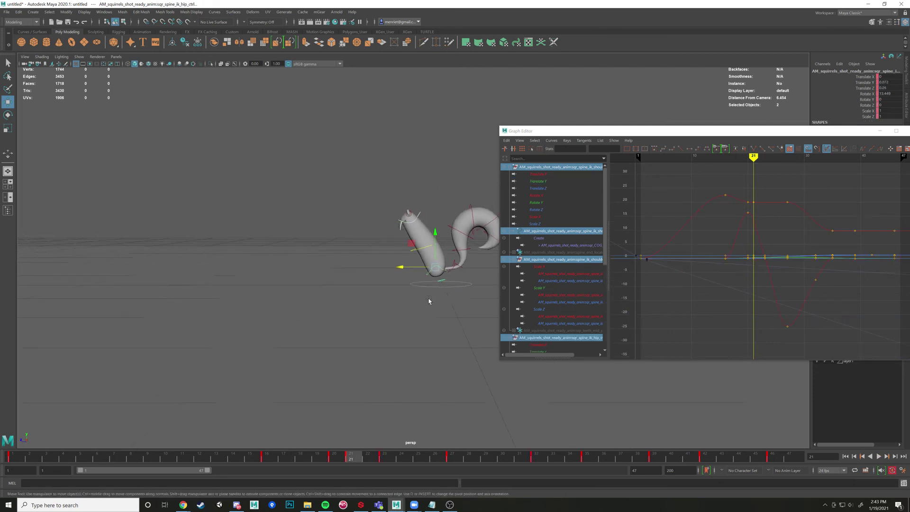
left_click(426, 277)
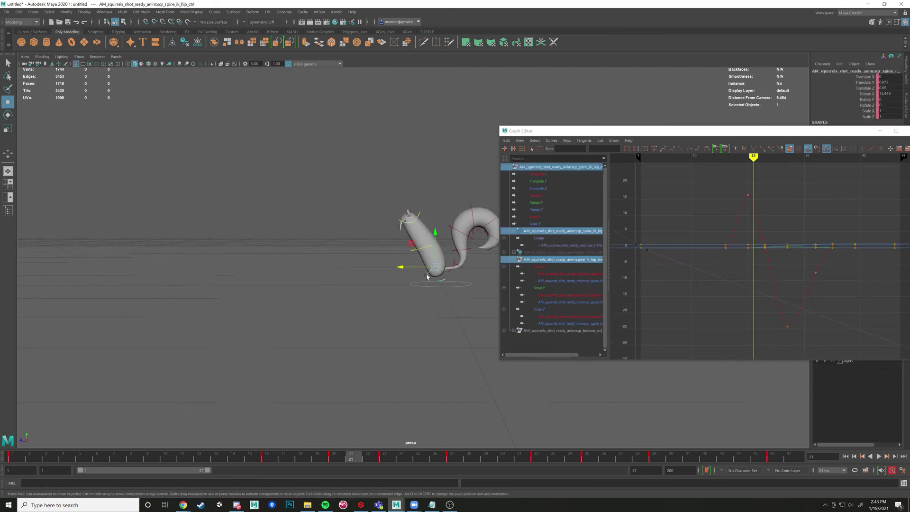
left_click(420, 215, "shift")
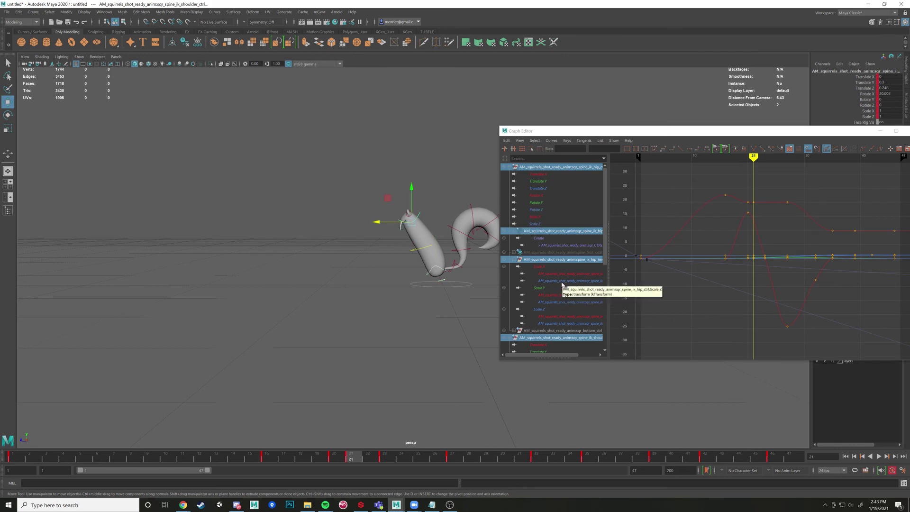
scroll(562, 284, "down", 5)
scroll(562, 262, "up", 4)
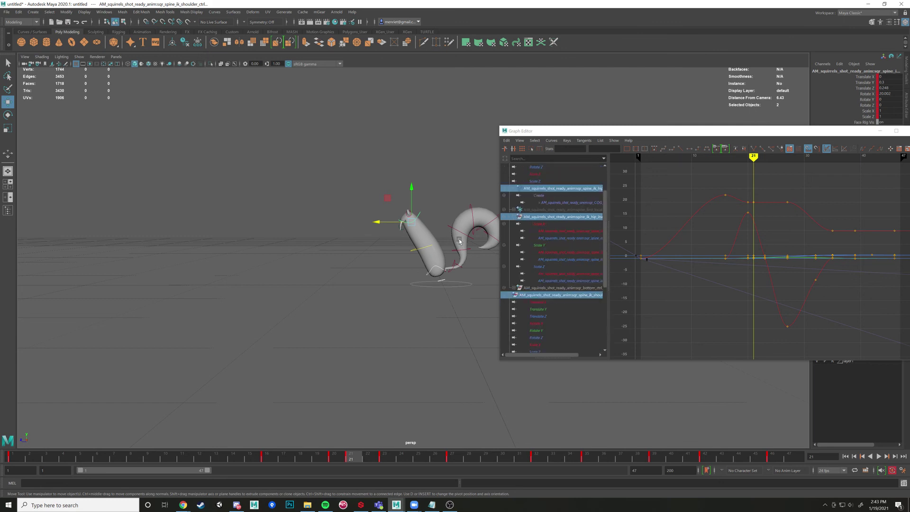
mouse_move(360, 456)
left_mouse_down()
mouse_move(318, 457)
mouse_move(341, 458)
mouse_move(349, 468)
mouse_move(571, 468)
mouse_move(259, 468)
mouse_move(352, 468)
mouse_move(340, 465)
mouse_move(347, 459)
mouse_move(588, 464)
mouse_move(349, 463)
mouse_move(573, 475)
mouse_move(362, 458)
left_mouse_up()
left_click(549, 309)
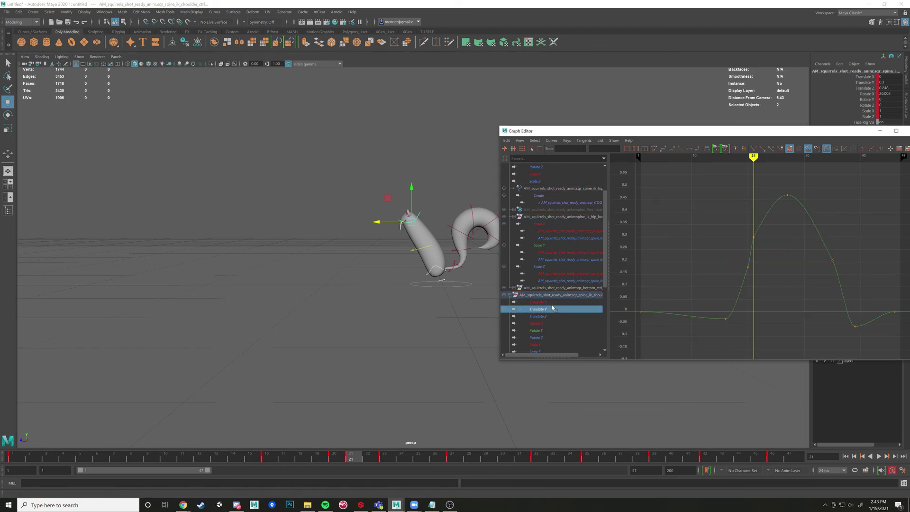
Step: Overlay the hip and shoulder Translate Y curves, play the hop twice, and frame both curves
scroll(552, 308, "up", 2)
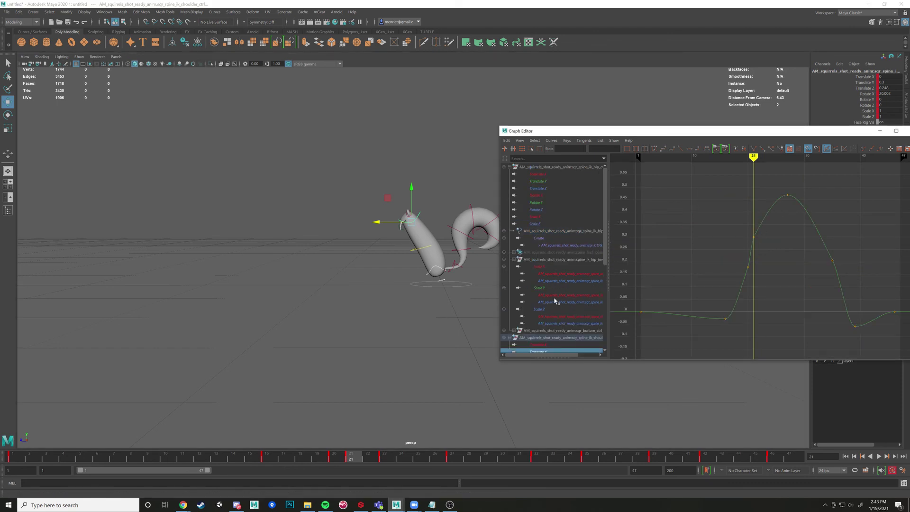
left_click(546, 182, "ctrl")
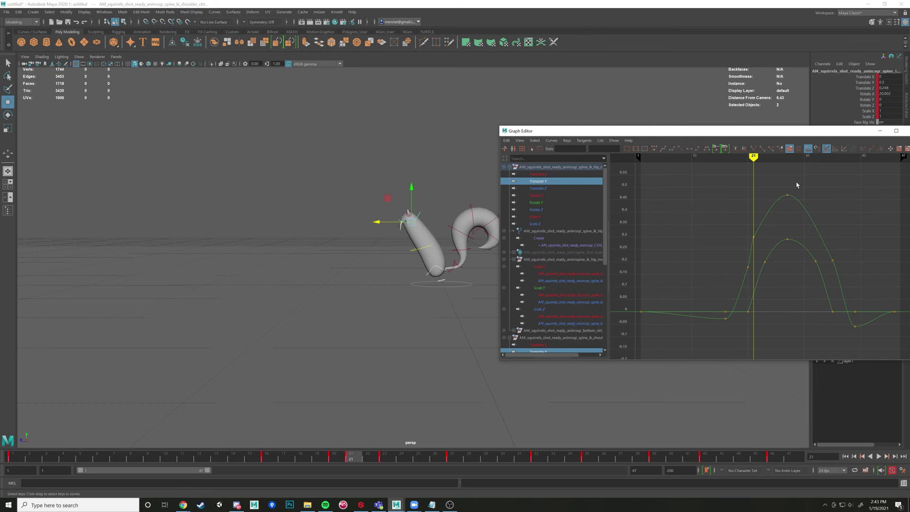
key("alt+v")
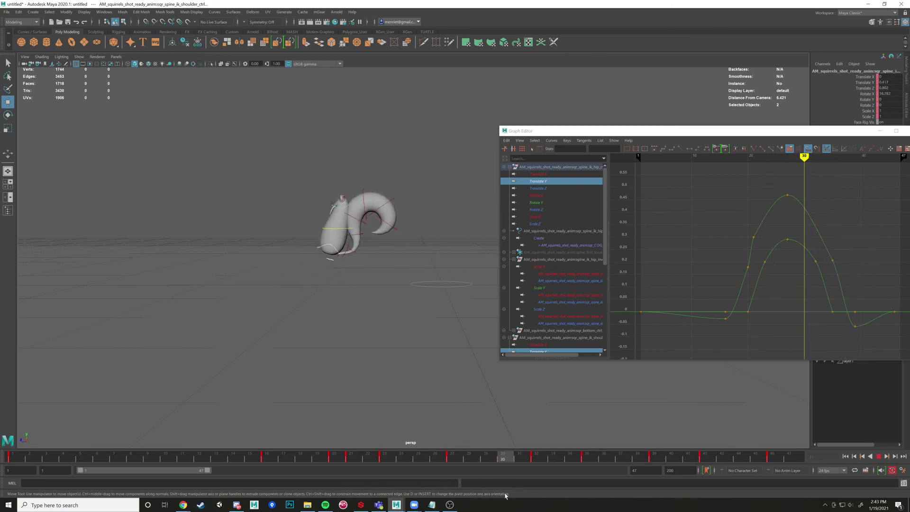
key("alt+v")
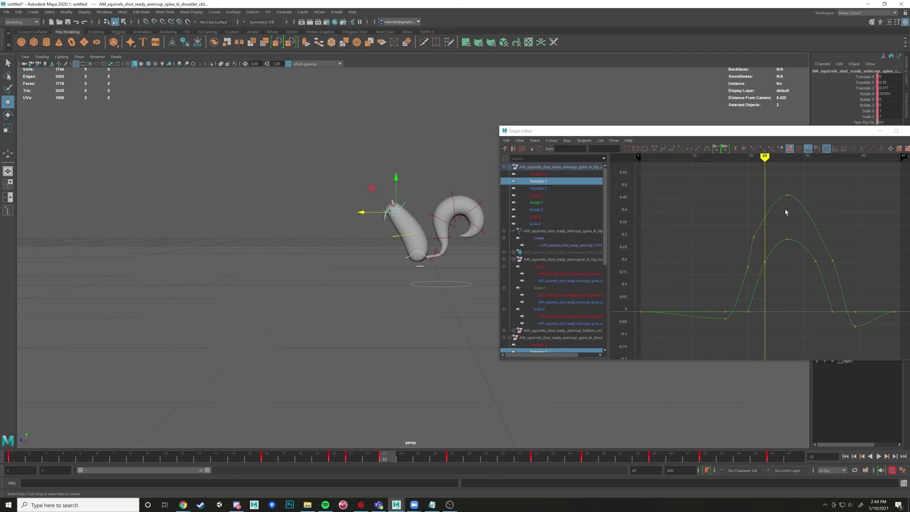
key("alt+v")
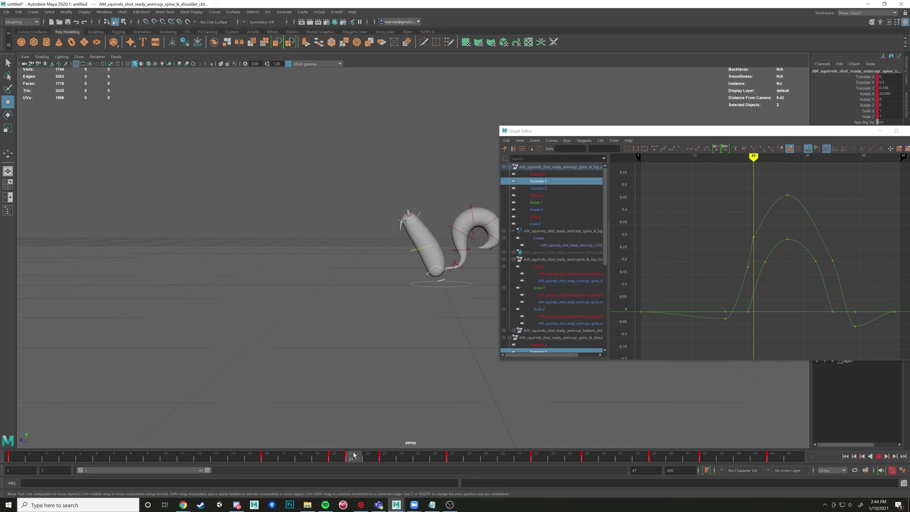
key("alt+v")
key("f")
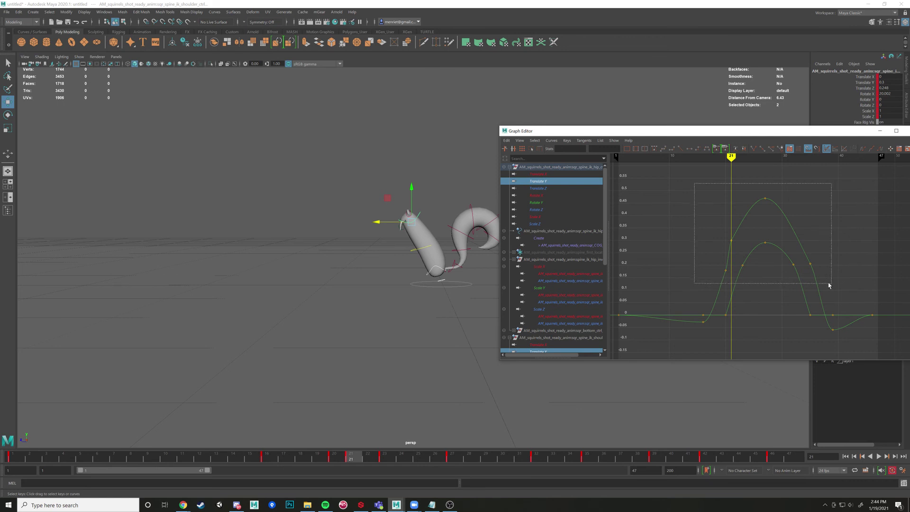
Step: Raise the peak keys of both Translate Y curves and replay the hop from frame 11
left_click_drag(836, 282, 836, 282)
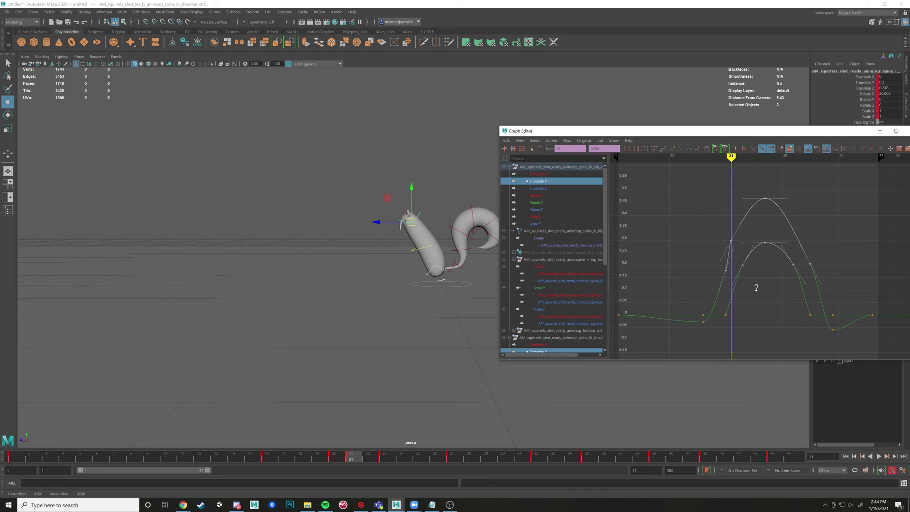
middle_click_drag(755, 288, 756, 270)
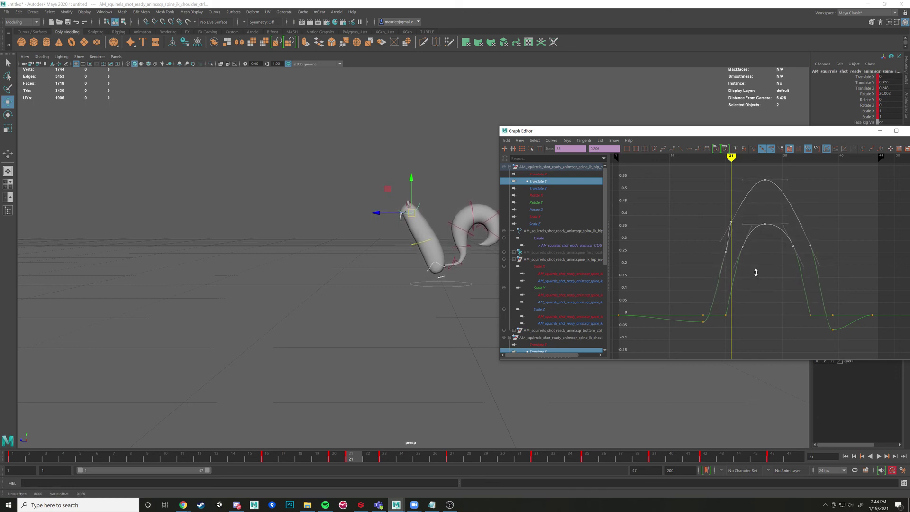
left_click_drag(333, 457, 185, 456)
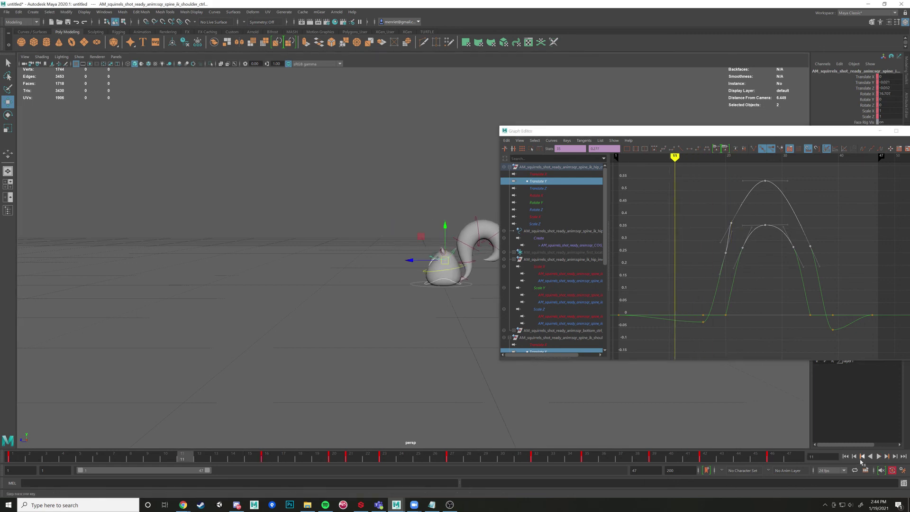
left_click(877, 457)
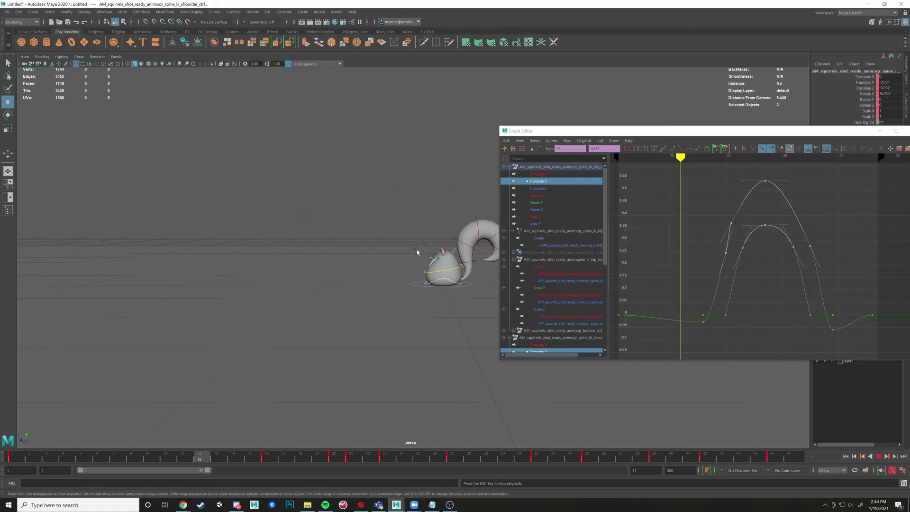
left_click(878, 456)
Step: Switch the selection to the hip control at frame 27
left_click_drag(455, 457, 435, 457)
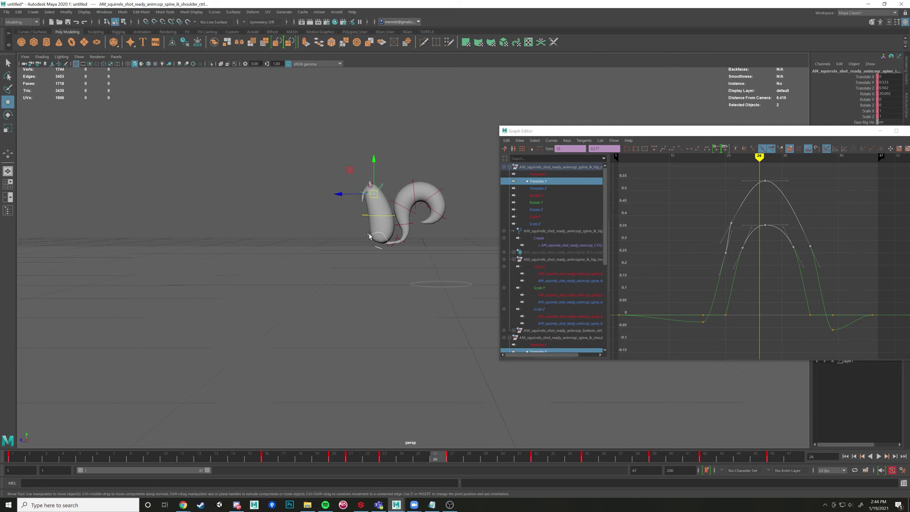
left_click(369, 236)
left_click_drag(442, 457, 451, 457)
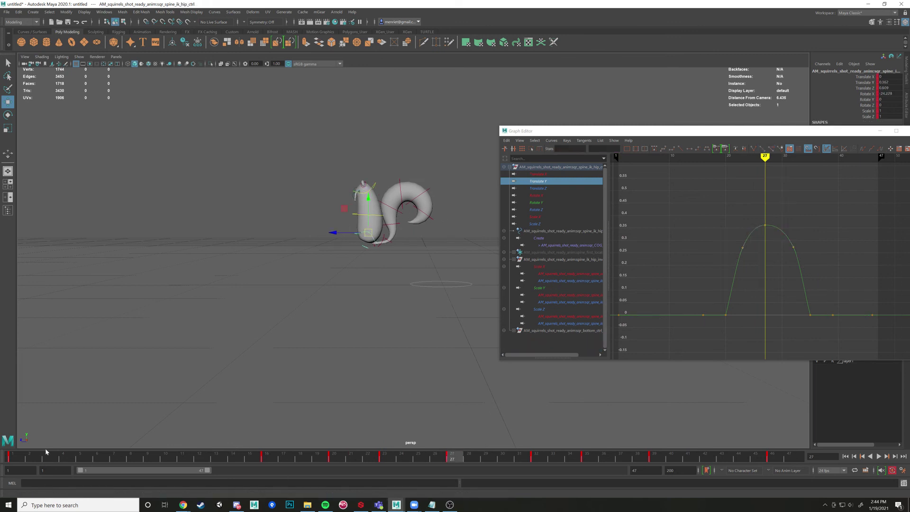
Step: Raise and tilt the hip control higher at frame 27, then play back the hop
left_click(12, 458)
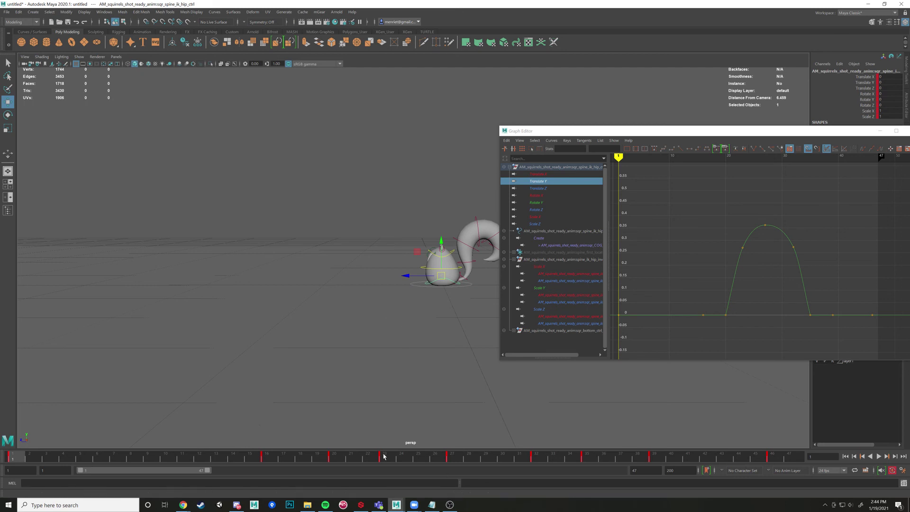
left_click(384, 456)
left_click(456, 458)
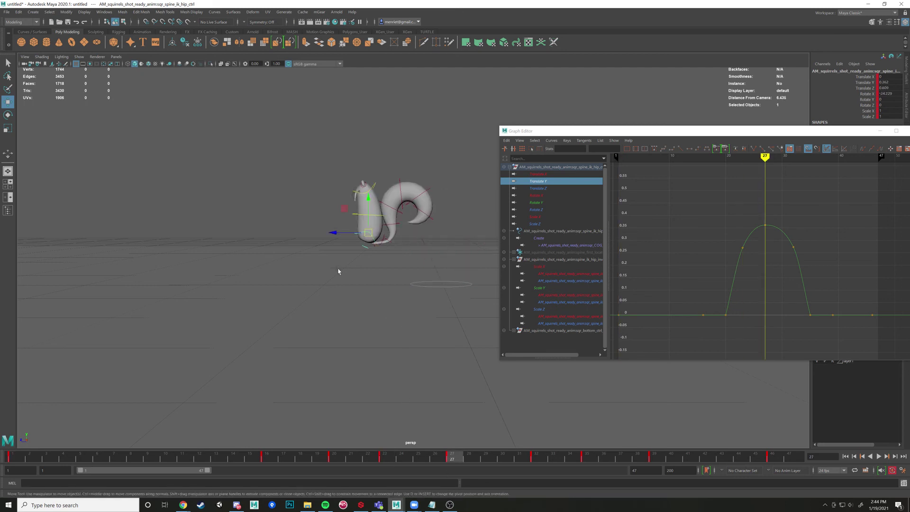
left_click_drag(369, 199, 395, 207)
key("e")
key("w")
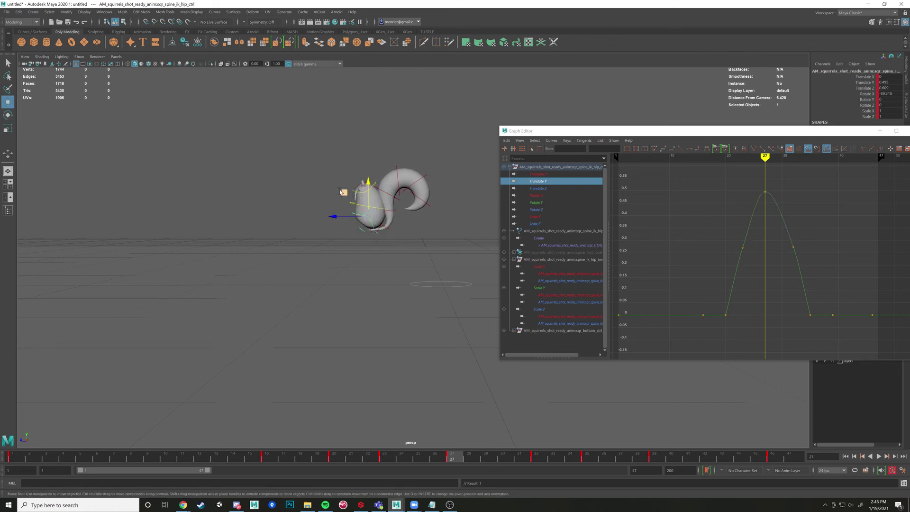
left_click_drag(340, 191, 339, 191)
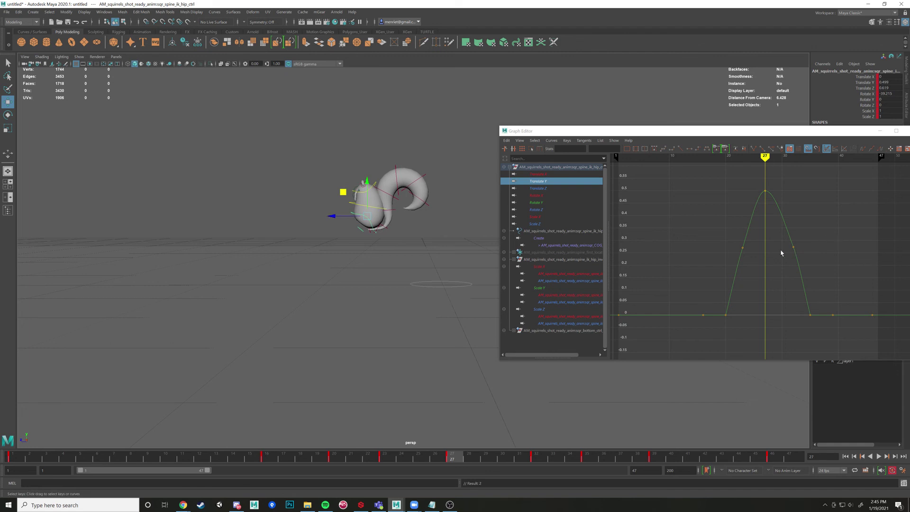
key("alt+v")
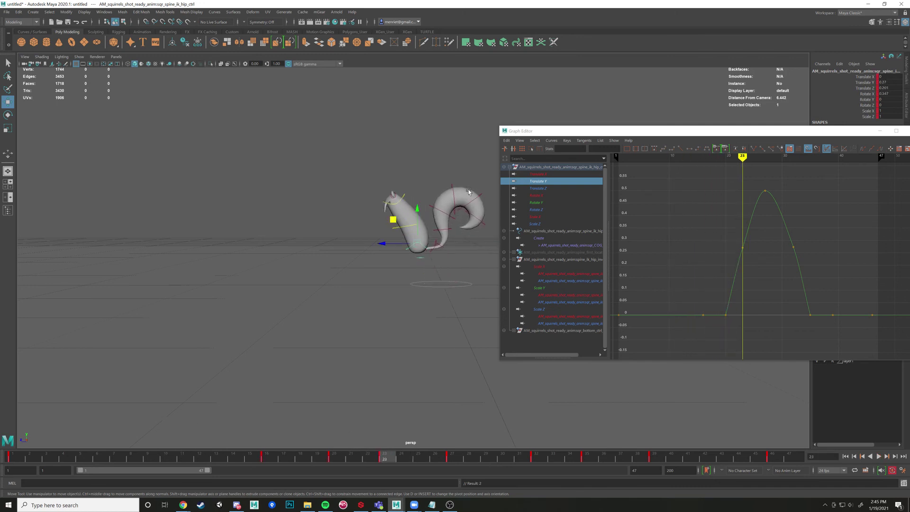
Step: Rotate the hip control forward at frame 23 and check frames 16–24
key("e")
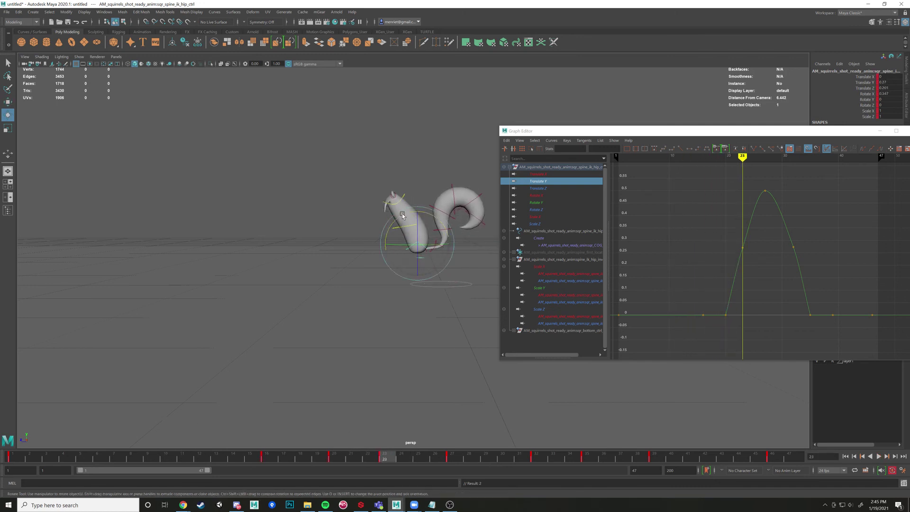
left_click_drag(402, 216, 391, 230)
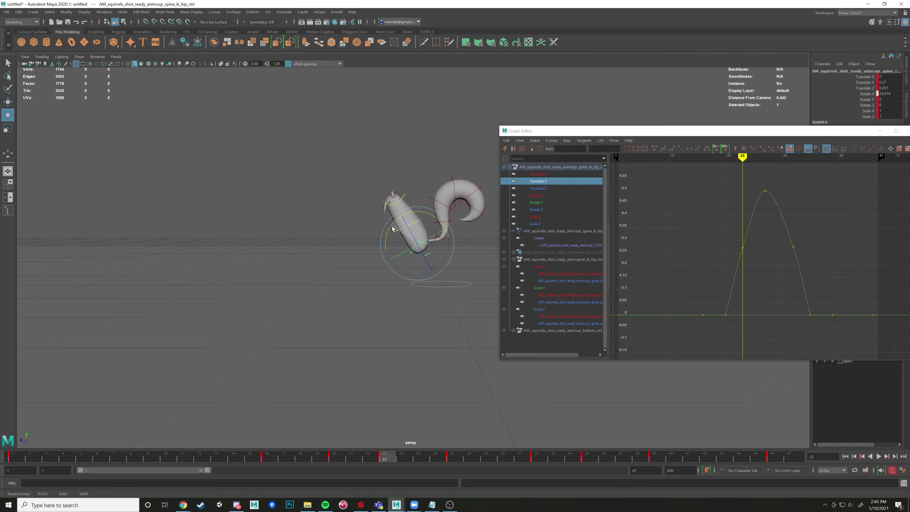
left_click_drag(374, 463, 573, 456)
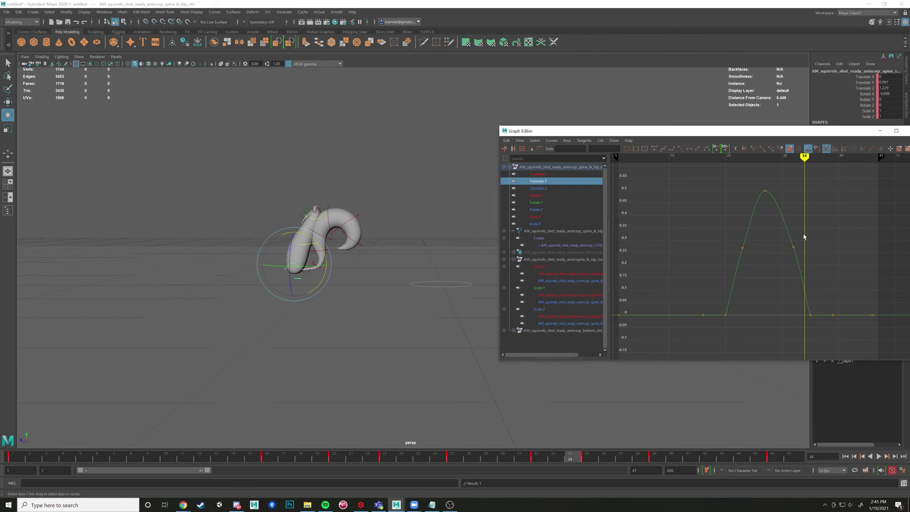
Step: Raise the hip Translate Y keys near frames 28 and 32, then replay from frame 18
left_click(793, 247)
middle_click_drag(789, 284, 789, 264, "shift")
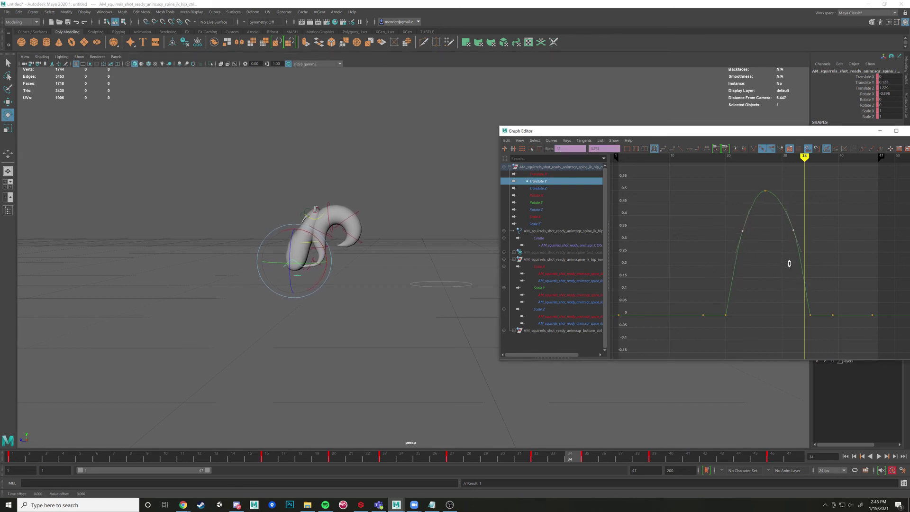
left_click_drag(559, 459, 301, 444)
left_click(879, 457)
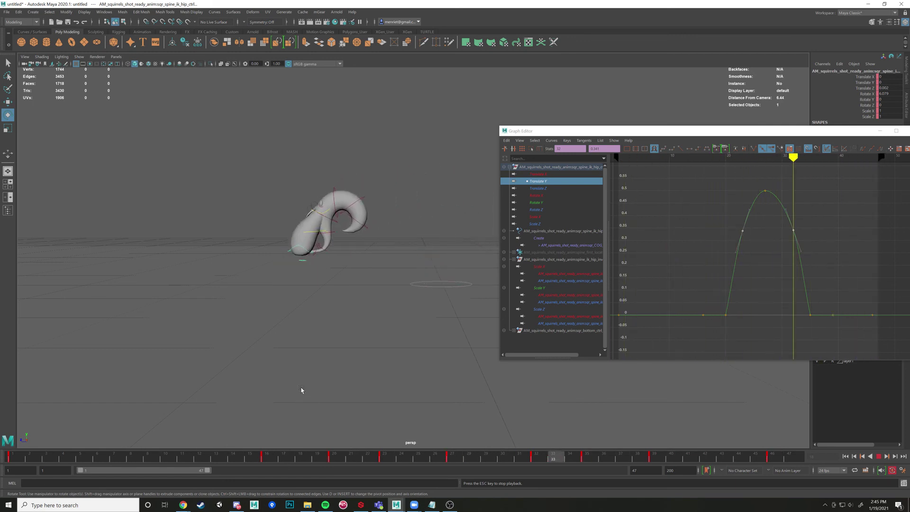
left_click(879, 456)
Step: Play the full animation from frame 1 and rewind to the start
left_click_drag(487, 457, 0, 326)
key("alt+v")
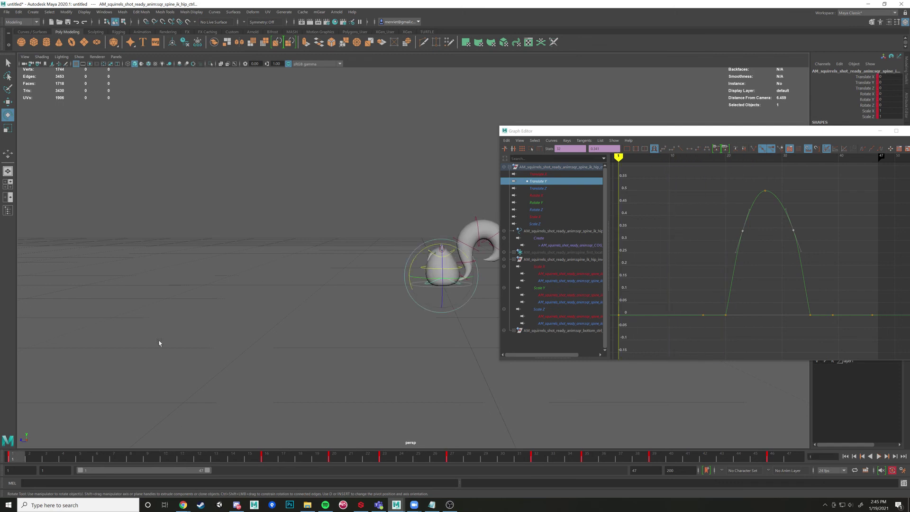
key("alt+v")
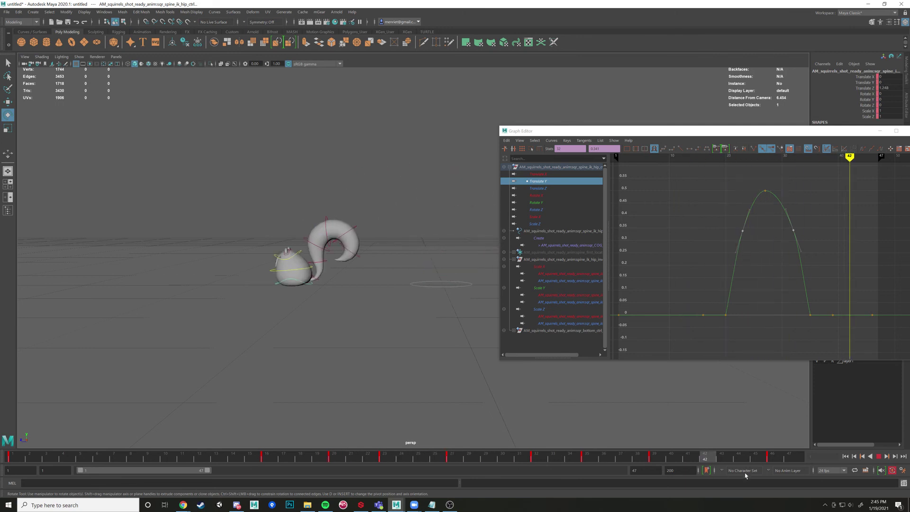
key("alt+v")
left_click_drag(592, 459, 12, 459)
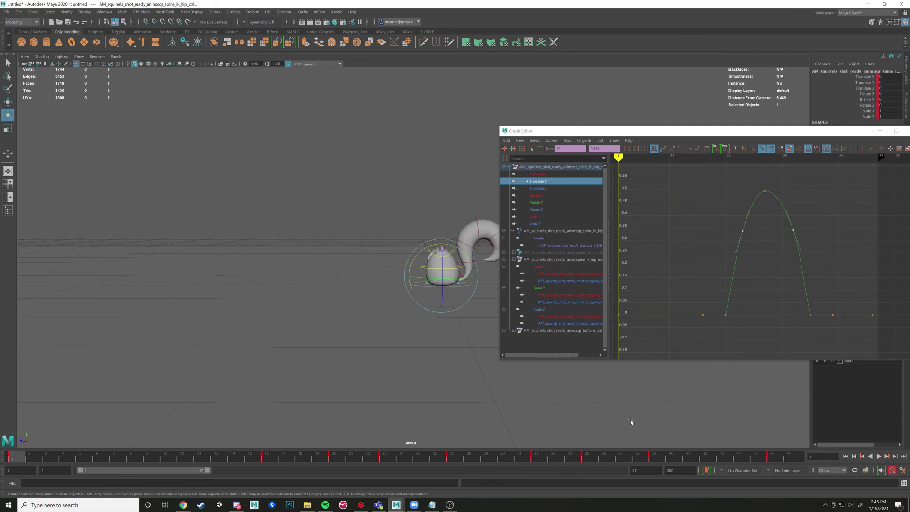